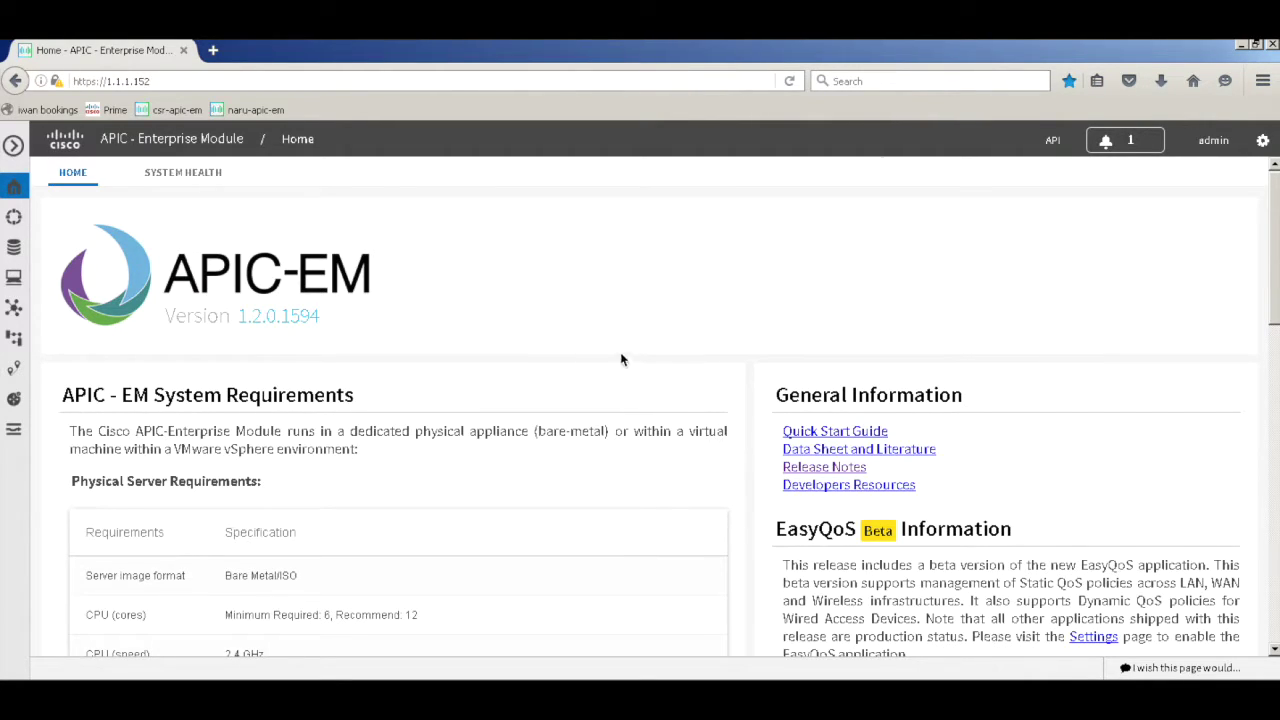
Go to the Network Plug and Play Projects list (0 of 0) and ready the project Name field
{"action": "left_click", "coordinate": [15, 402]}
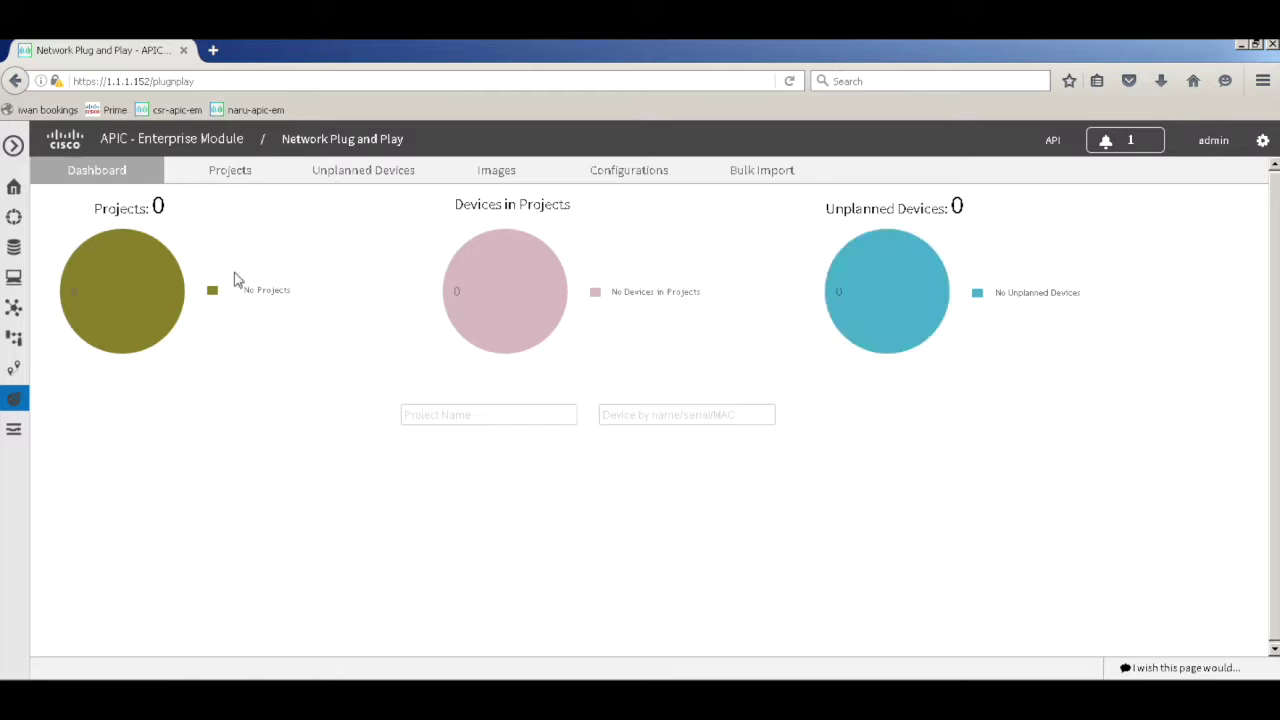
{"action": "left_click", "coordinate": [238, 178]}
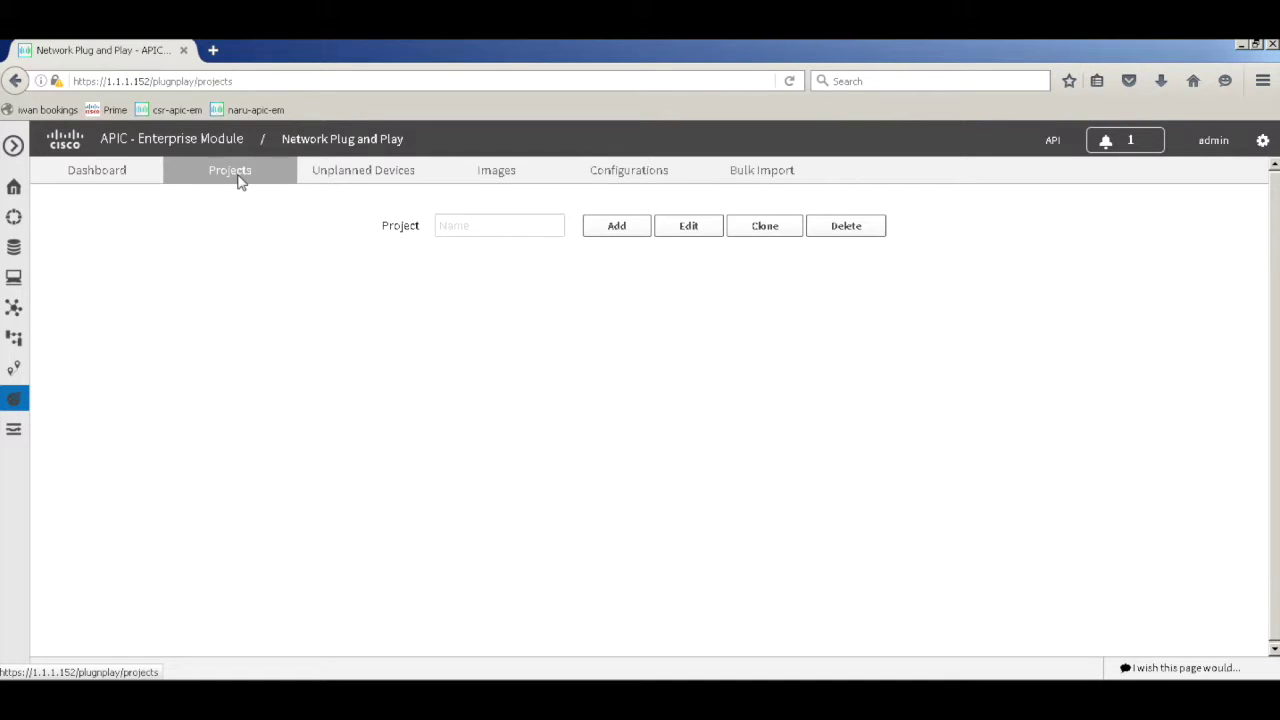
{"action": "left_click", "coordinate": [489, 226]}
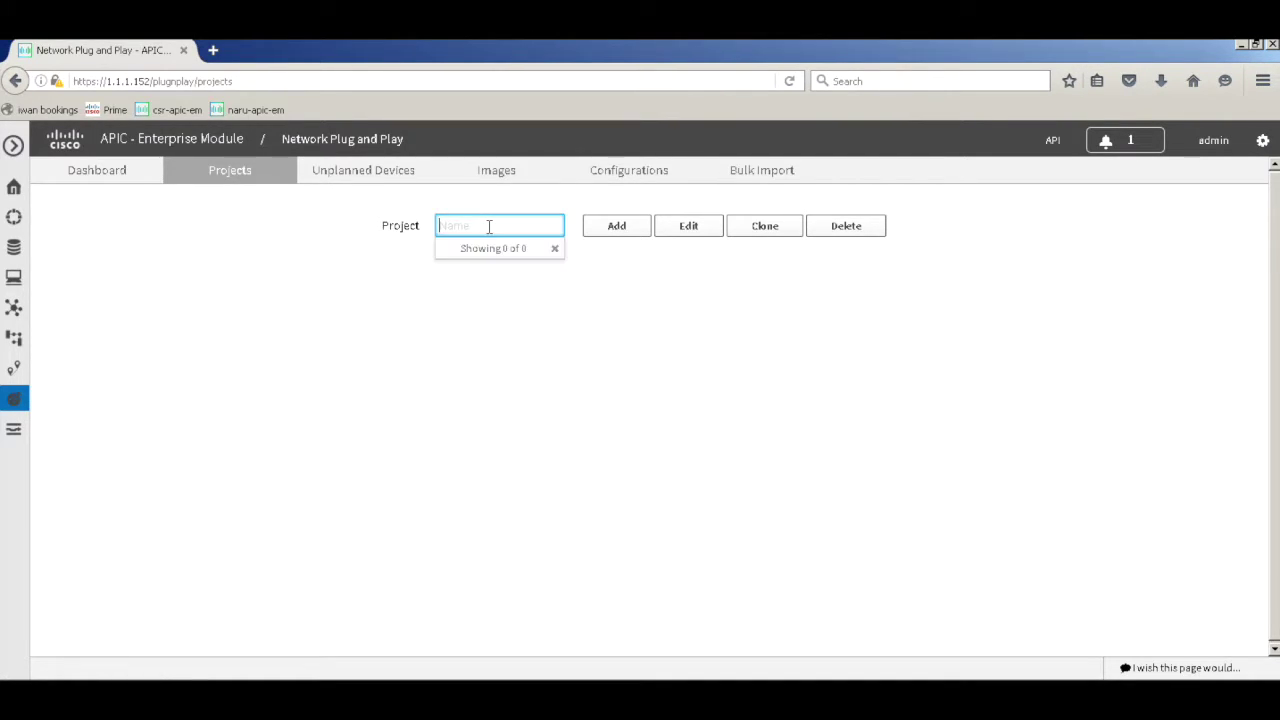
Create the Plug and Play project br-1
{"action": "left_click", "coordinate": [320, 358]}
{"action": "left_click", "coordinate": [466, 226]}
{"action": "type", "text": "br-1"}
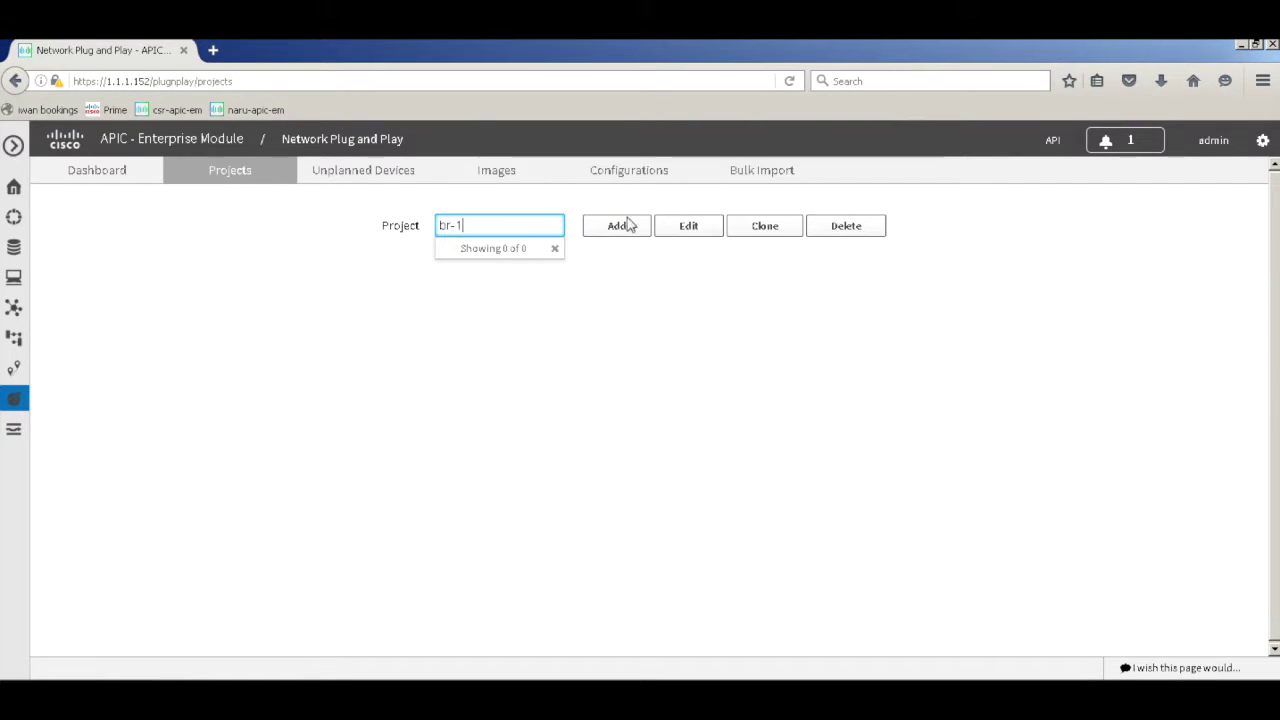
{"action": "left_click", "coordinate": [597, 228]}
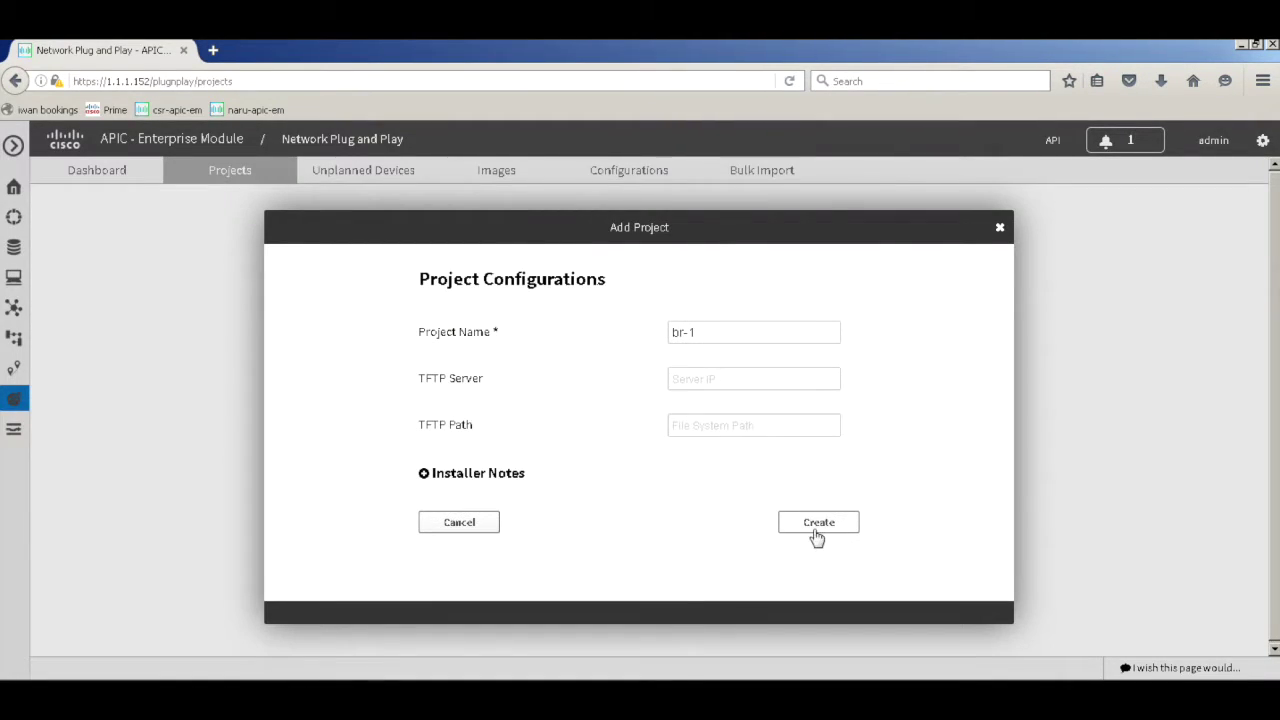
{"action": "left_click", "coordinate": [814, 532]}
Create project br-2, then check the Unplanned Devices list shows 0 devices
{"action": "left_click", "coordinate": [523, 226]}
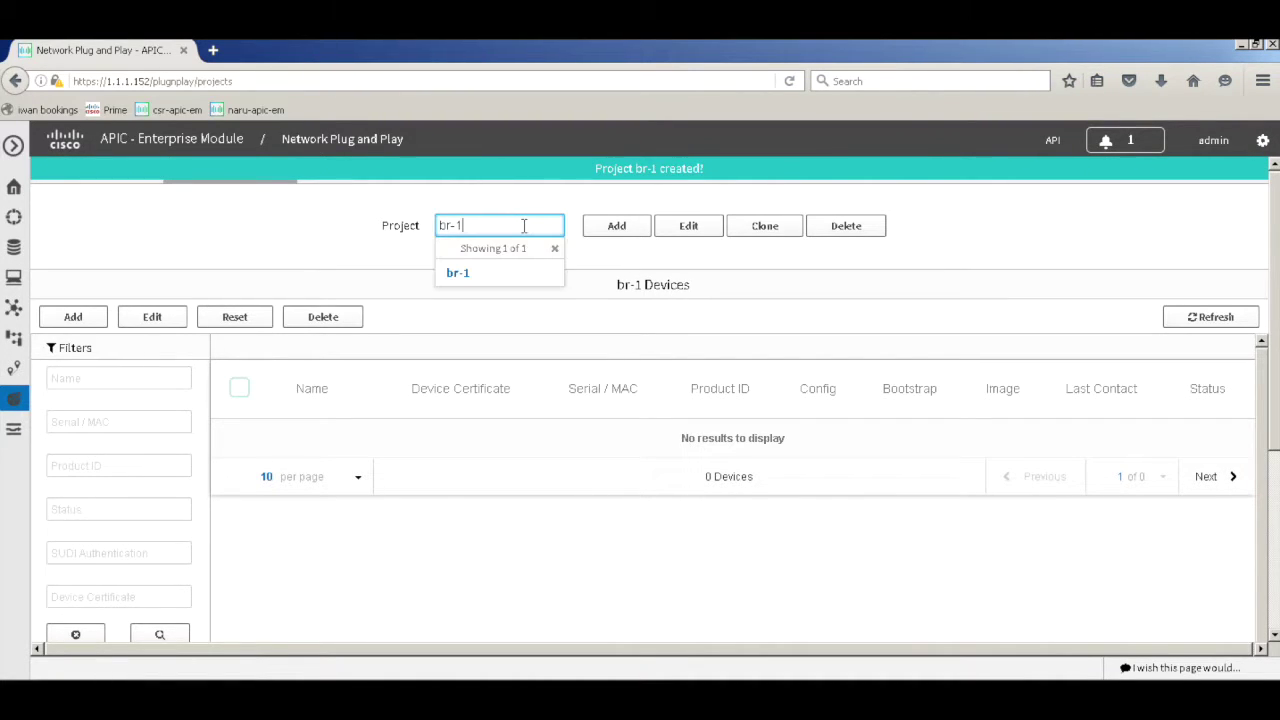
{"action": "left_click", "coordinate": [608, 226]}
{"action": "left_click", "coordinate": [814, 522]}
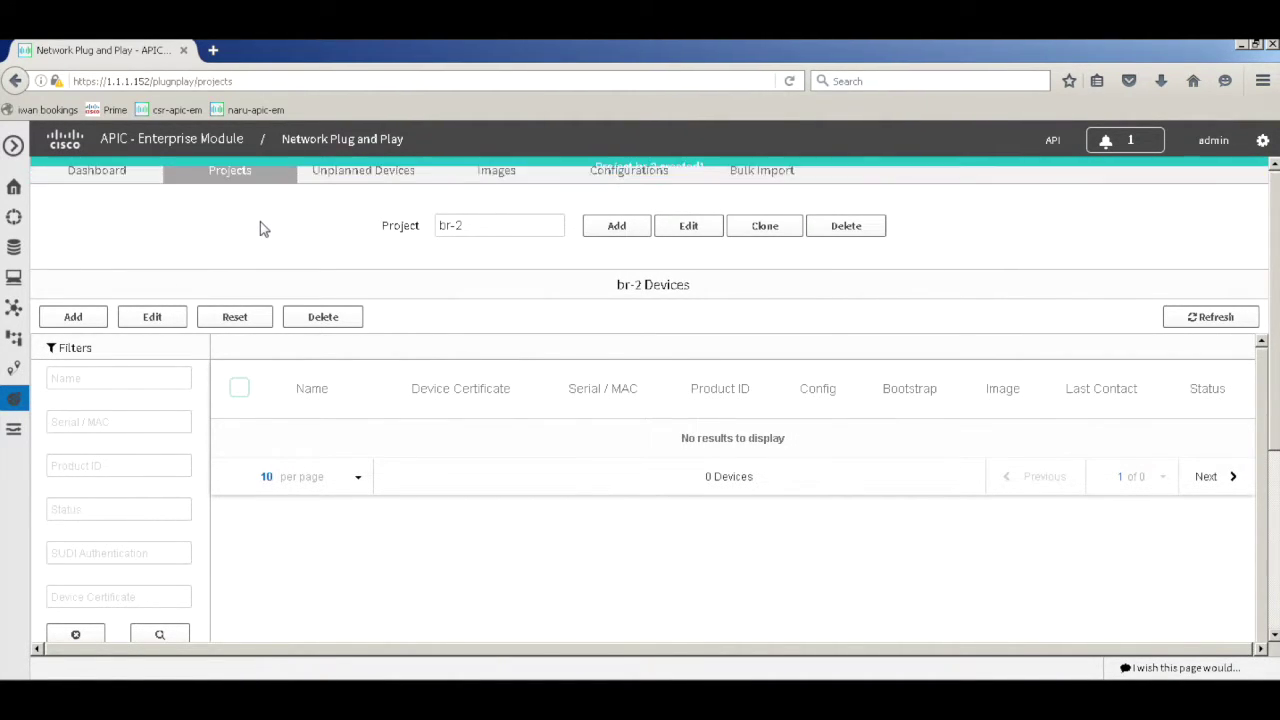
{"action": "left_click", "coordinate": [364, 171]}
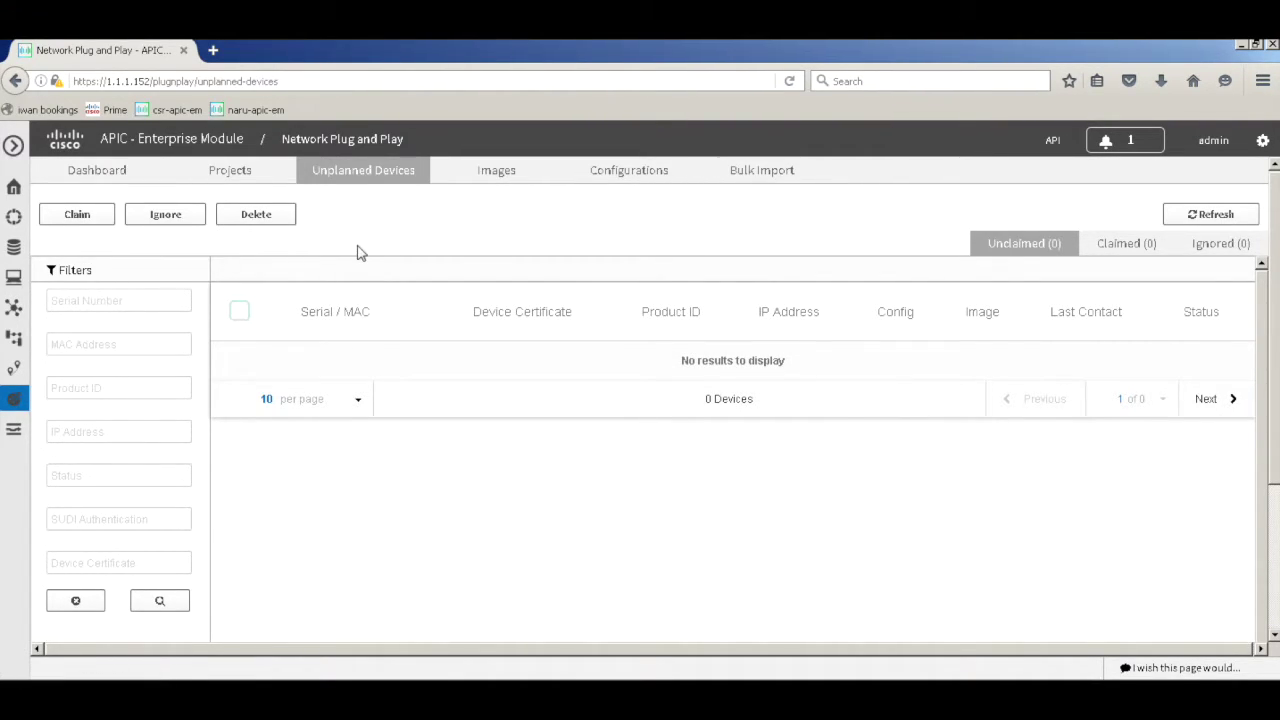
Review the csr1000v image and the empty Configurations list, then cancel the file upload
{"action": "left_click", "coordinate": [496, 178]}
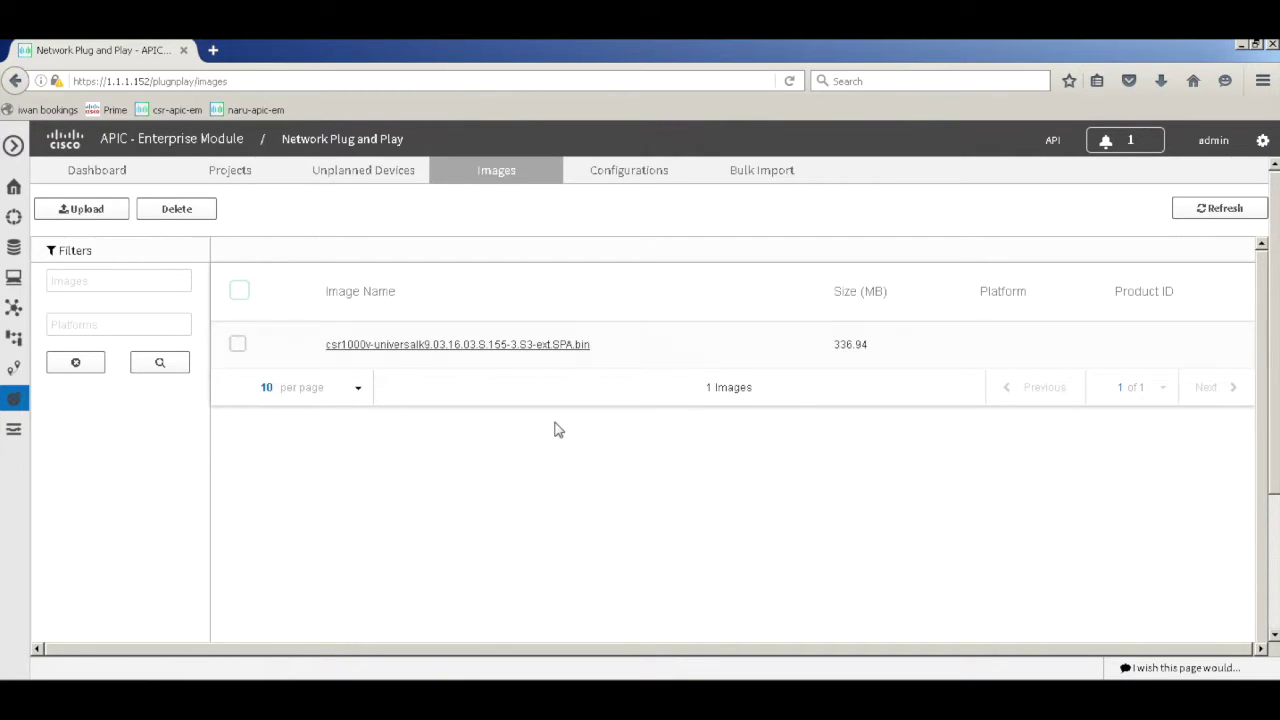
{"action": "left_click", "coordinate": [628, 174]}
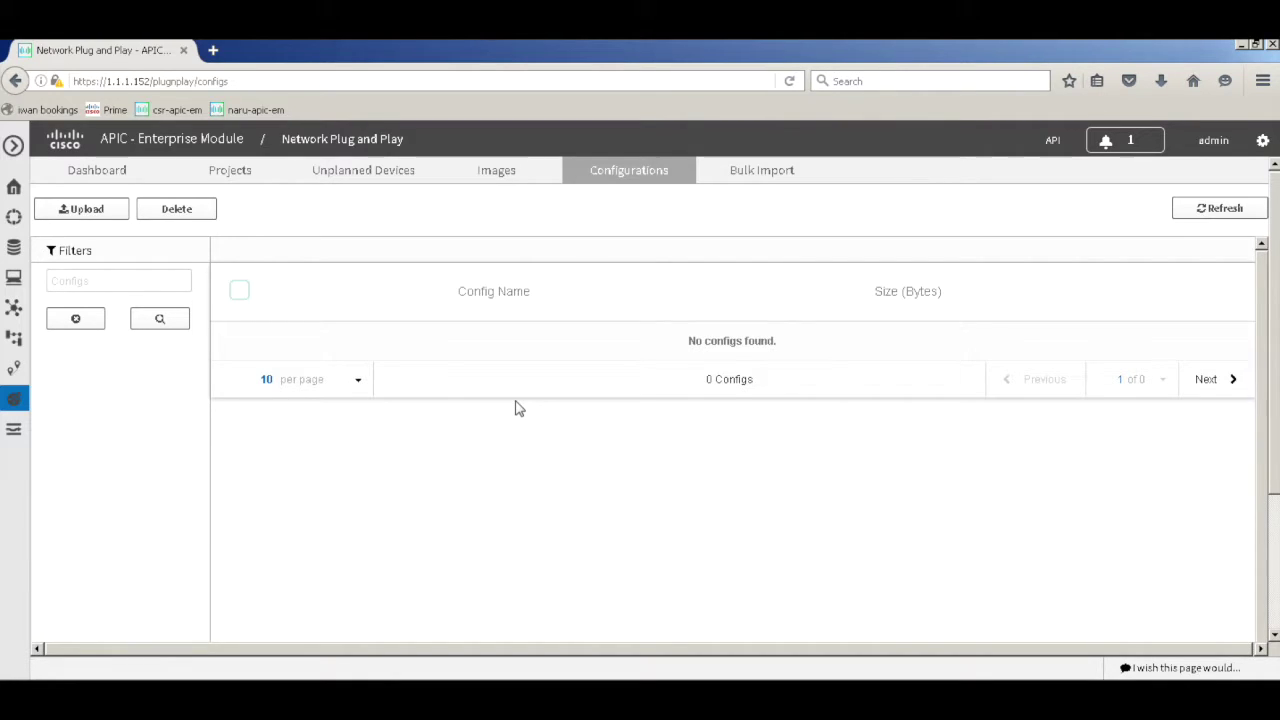
{"action": "left_click", "coordinate": [82, 212]}
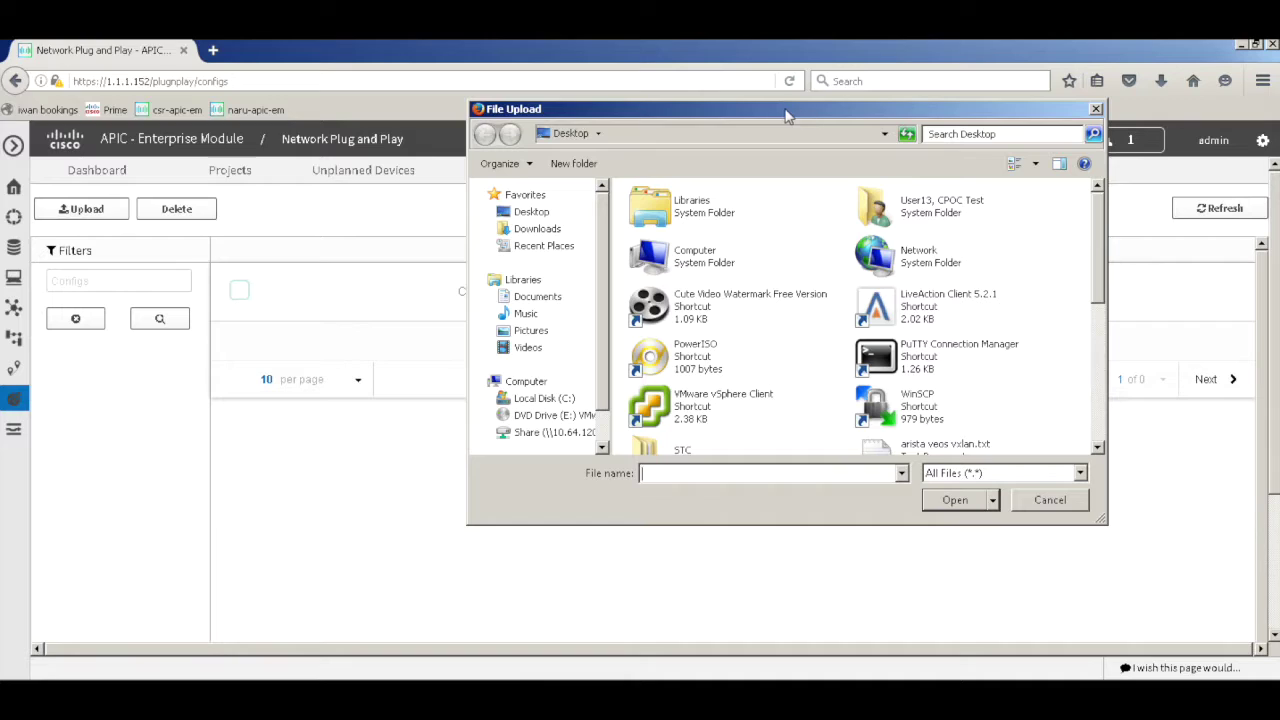
{"action": "left_click", "coordinate": [1052, 500]}
Review PNP.txt and the pnp-1.txt RTR-1 interface config in Notepad, then close them
{"action": "left_click", "coordinate": [916, 663]}
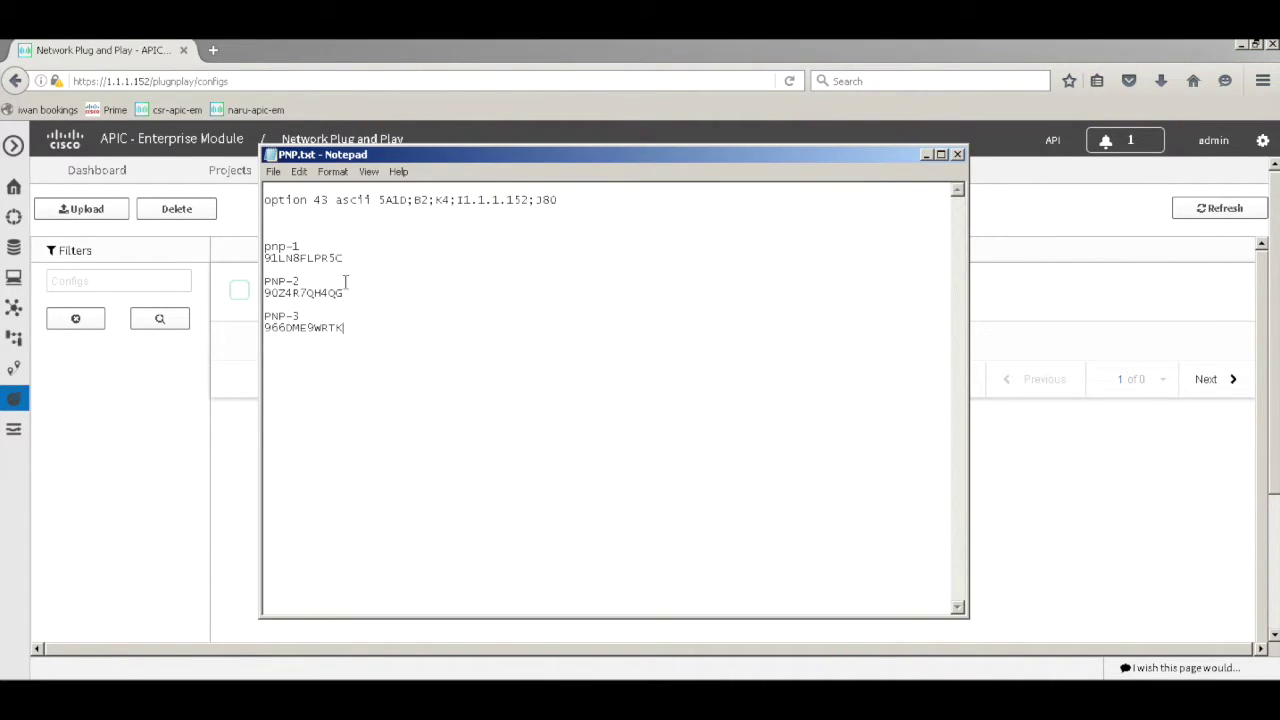
{"action": "left_click", "coordinate": [926, 155]}
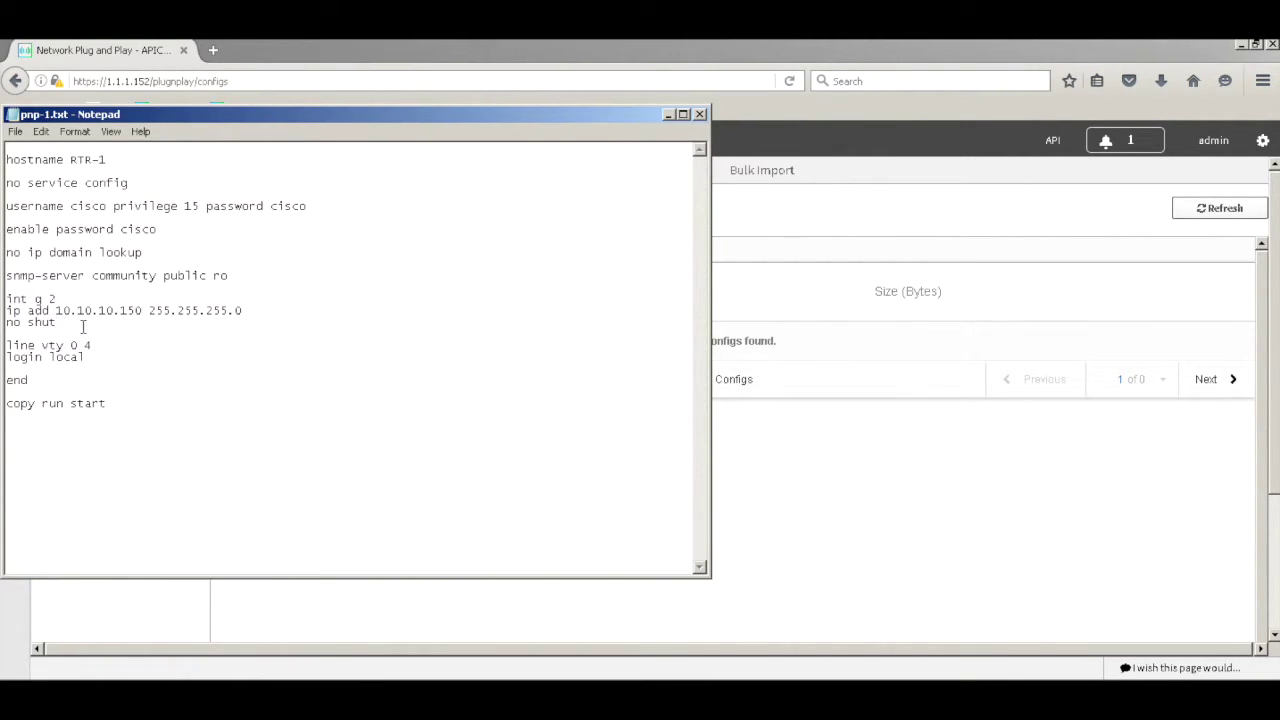
{"action": "left_click", "coordinate": [6, 299], "text": "shift"}
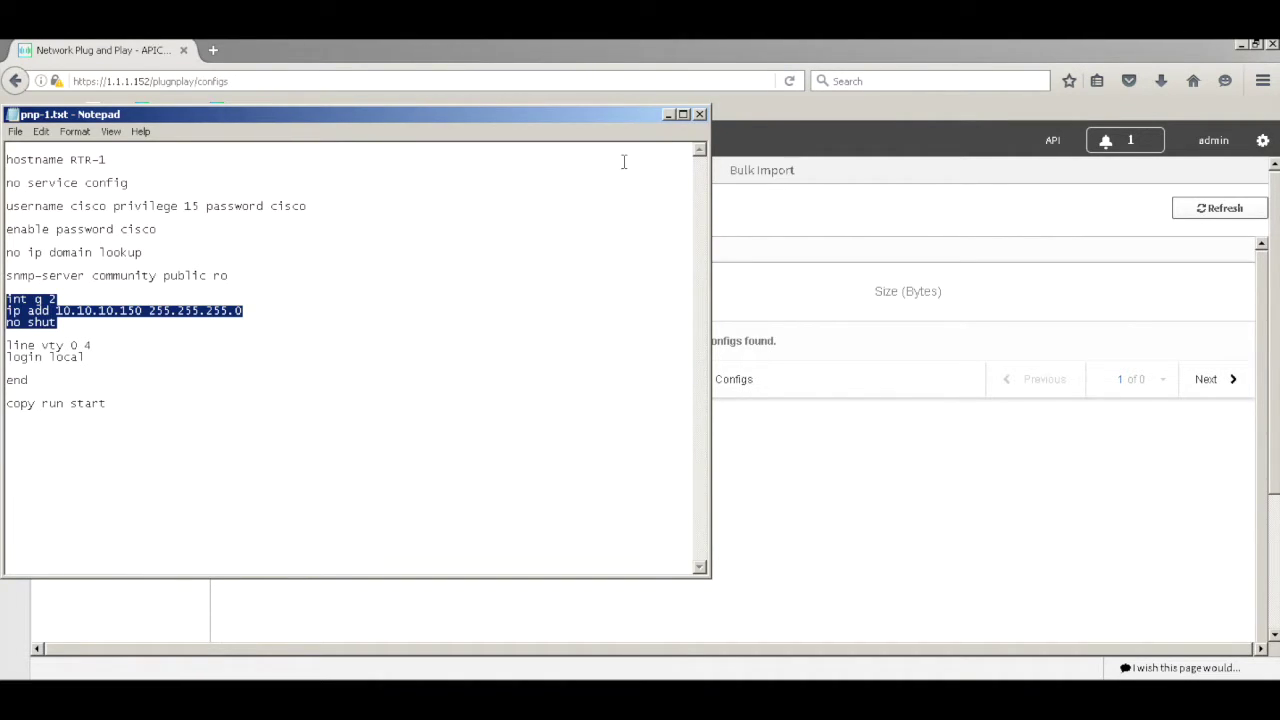
{"action": "left_click", "coordinate": [700, 114]}
{"action": "left_click", "coordinate": [96, 212]}
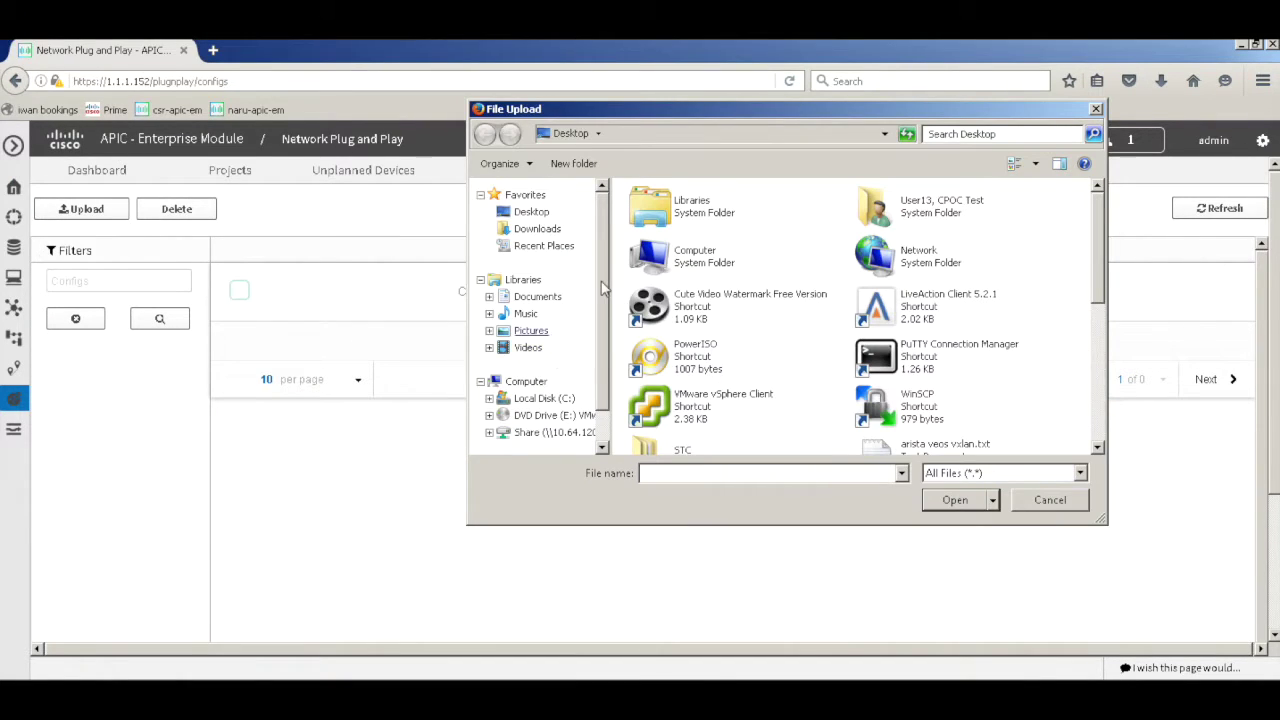
Upload pnp-1.txt (281 bytes) from the Desktop, then view the empty Bulk Import page
{"action": "left_click", "coordinate": [1097, 251]}
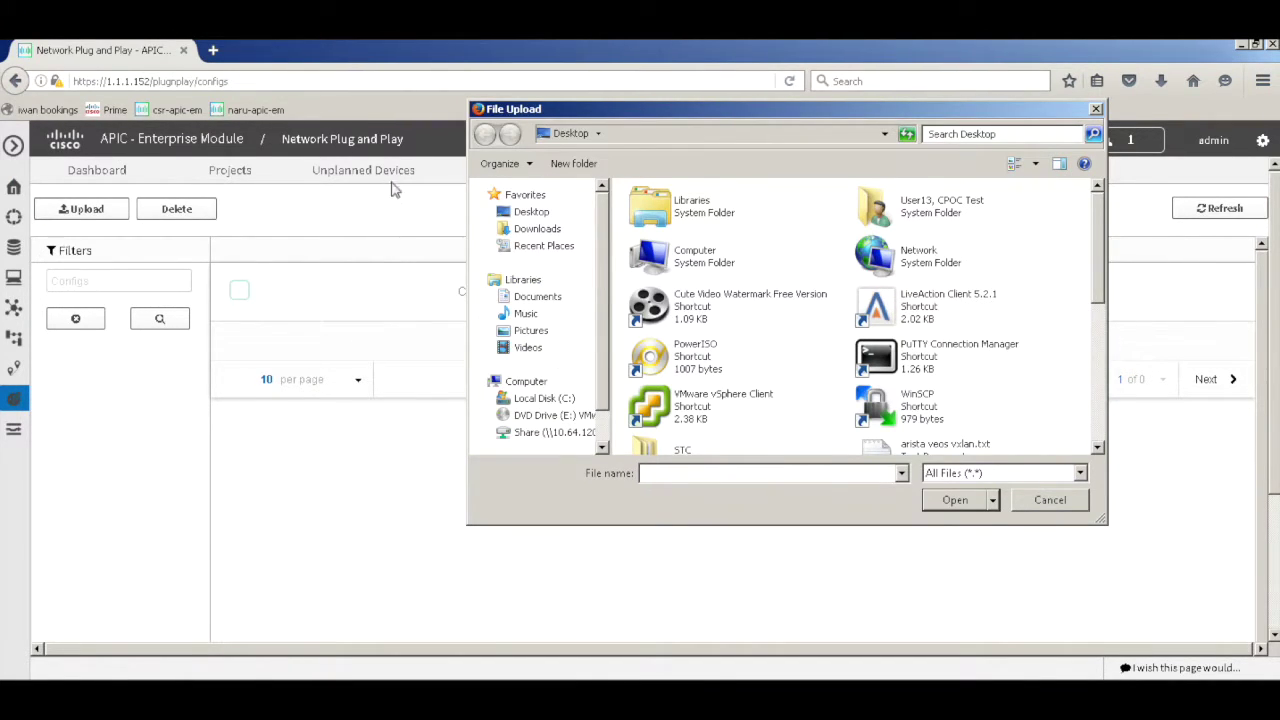
{"action": "left_click", "coordinate": [533, 212]}
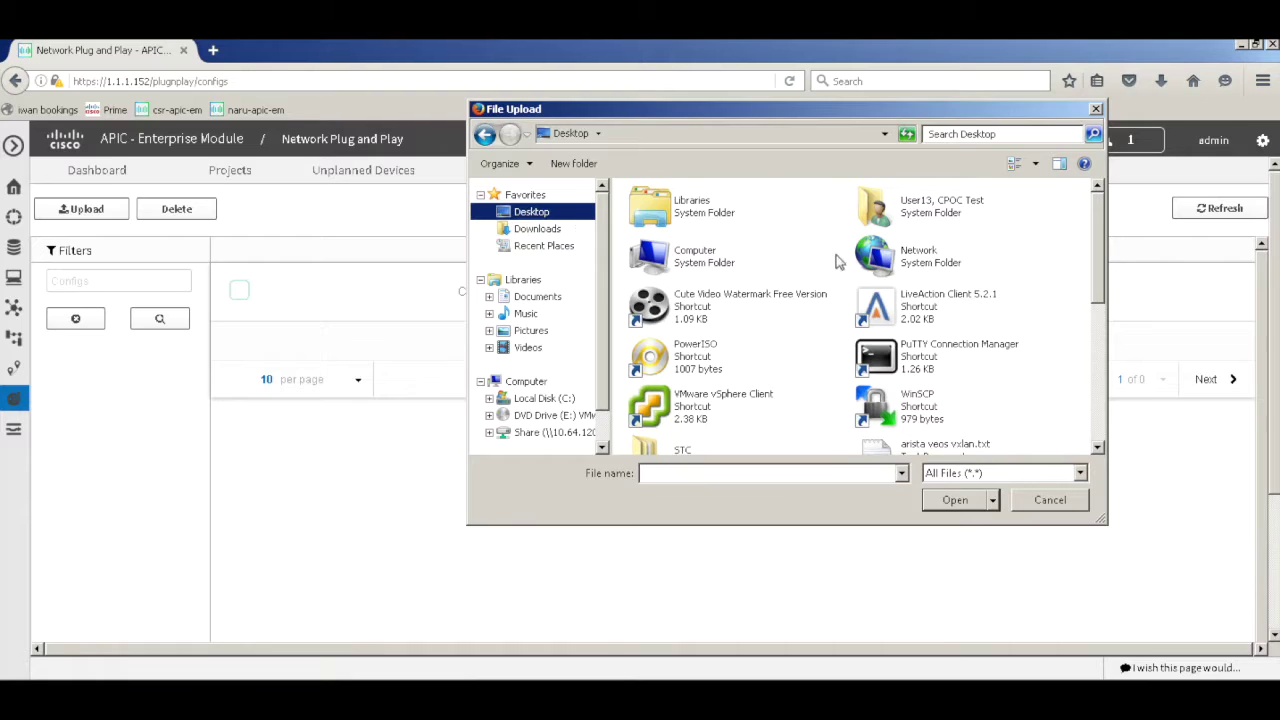
{"action": "left_click", "coordinate": [1104, 287]}
{"action": "left_click_drag", "start_coordinate": [1107, 292], "coordinate": [1104, 378]}
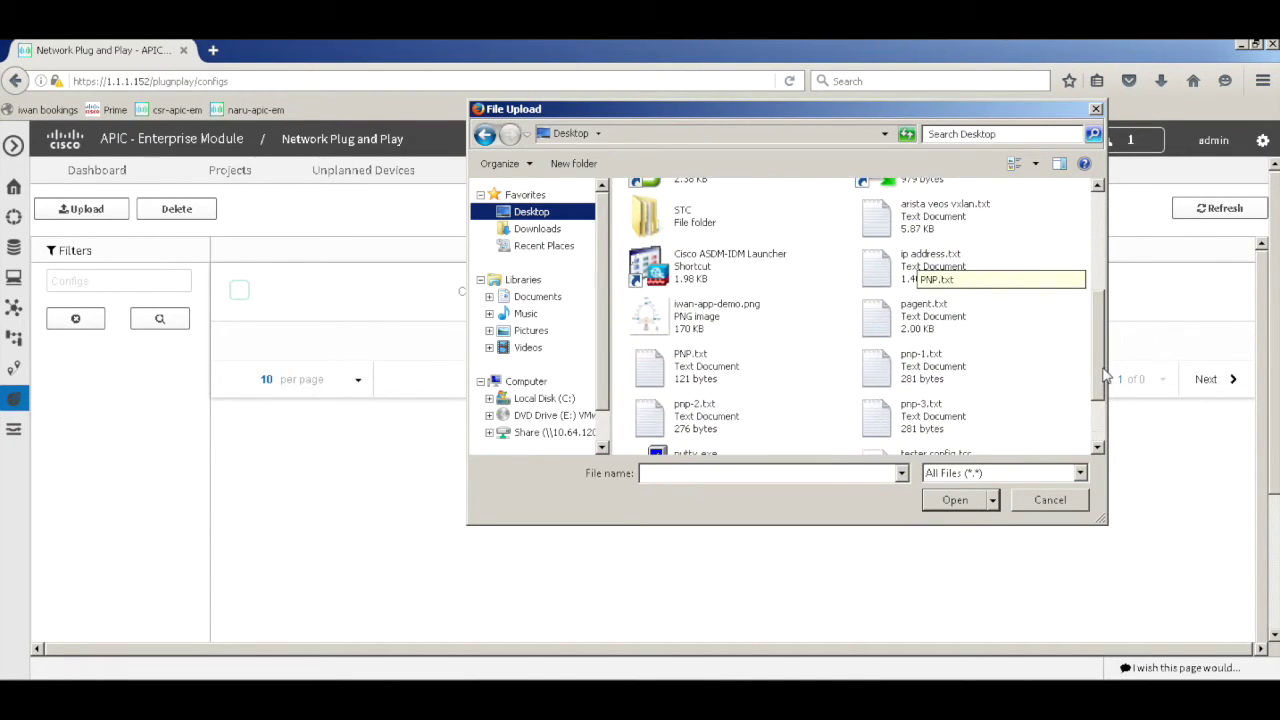
{"action": "left_click", "coordinate": [874, 368]}
{"action": "left_click", "coordinate": [966, 502]}
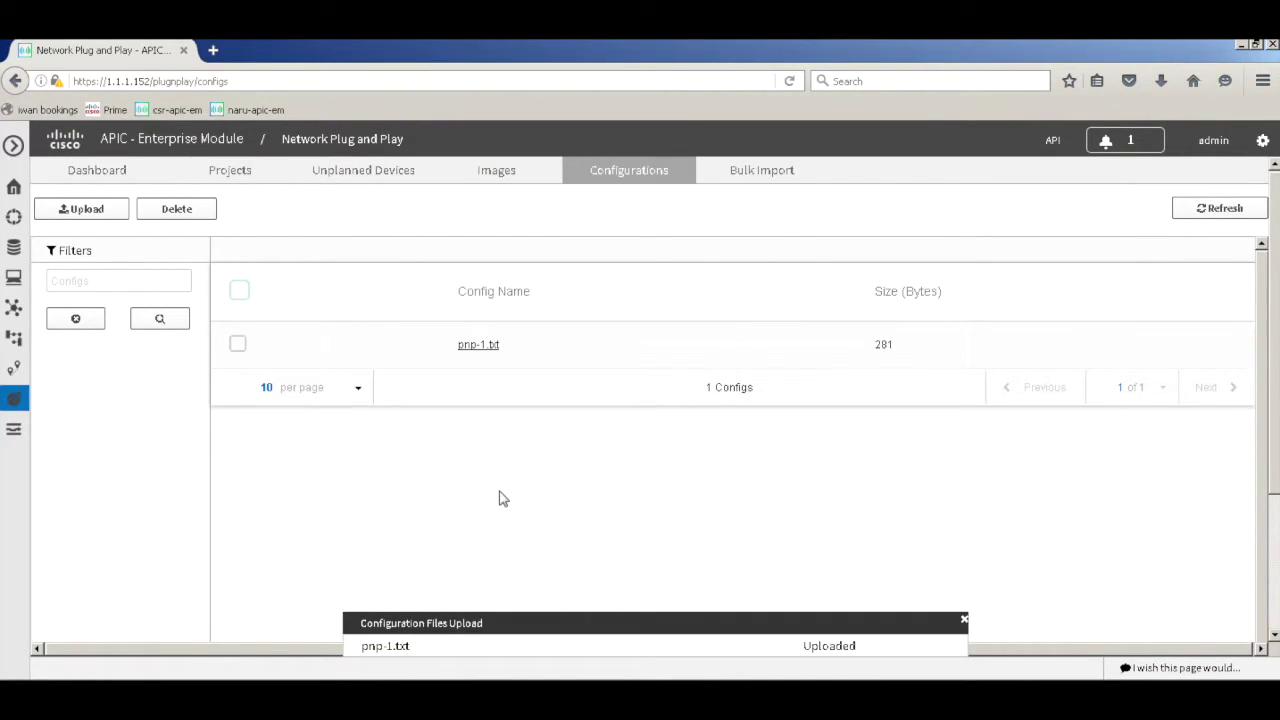
{"action": "left_click", "coordinate": [762, 178]}
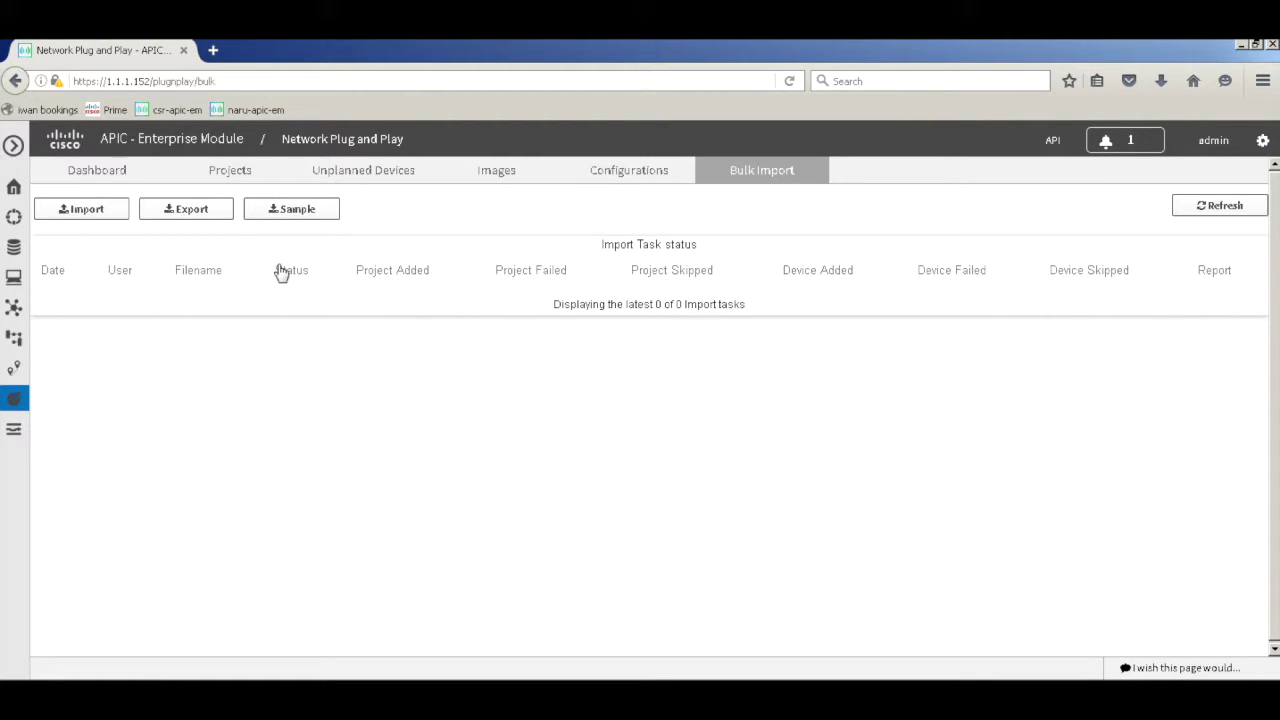
Show the dashboard's Pre-Provisioned projects, br-1 and br-2, with no devices
{"action": "left_click", "coordinate": [111, 175]}
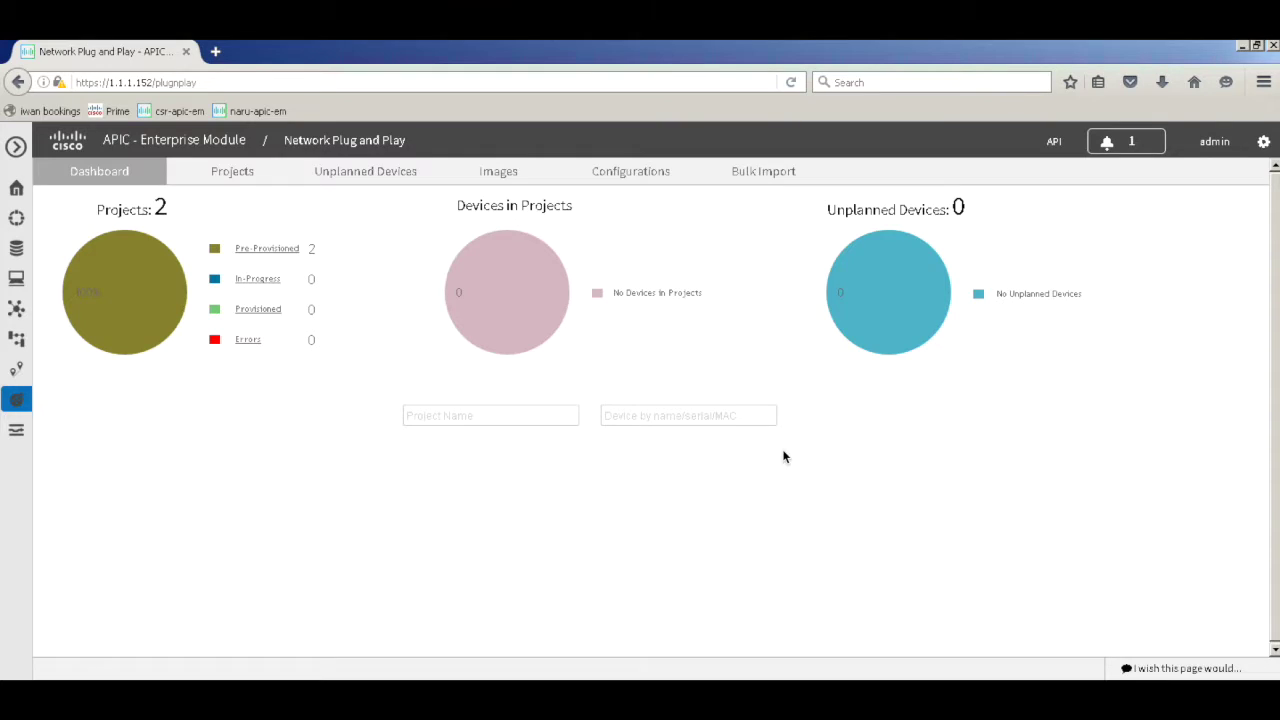
{"action": "left_click", "coordinate": [270, 250]}
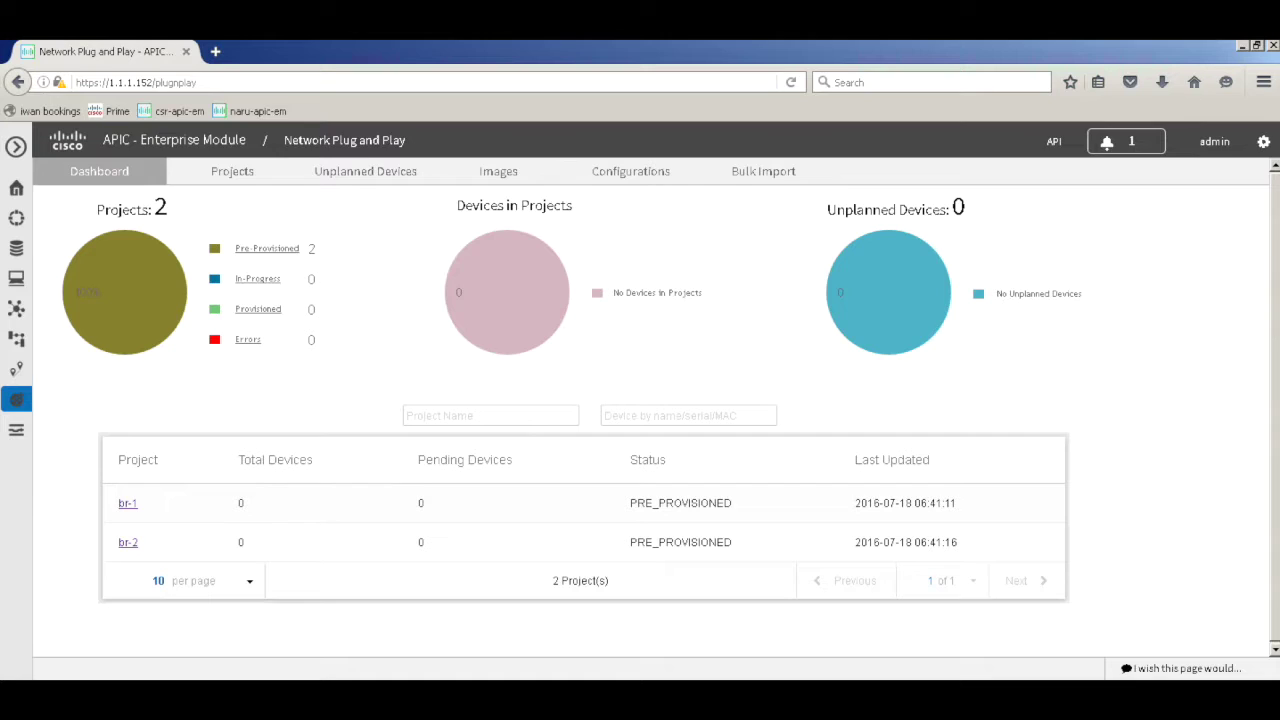
Ping the controller at 1.1.1.152 from the router, then enter global configuration mode
{"action": "key", "text": "alt+Tab"}
{"action": "key", "text": "Return"}
{"action": "key", "text": "Return"}
{"action": "key", "text": "Return"}
{"action": "key", "text": "Return"}
{"action": "key", "text": "Return"}
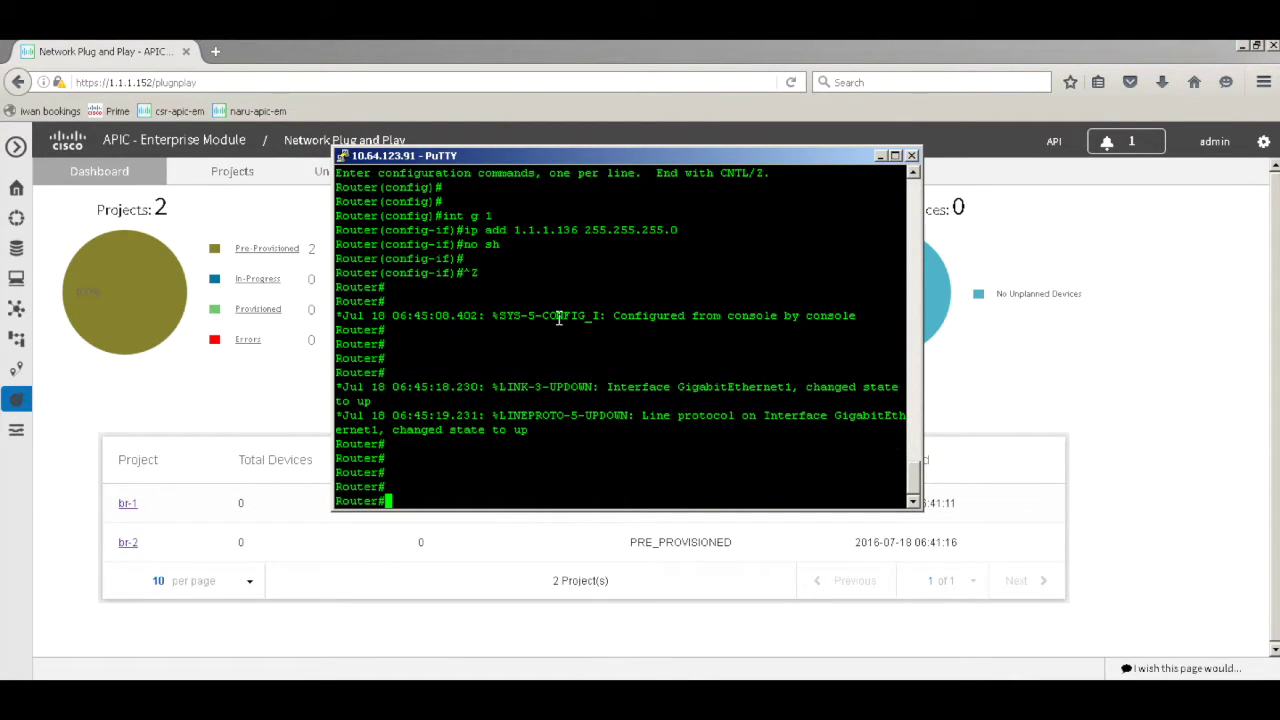
{"action": "type", "text": "ping 1.1.1.152"}
{"action": "key", "text": "Return"}
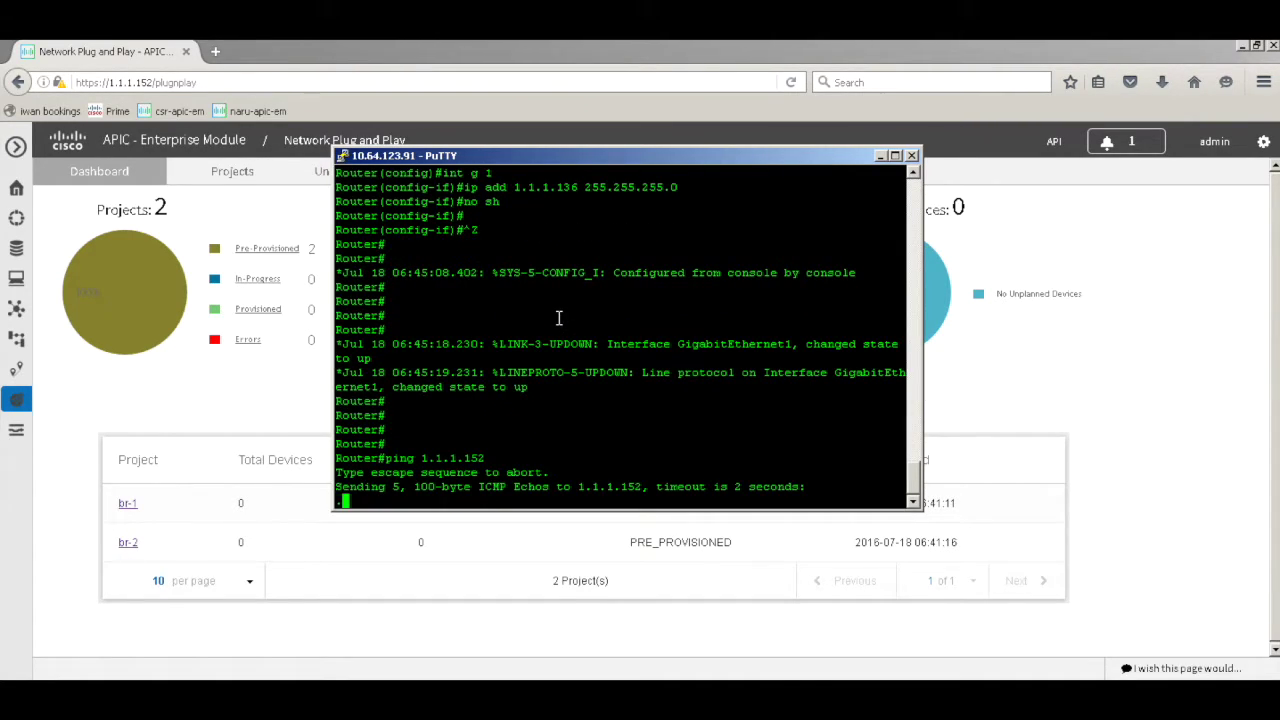
{"action": "key", "text": "Return"}
{"action": "key", "text": "Return"}
{"action": "key", "text": "Return"}
{"action": "type", "text": "conf t"}
{"action": "key", "text": "Return"}
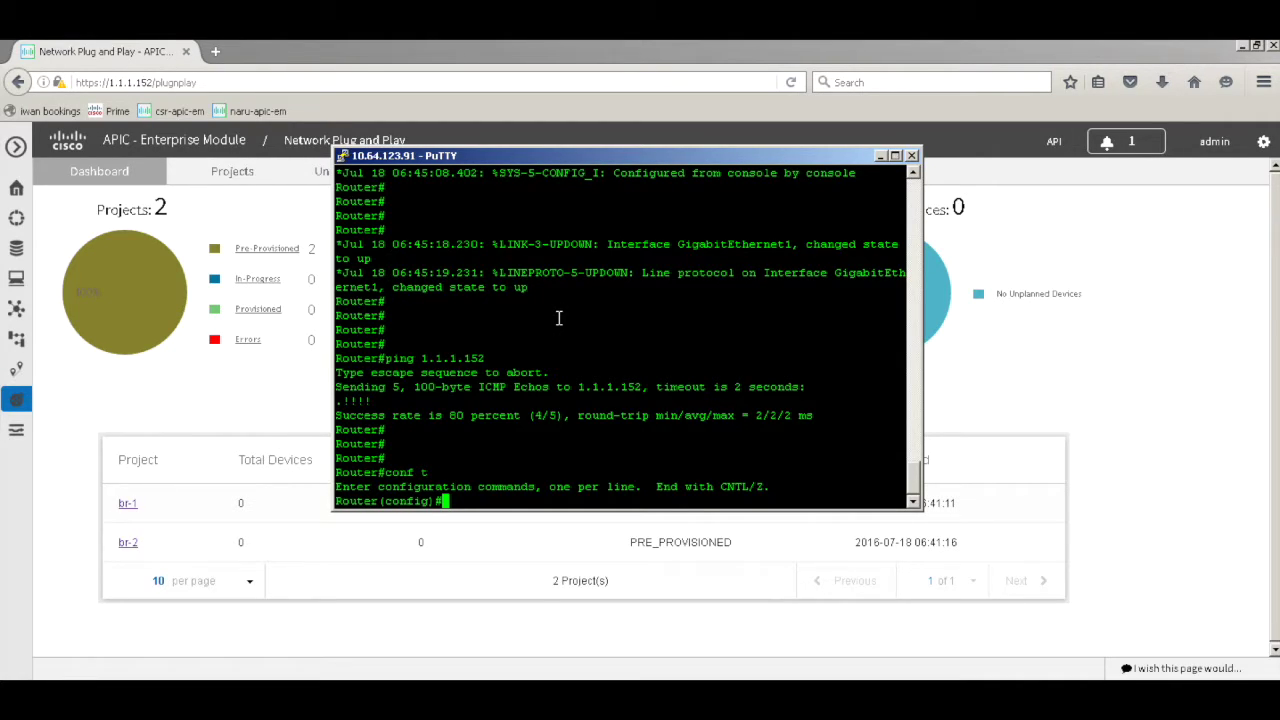
Create the router's PnP profile apic-em
{"action": "type", "text": "pn"}
{"action": "key", "text": "Tab"}
{"action": "type", "text": "pro"}
{"action": "key", "text": "Tab"}
{"action": "type", "text": "apic-em"}
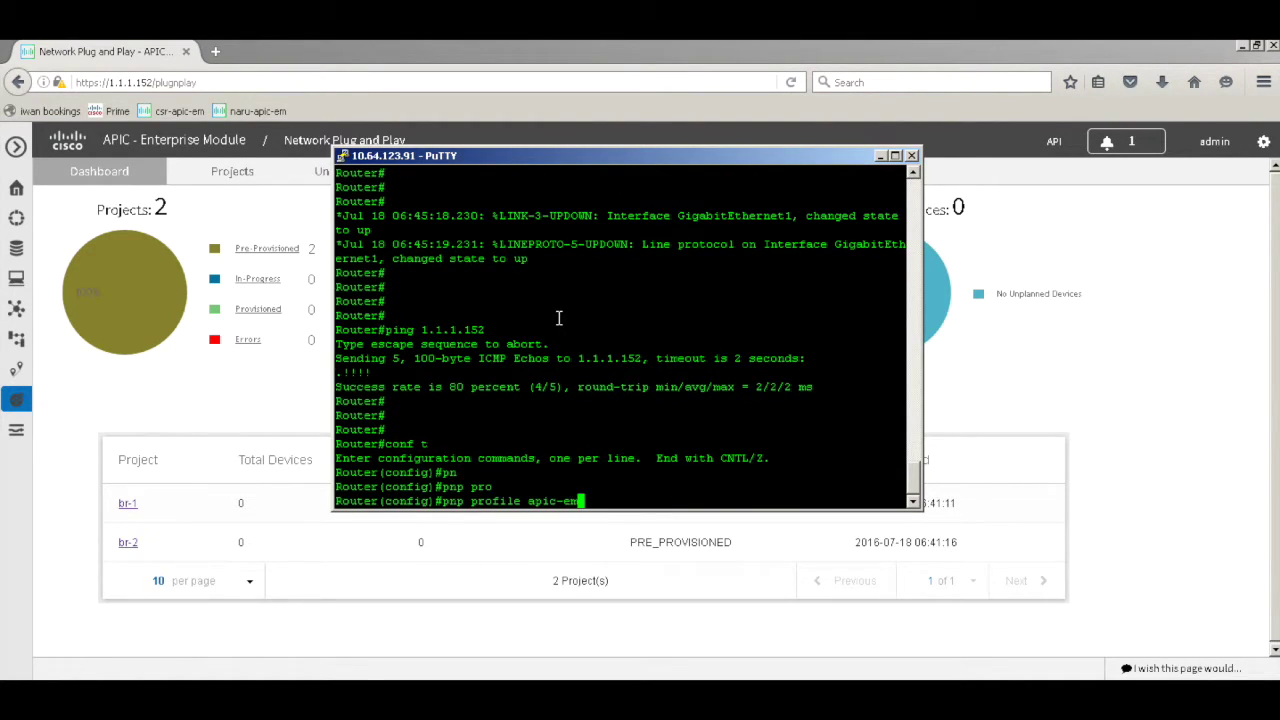
{"action": "key", "text": "Return"}
Set the profile's transport to http ipv4 1.1.1.152 port 80
{"action": "type", "text": "tr"}
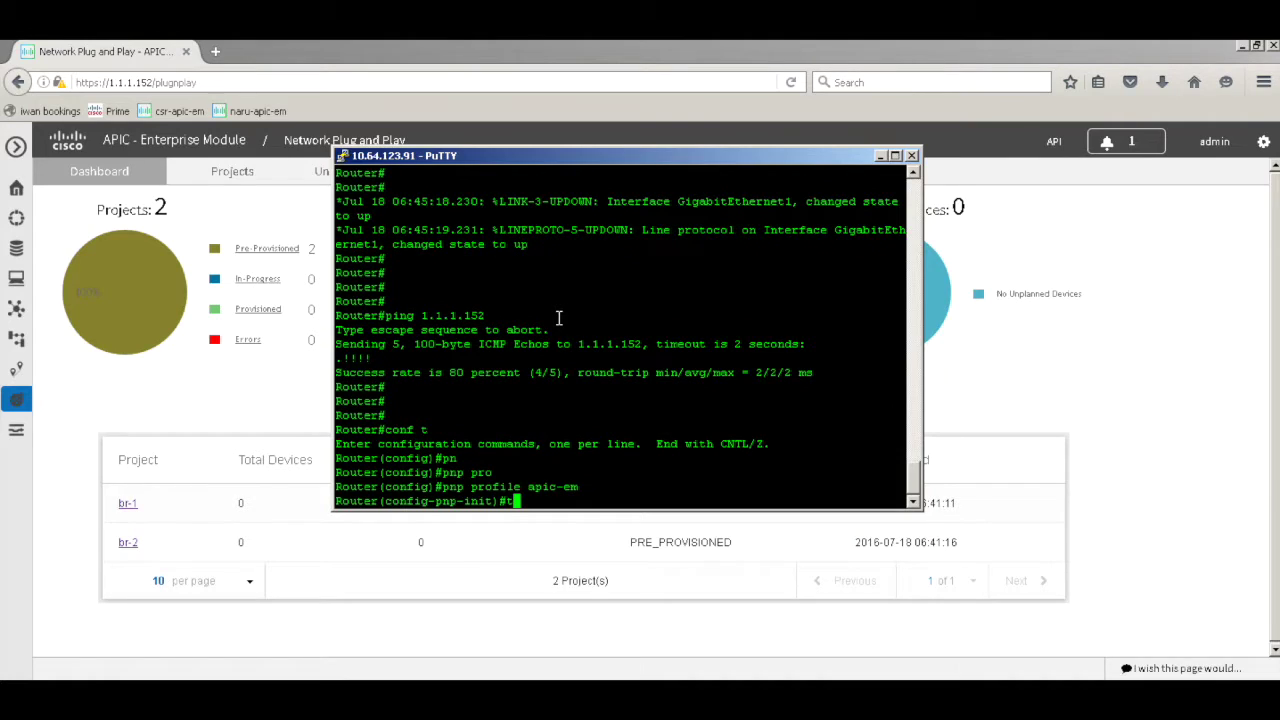
{"action": "key", "text": "Tab"}
{"action": "key", "text": "Tab"}
{"action": "type", "text": "tp ipv4 1.1.1.15"}
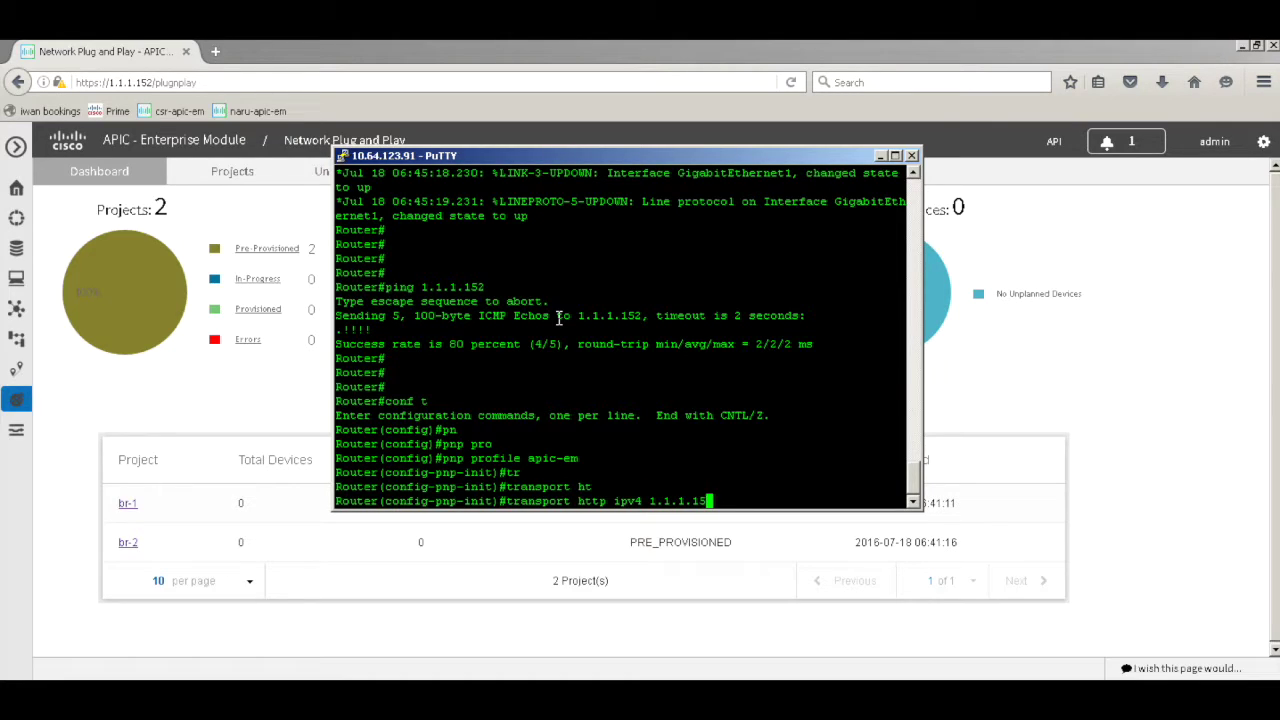
{"action": "type", "text": "2 po"}
{"action": "key", "text": "Tab"}
{"action": "type", "text": "80"}
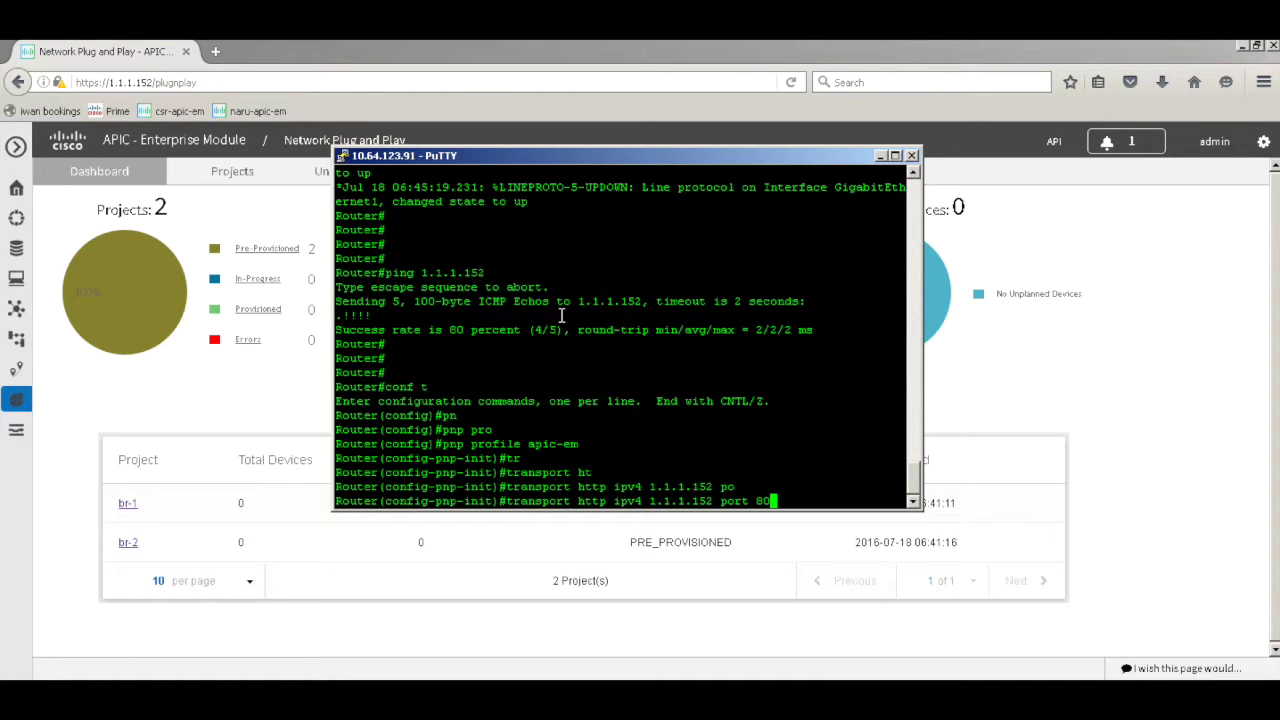
{"action": "key", "text": "Return"}
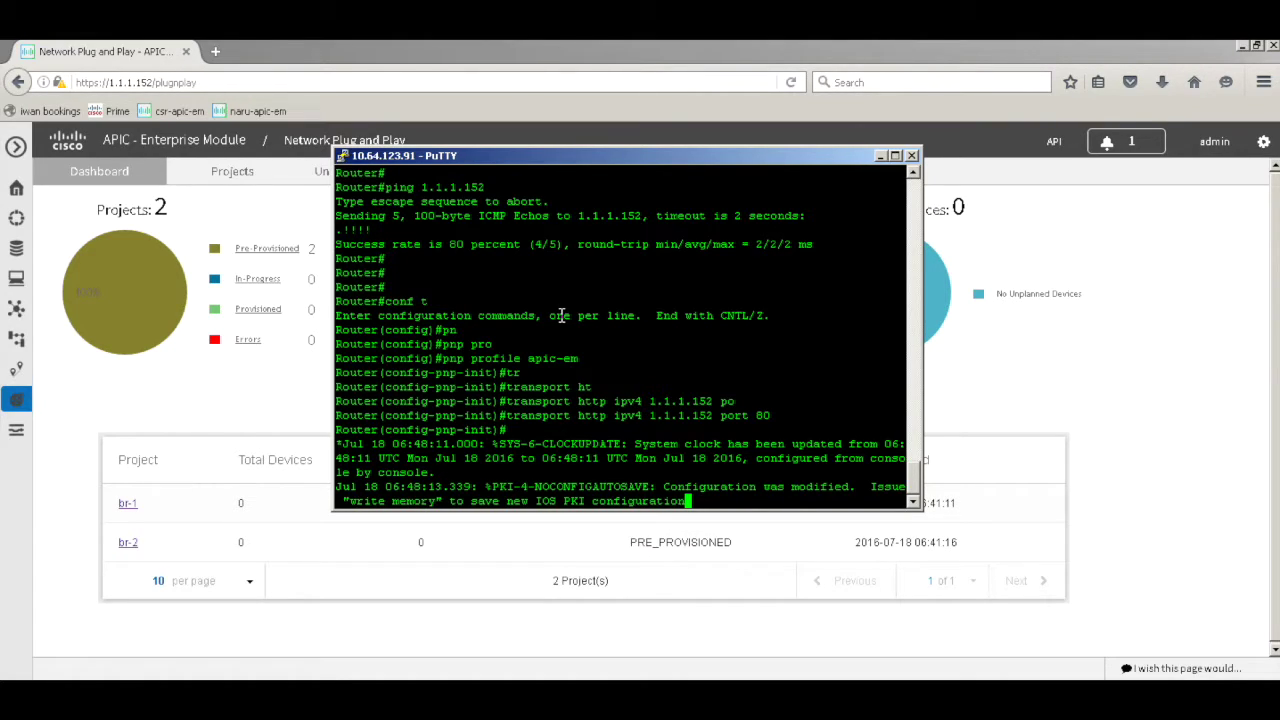
{"action": "key", "text": "Return"}
{"action": "left_click", "coordinate": [1104, 376]}
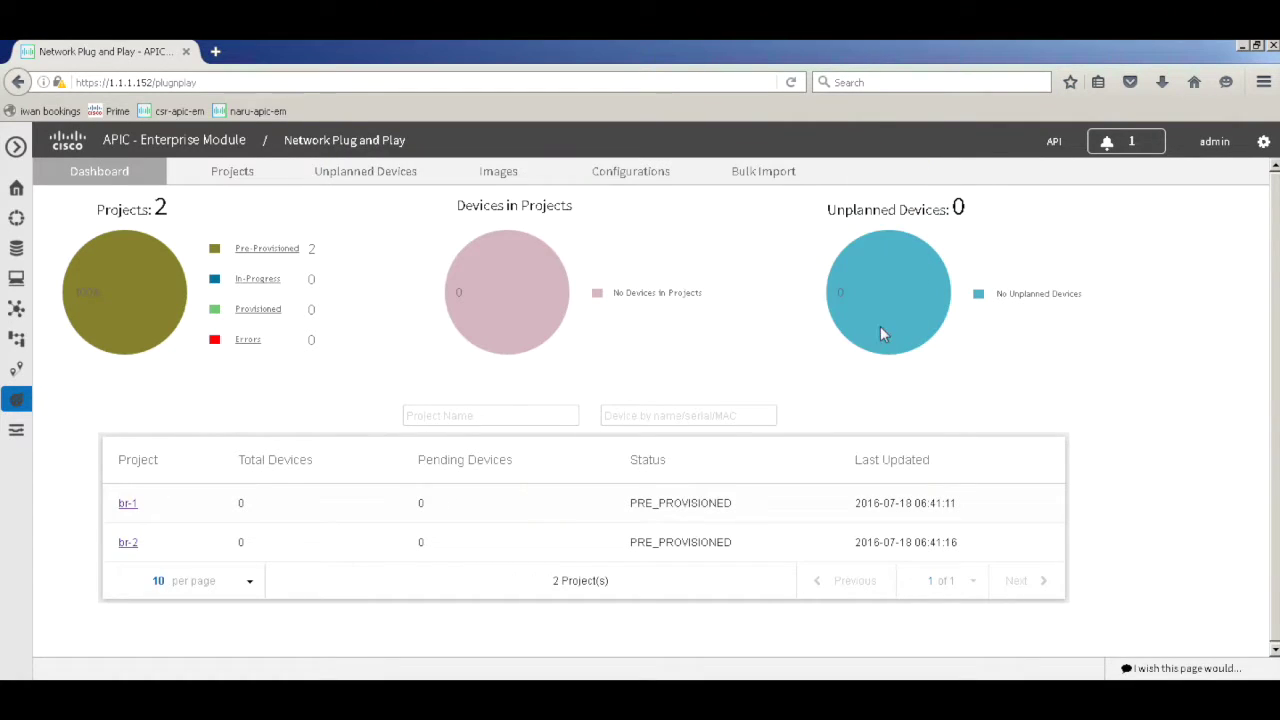
Refresh the dashboard and open the unclaimed CSR1000V router at 1.1.1.136 in Unplanned Devices
{"action": "left_click", "coordinate": [100, 177]}
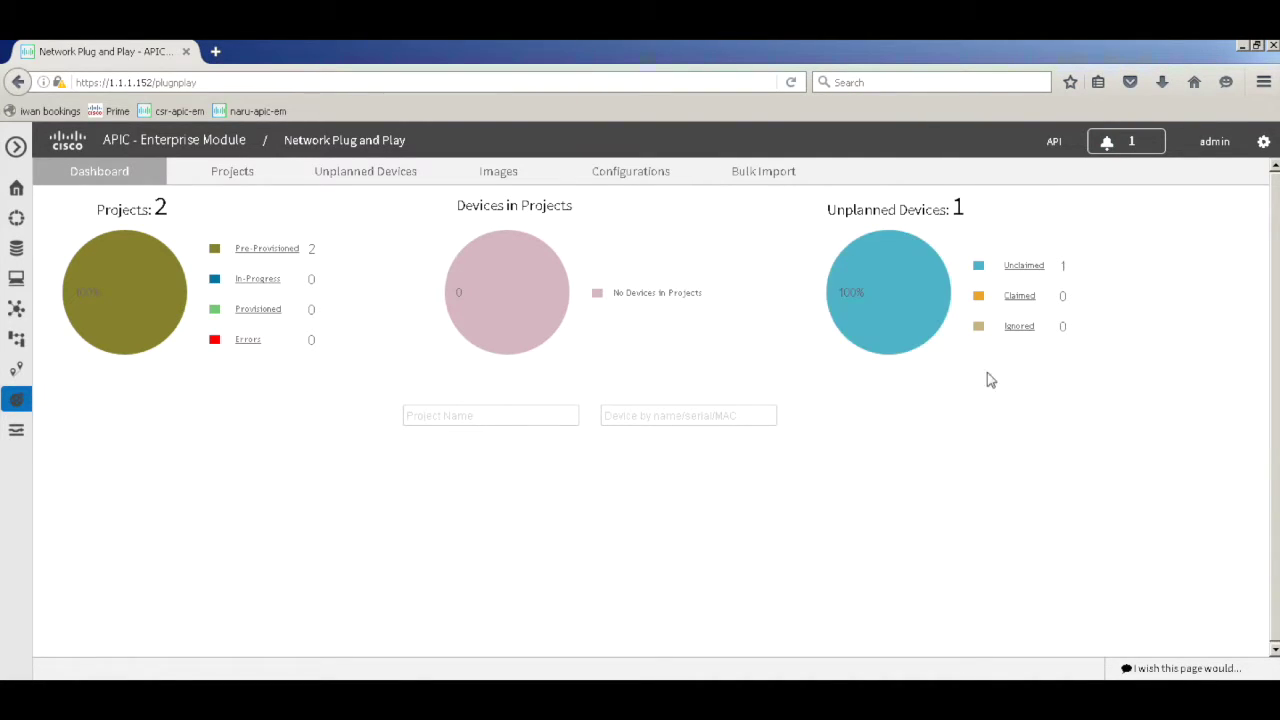
{"action": "left_click", "coordinate": [1035, 266]}
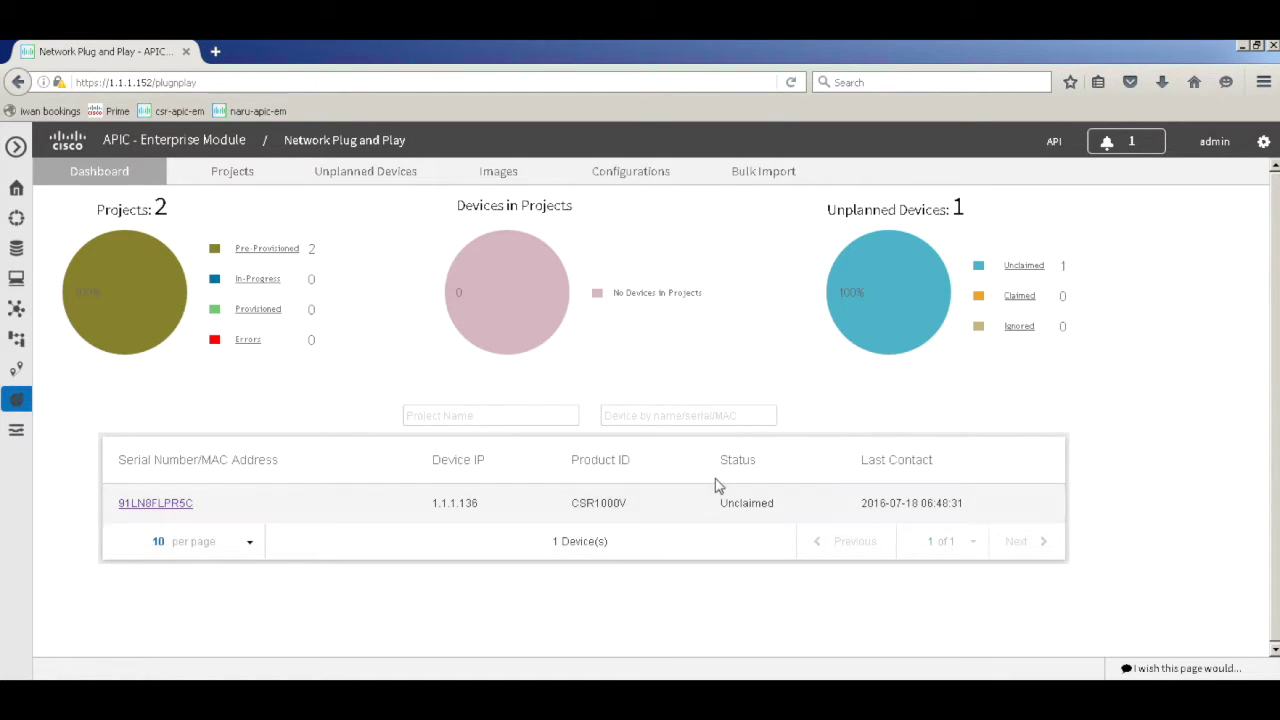
{"action": "left_click", "coordinate": [143, 510]}
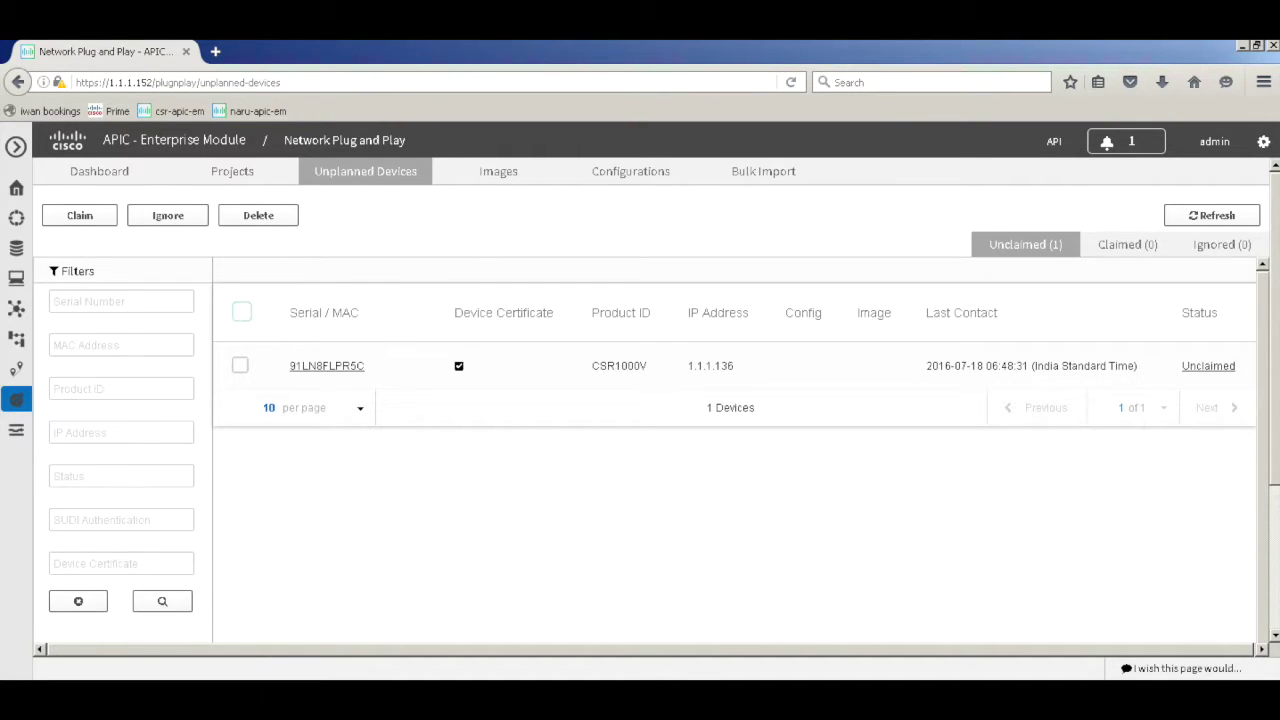
Claim the CSR1000V router with config pnp-1.txt into project br-1
{"action": "left_click", "coordinate": [240, 365]}
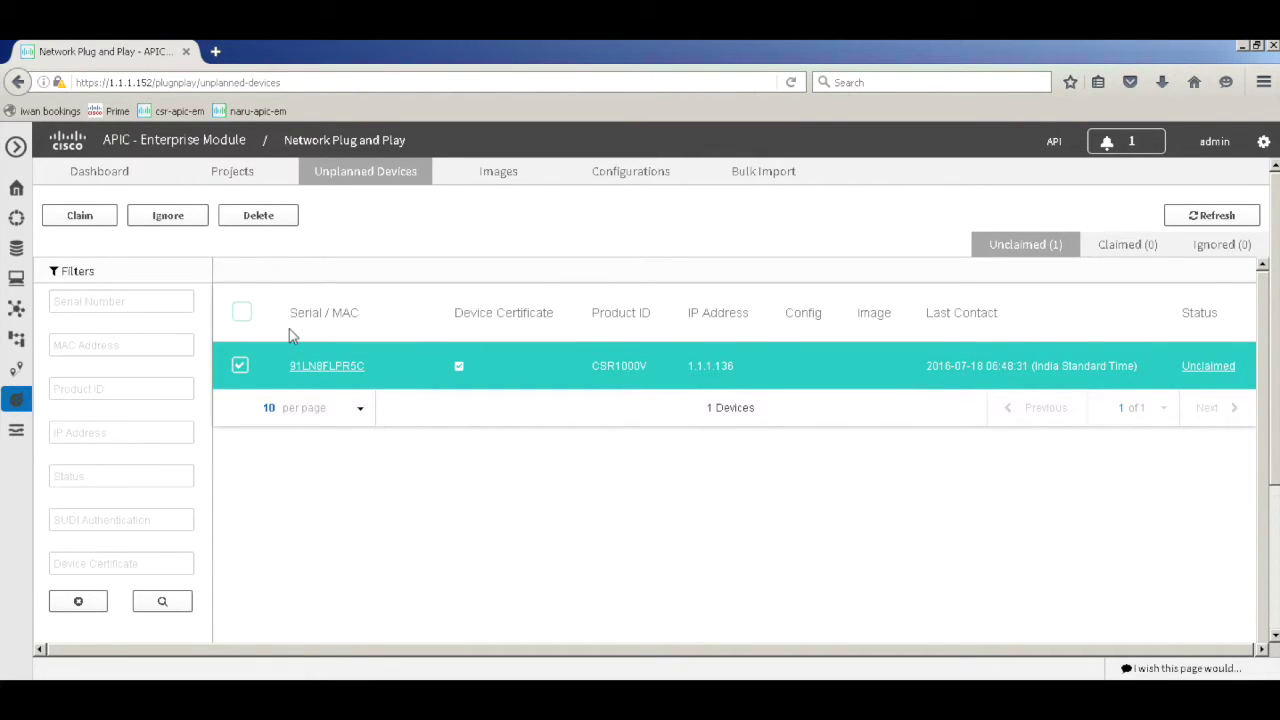
{"action": "left_click", "coordinate": [81, 216]}
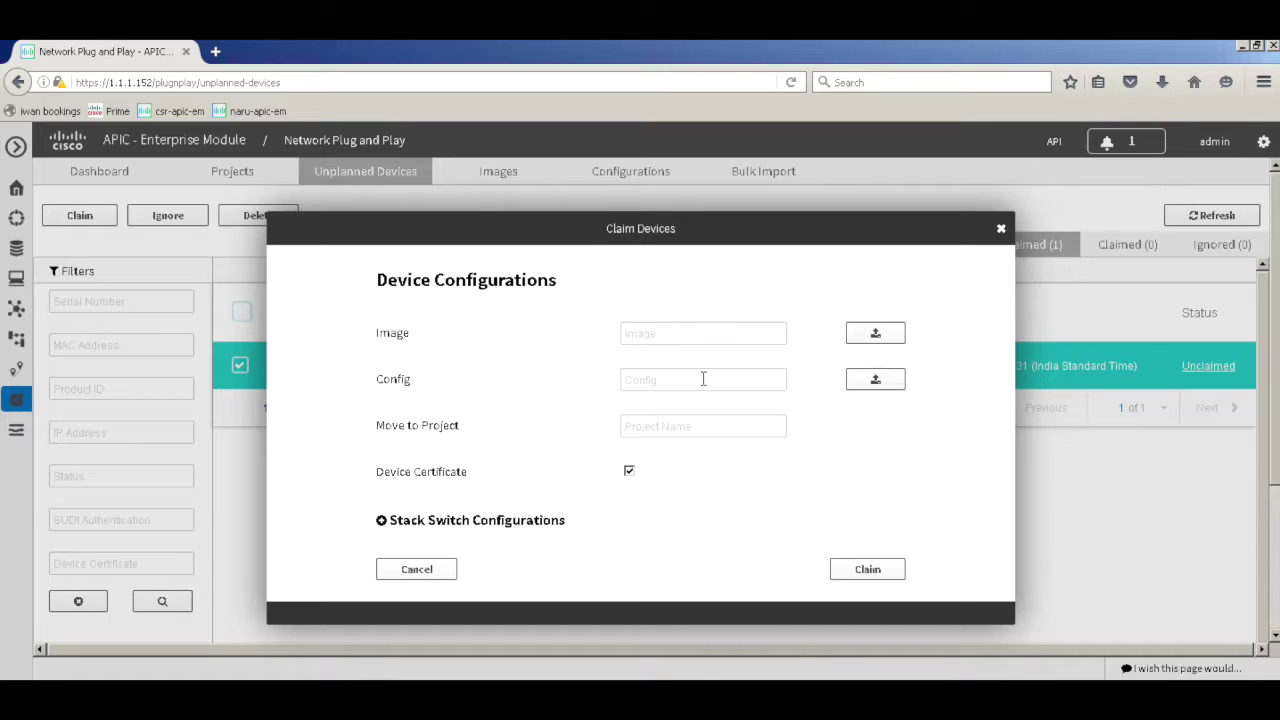
{"action": "left_click", "coordinate": [703, 379]}
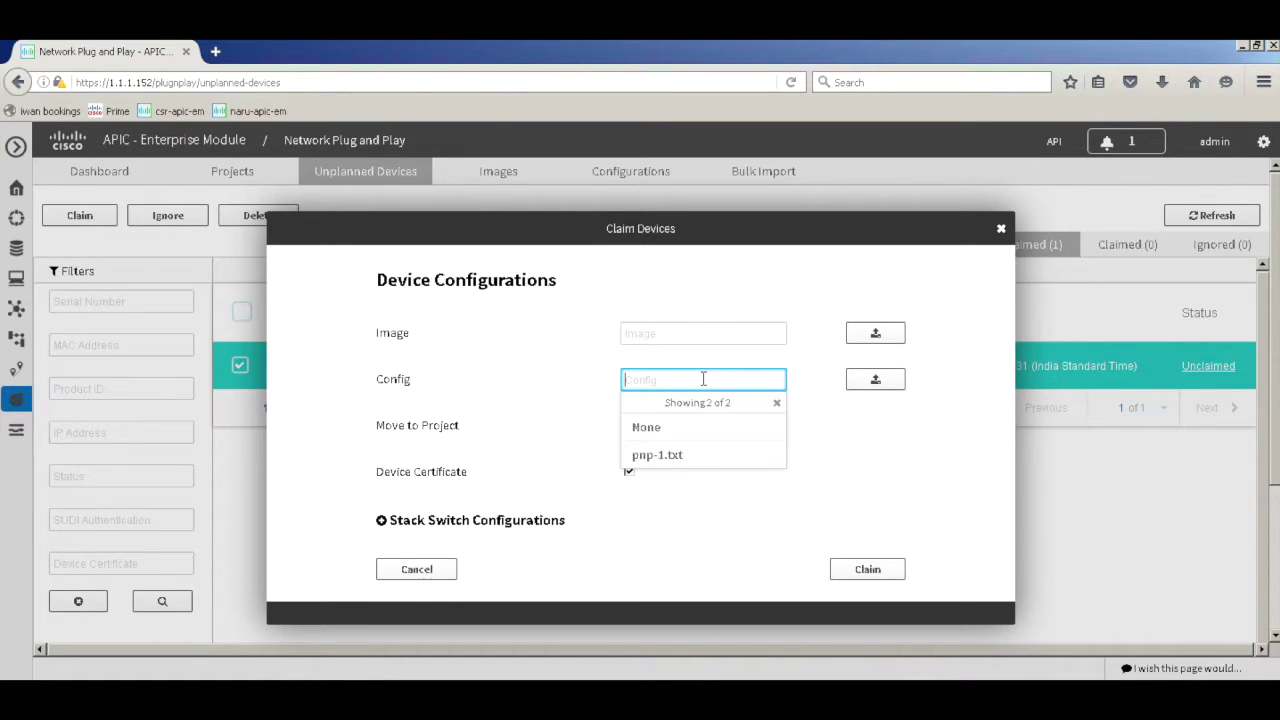
{"action": "left_click", "coordinate": [683, 463]}
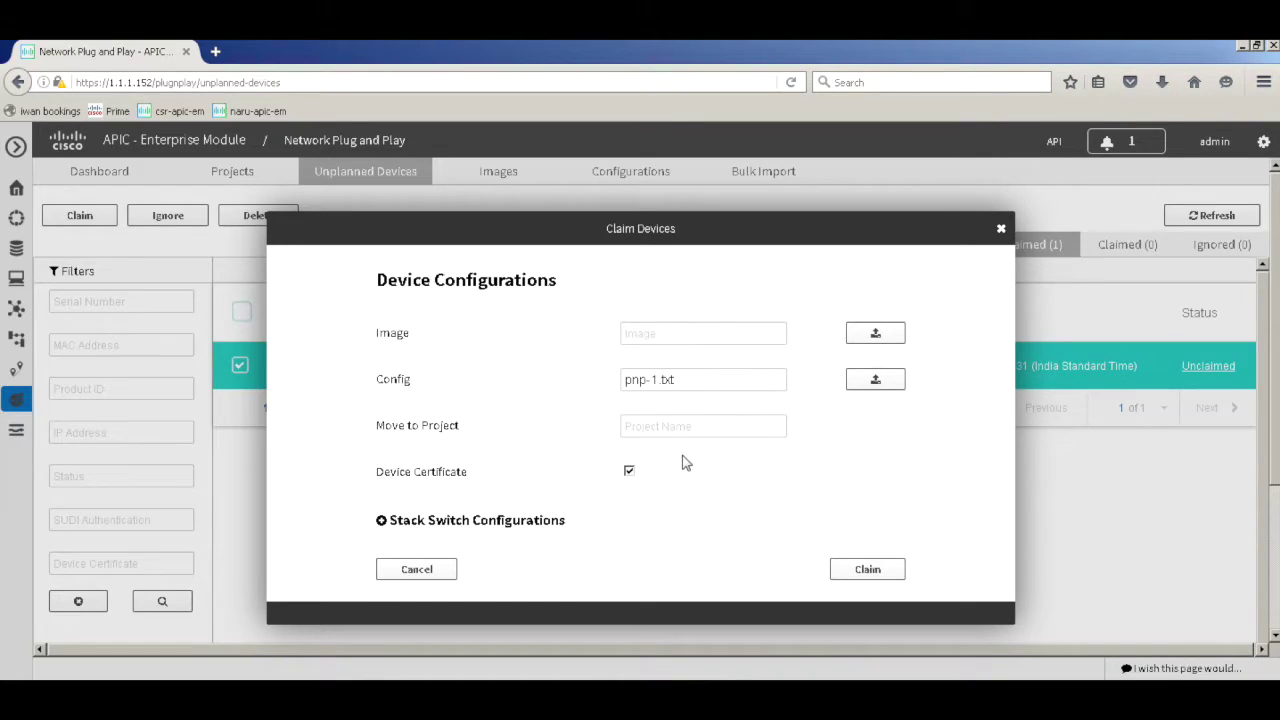
{"action": "left_click", "coordinate": [689, 427]}
{"action": "left_click", "coordinate": [673, 502]}
{"action": "left_click", "coordinate": [869, 569]}
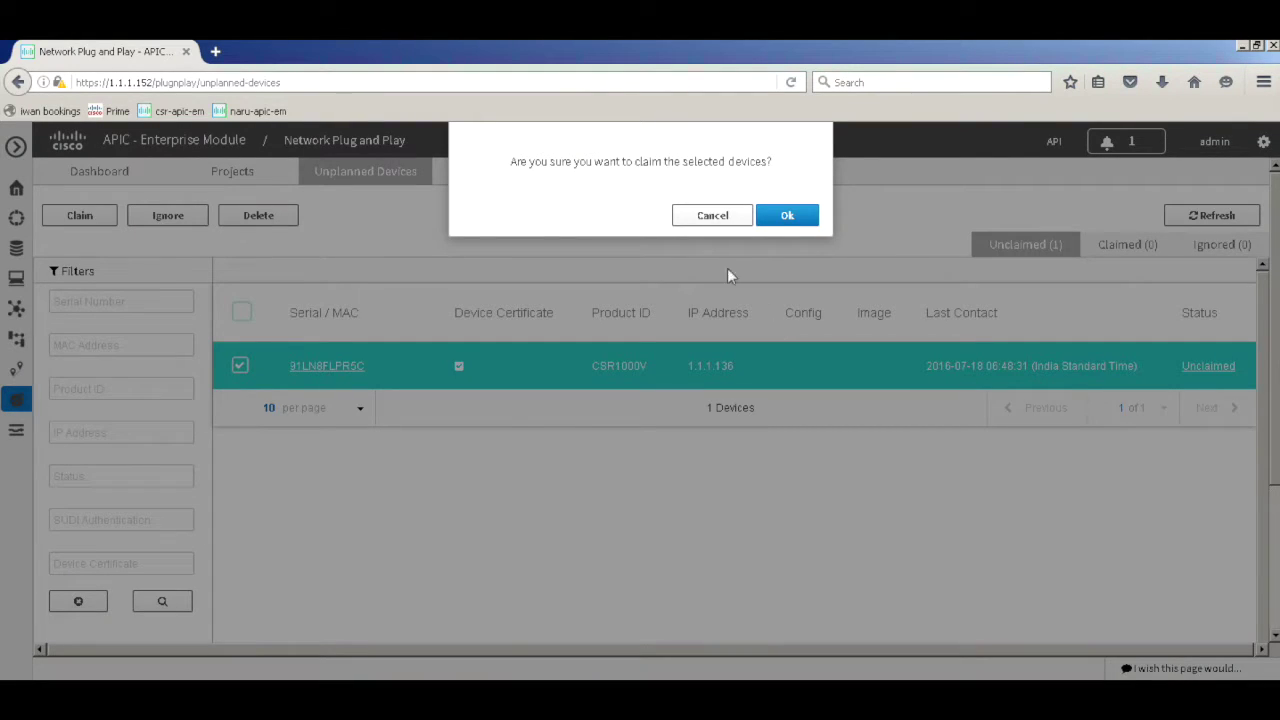
{"action": "left_click", "coordinate": [810, 220]}
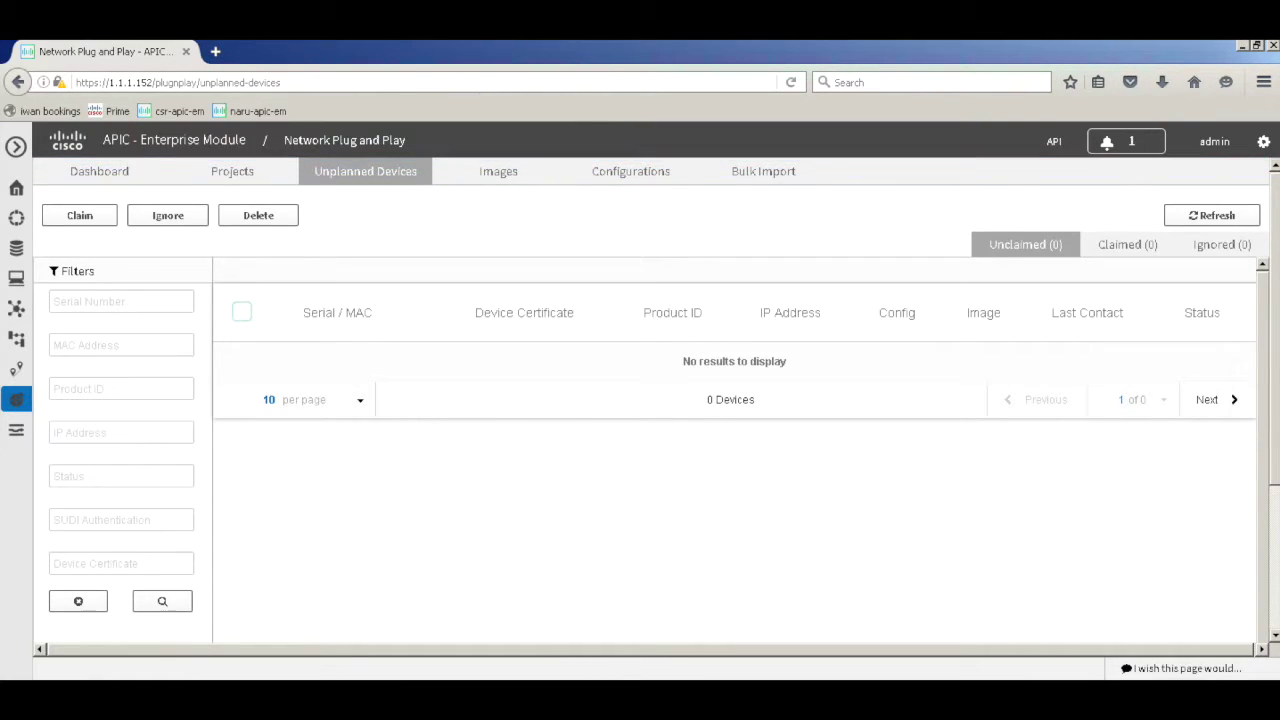
Bring the PuTTY router console session back to the front
{"action": "key", "text": "alt+Tab"}
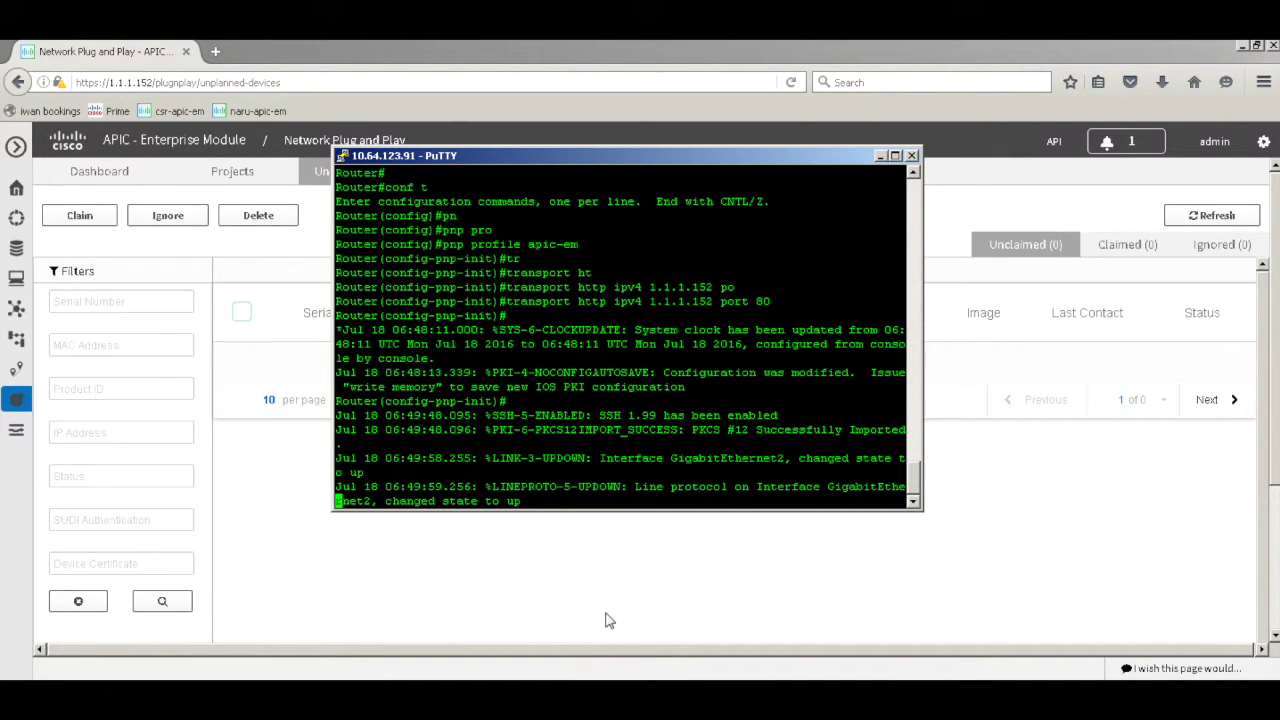
Exit config mode on RTR-1 and page through the whole 'sh run' output to its end
{"action": "key", "text": "Return"}
{"action": "key", "text": "Return"}
{"action": "key", "text": "Return"}
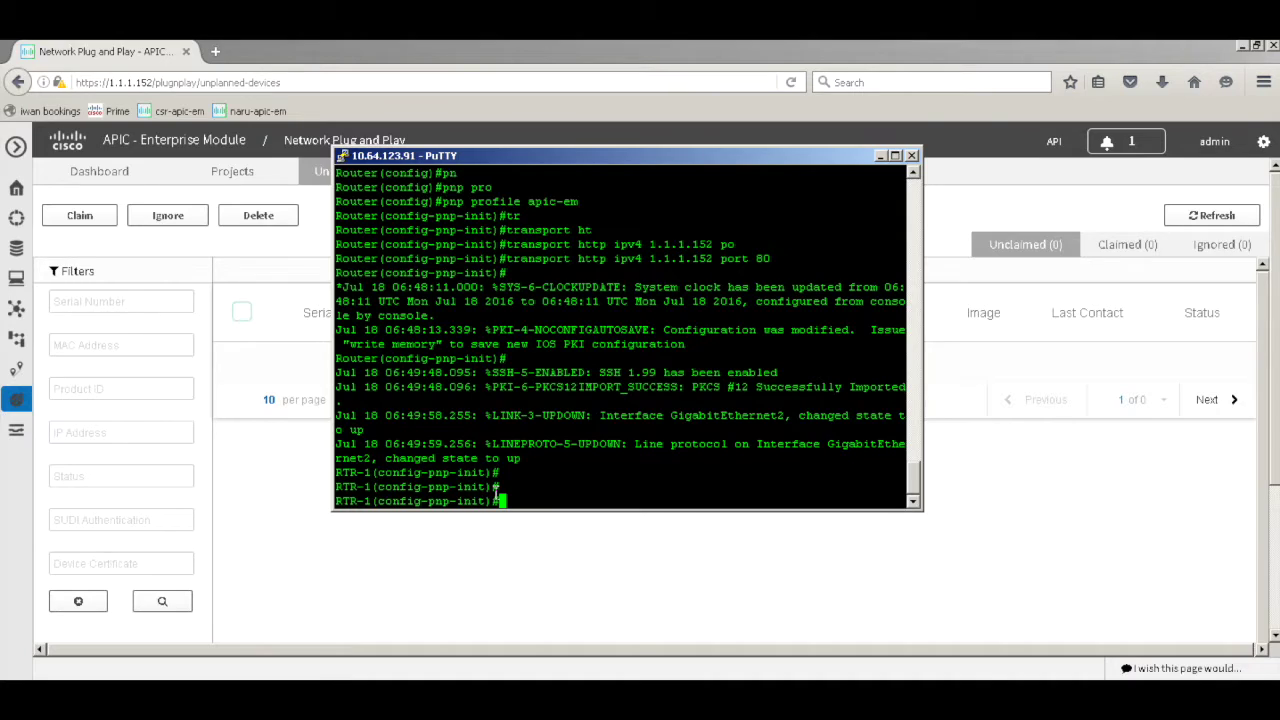
{"action": "key", "text": "ctrl+z"}
{"action": "type", "text": "sh run"}
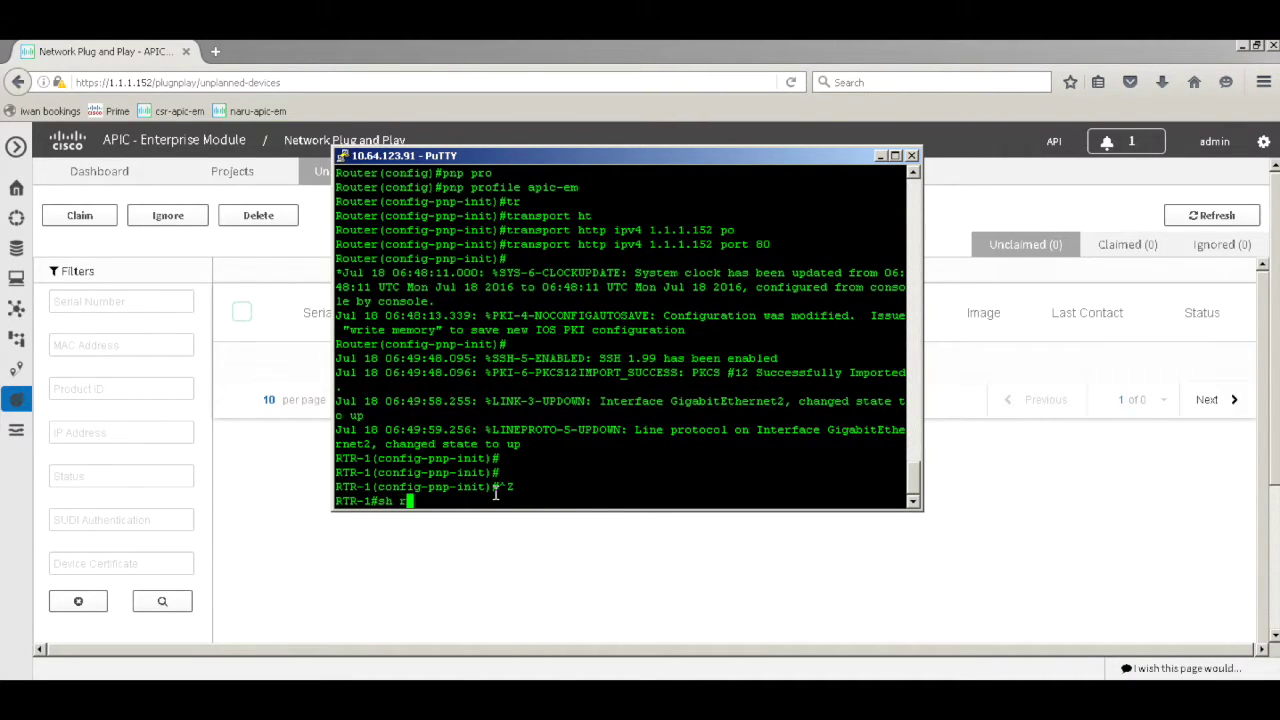
{"action": "key", "text": "Return"}
{"action": "key", "text": "space"}
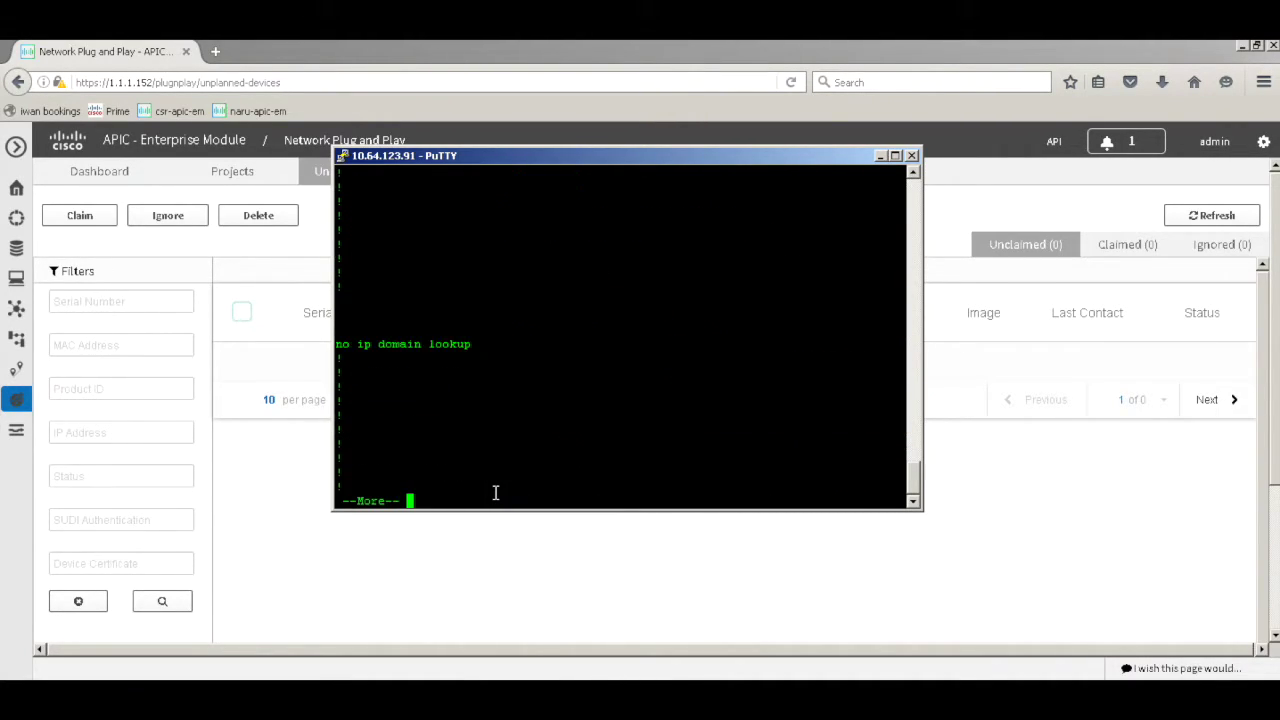
{"action": "key", "text": "space"}
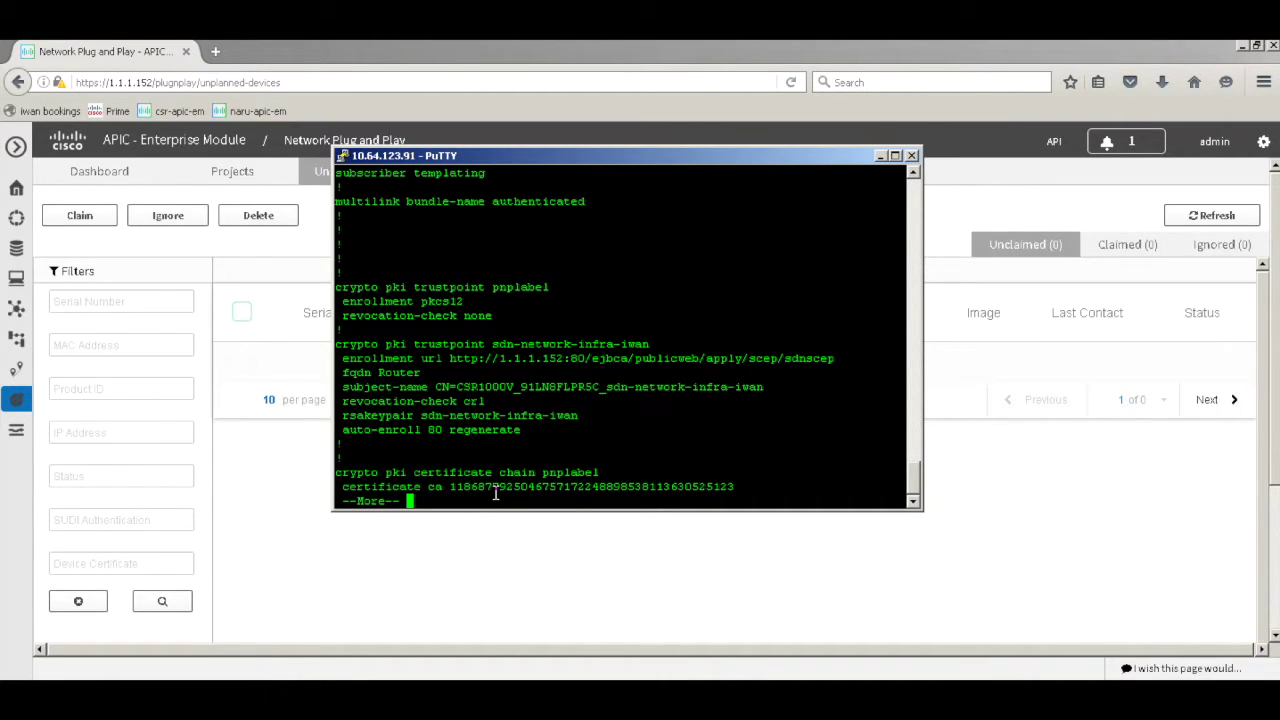
{"action": "key", "text": "space"}
{"action": "key", "text": "space"}
{"action": "key", "text": "space"}
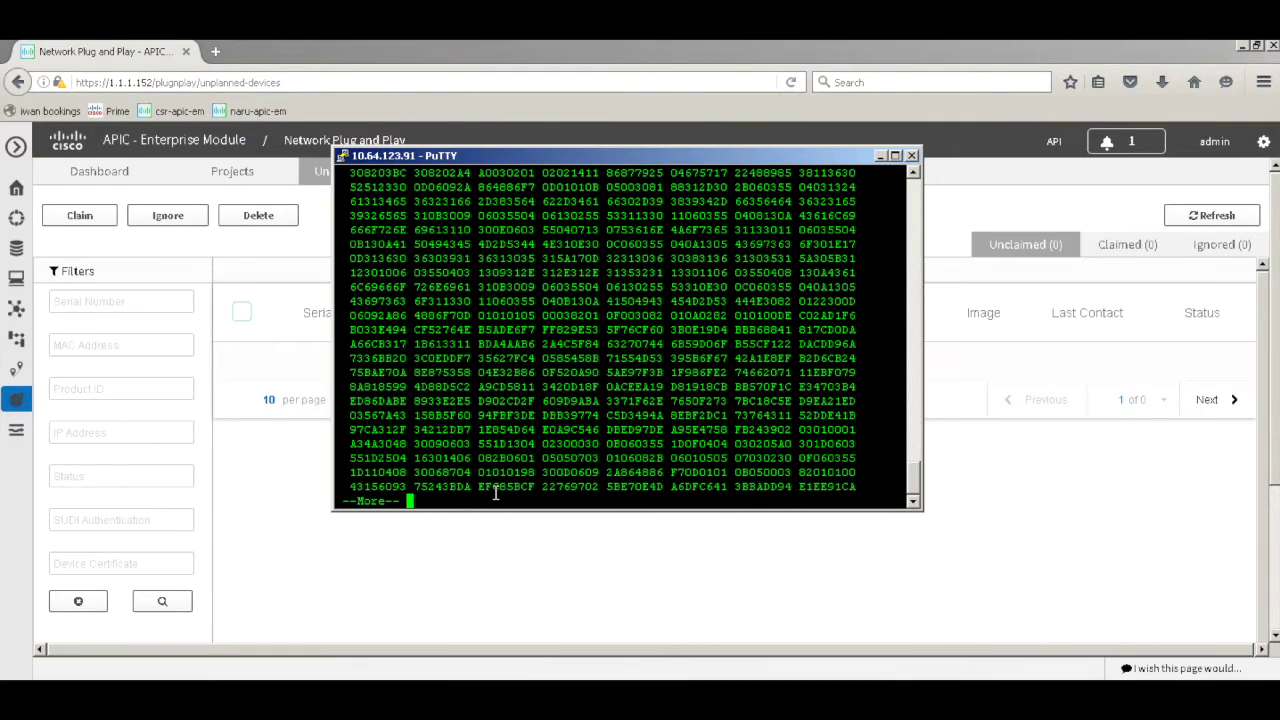
{"action": "key", "text": "space"}
{"action": "key", "text": "space"}
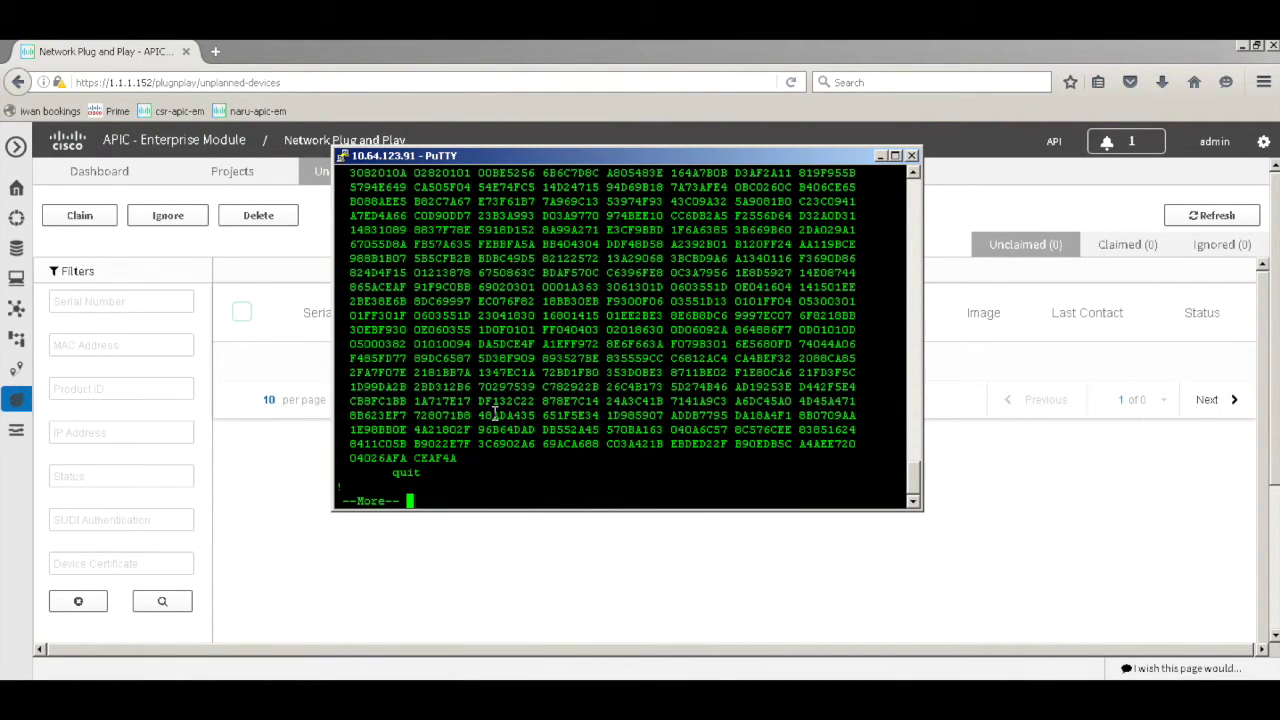
{"action": "key", "text": "space"}
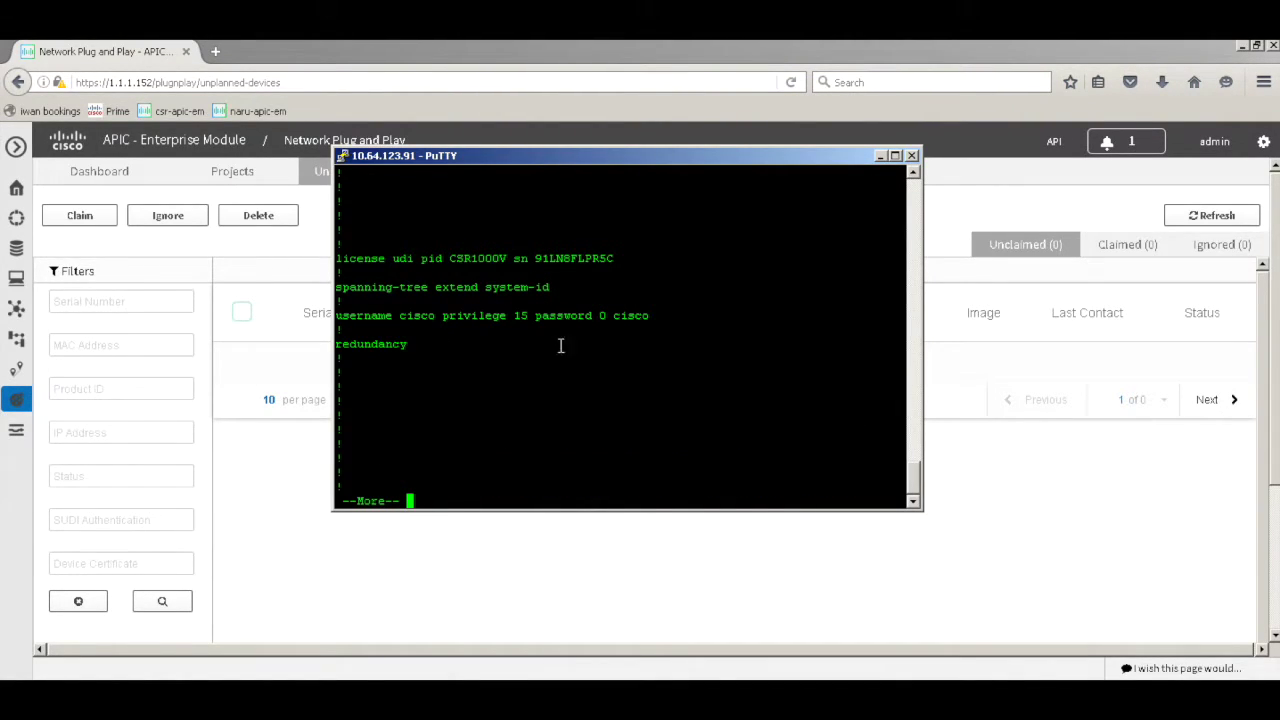
{"action": "key", "text": "space"}
{"action": "key", "text": "space"}
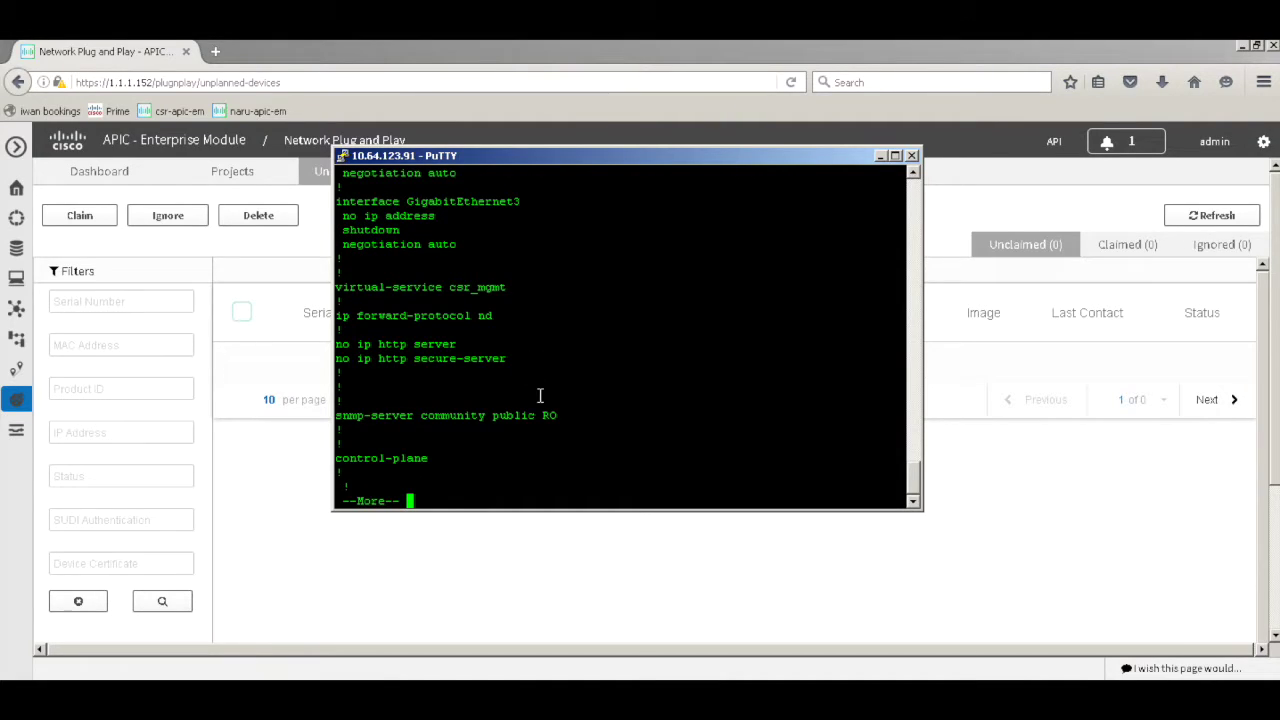
{"action": "key", "text": "space"}
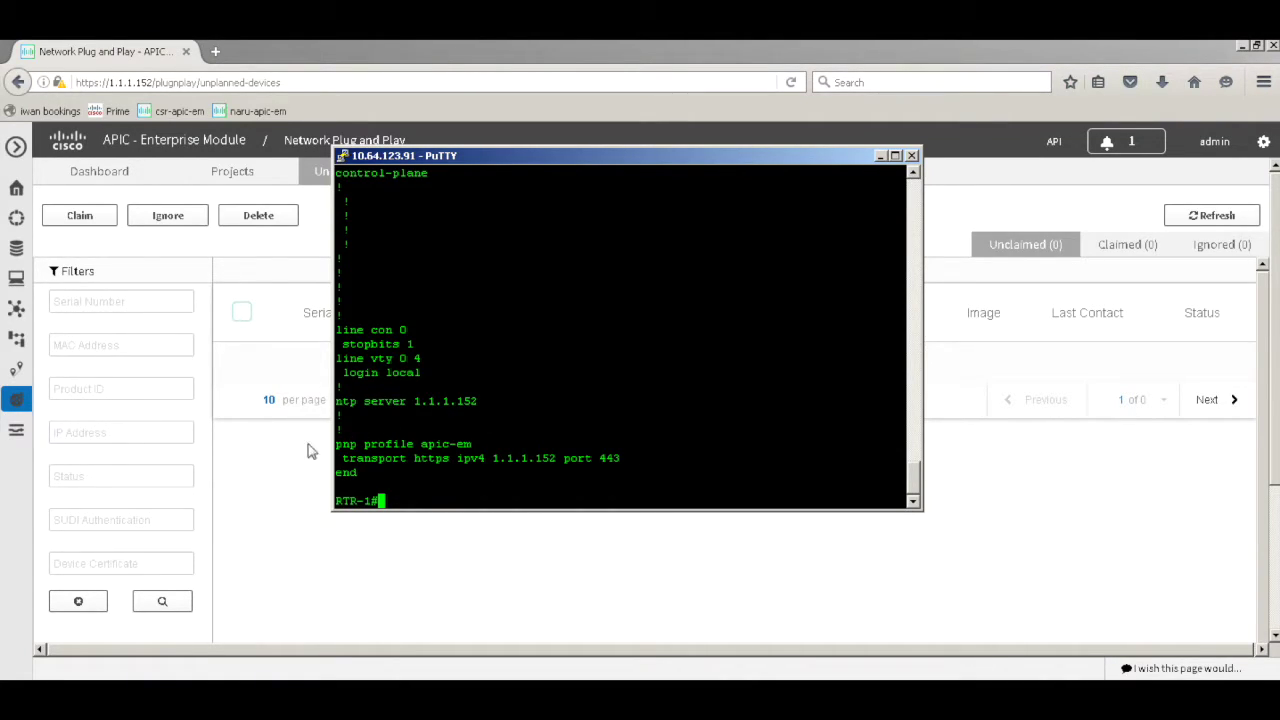
{"action": "left_click", "coordinate": [280, 530]}
Go to the Projects page and load project br-1's device list
{"action": "left_click", "coordinate": [232, 188]}
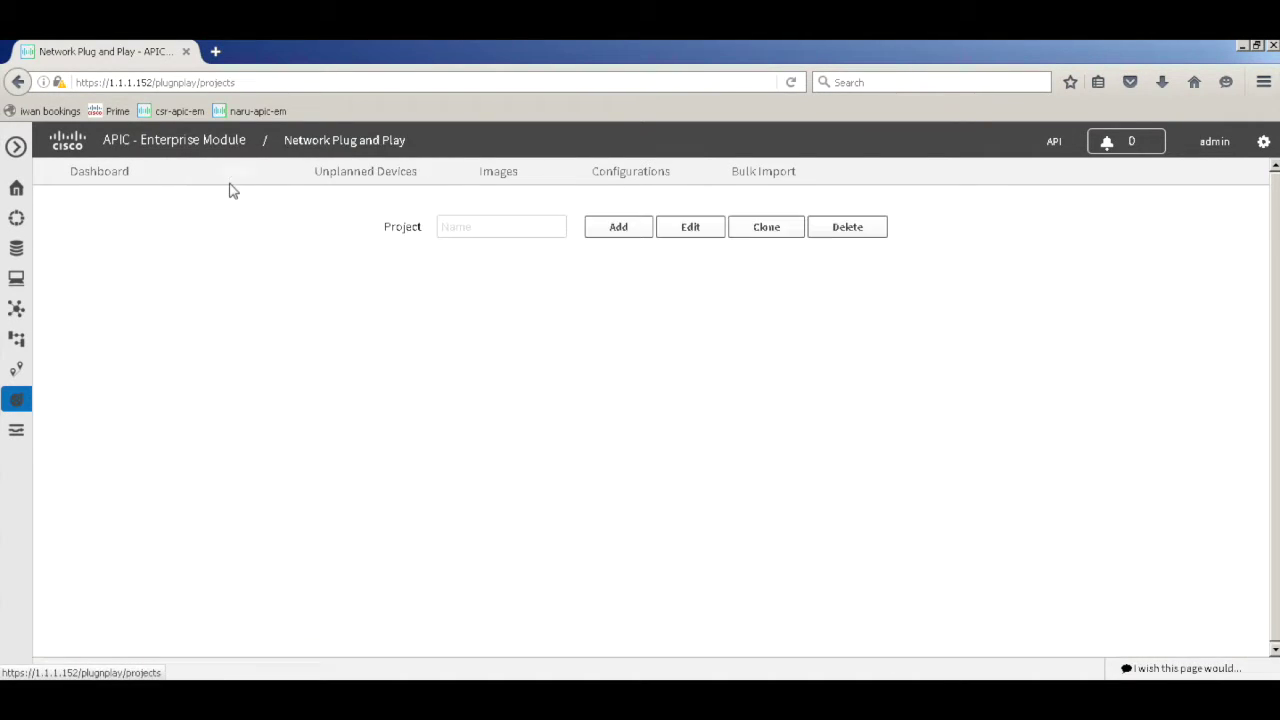
{"action": "left_click", "coordinate": [472, 222]}
{"action": "left_click", "coordinate": [475, 277]}
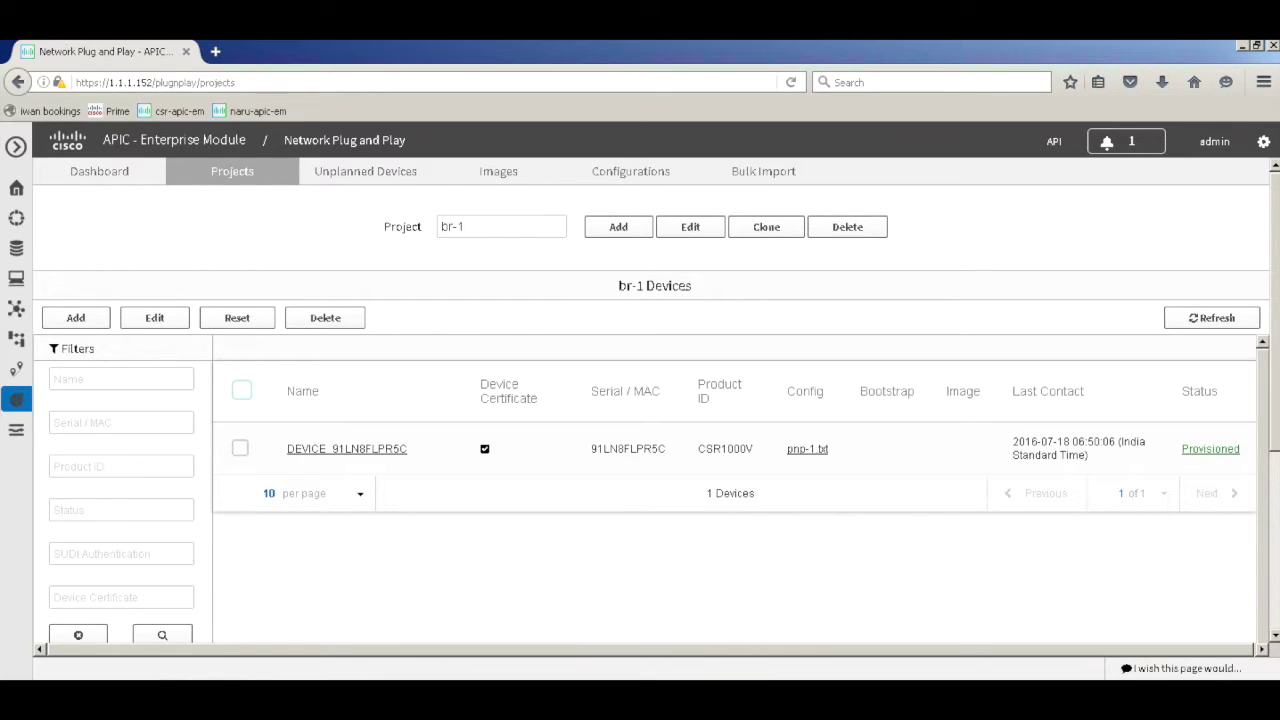
{"action": "left_click", "coordinate": [22, 692]}
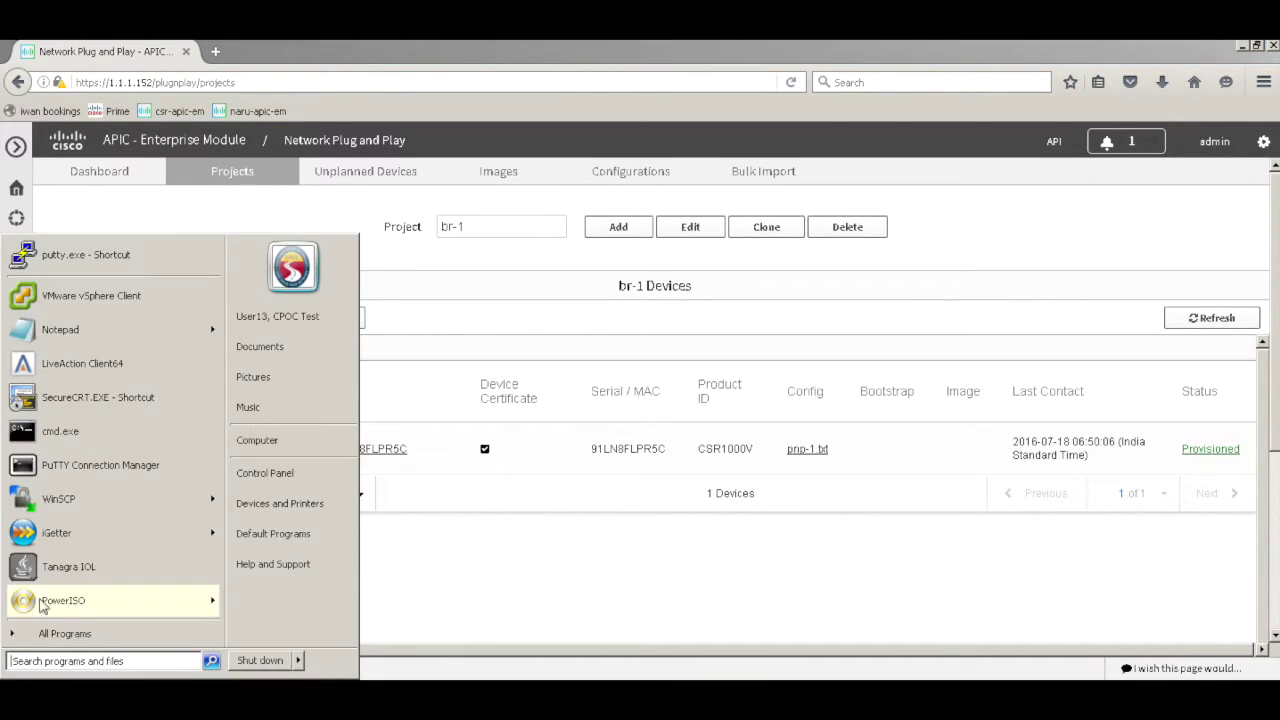
Launch PuTTY and connect to host 1.1.1.1
{"action": "left_click", "coordinate": [496, 672]}
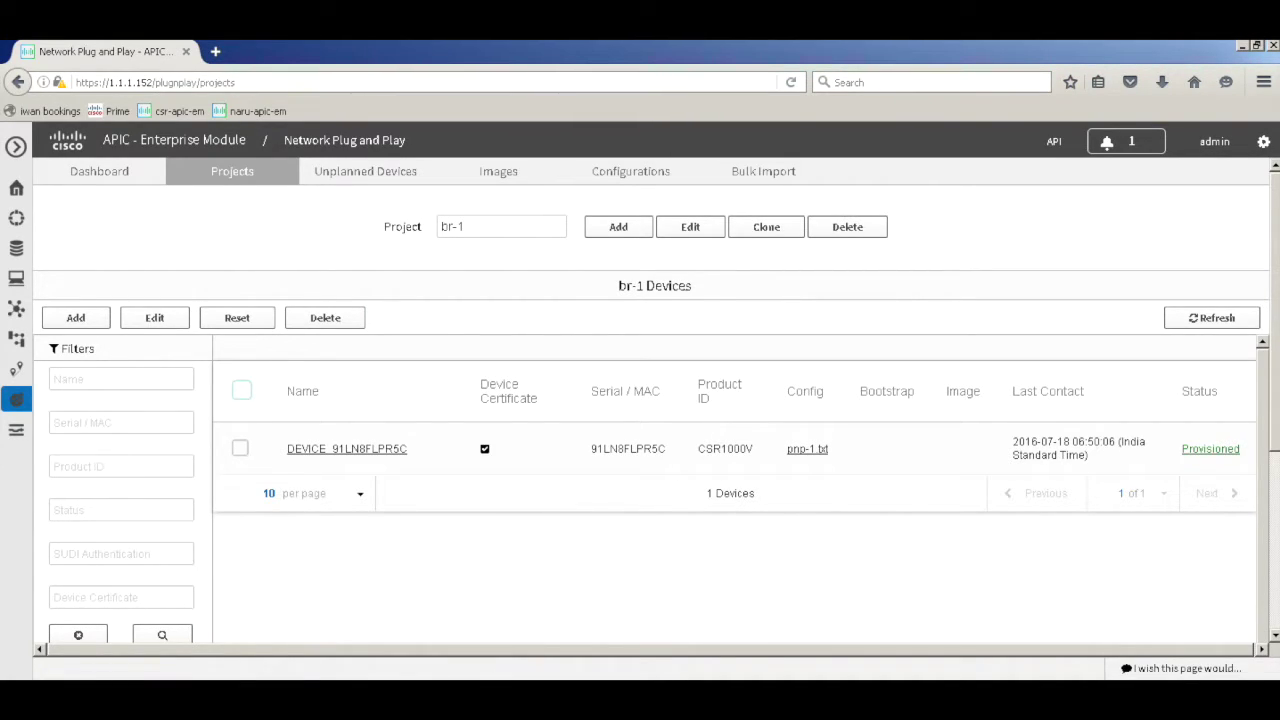
{"action": "key", "text": "super"}
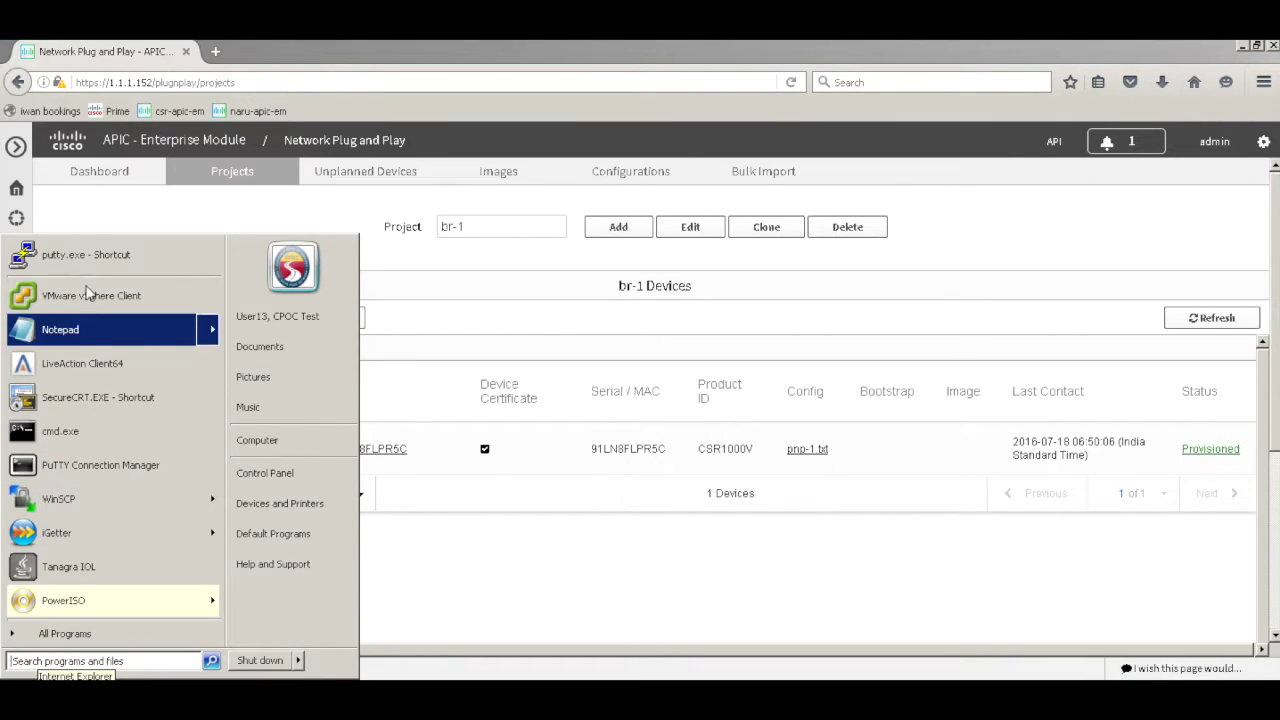
{"action": "left_click", "coordinate": [95, 256]}
{"action": "double_click", "coordinate": [660, 285]}
{"action": "type", "text": "1.1.1.1"}
{"action": "key", "text": "Return"}
Log in to the Core router, run 'sh ip int brief', then exit the session
{"action": "type", "text": "cisco"}
{"action": "key", "text": "Return"}
{"action": "key", "text": "Return"}
{"action": "key", "text": "Return"}
{"action": "key", "text": "Return"}
{"action": "type", "text": "sh ip int bri"}
{"action": "key", "text": "Tab"}
{"action": "key", "text": "Return"}
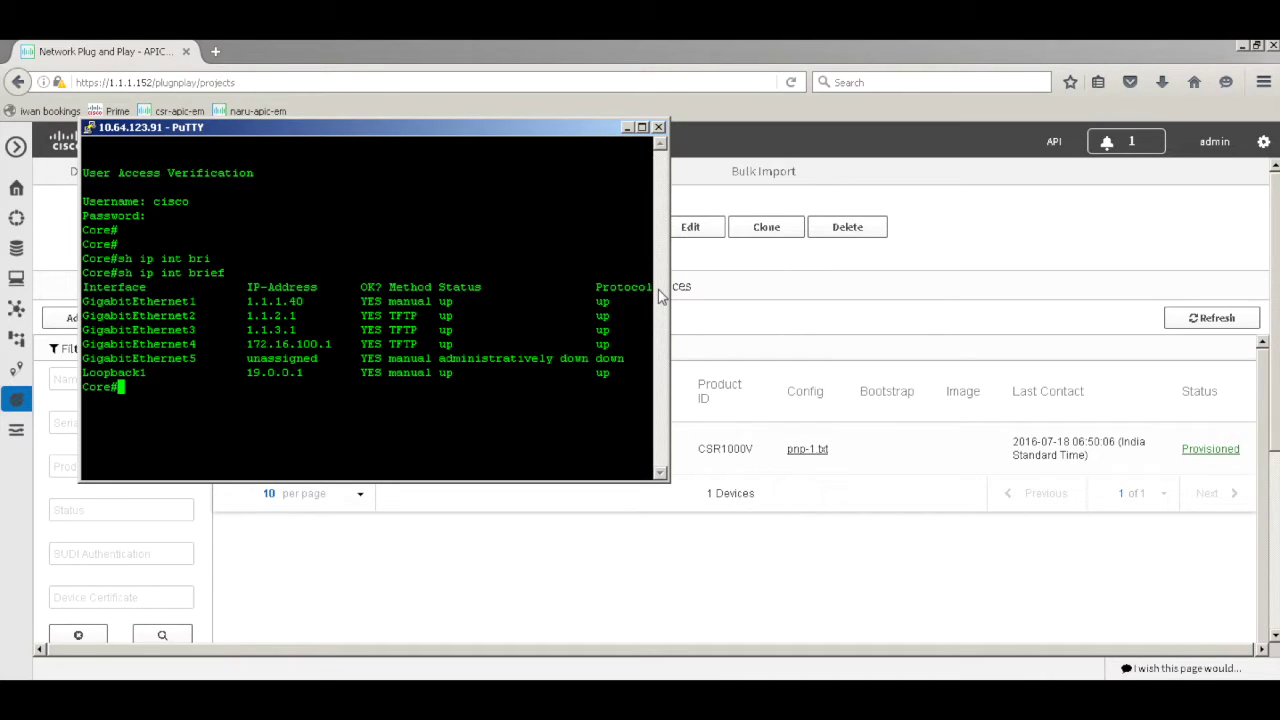
{"action": "key", "text": "Return"}
{"action": "key", "text": "Return"}
{"action": "key", "text": "Return"}
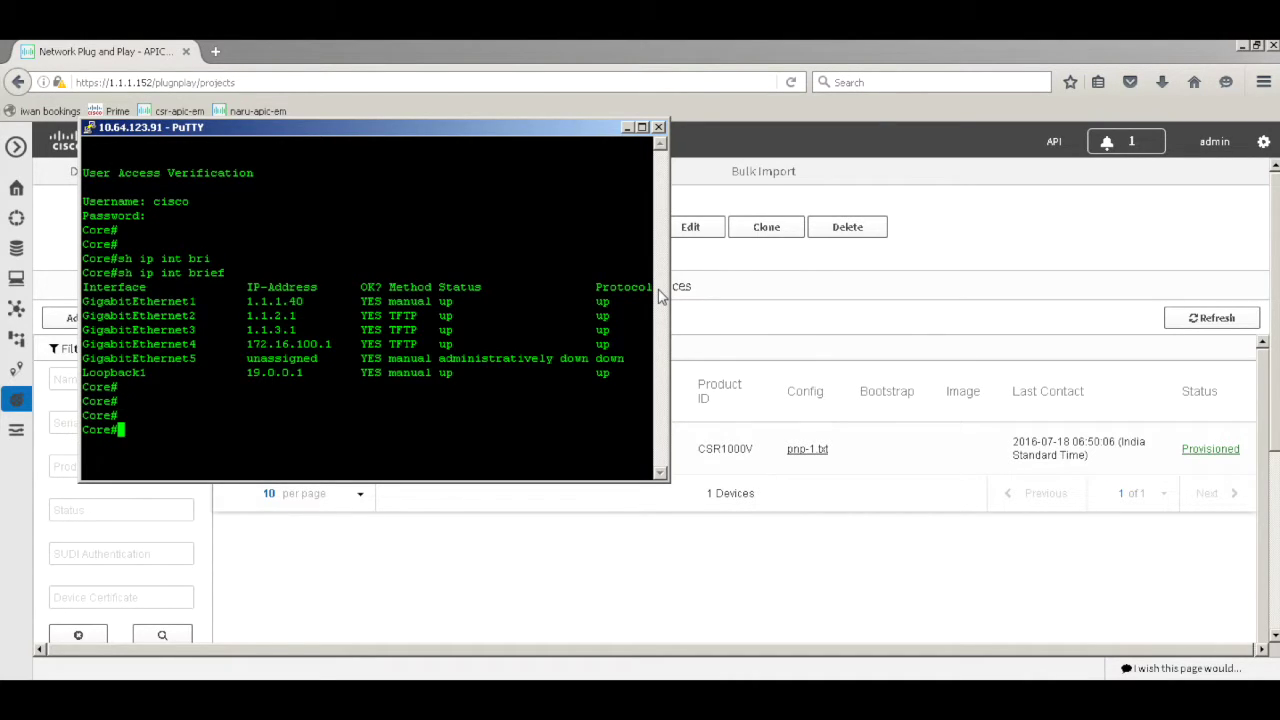
{"action": "type", "text": "exit"}
{"action": "key", "text": "Return"}
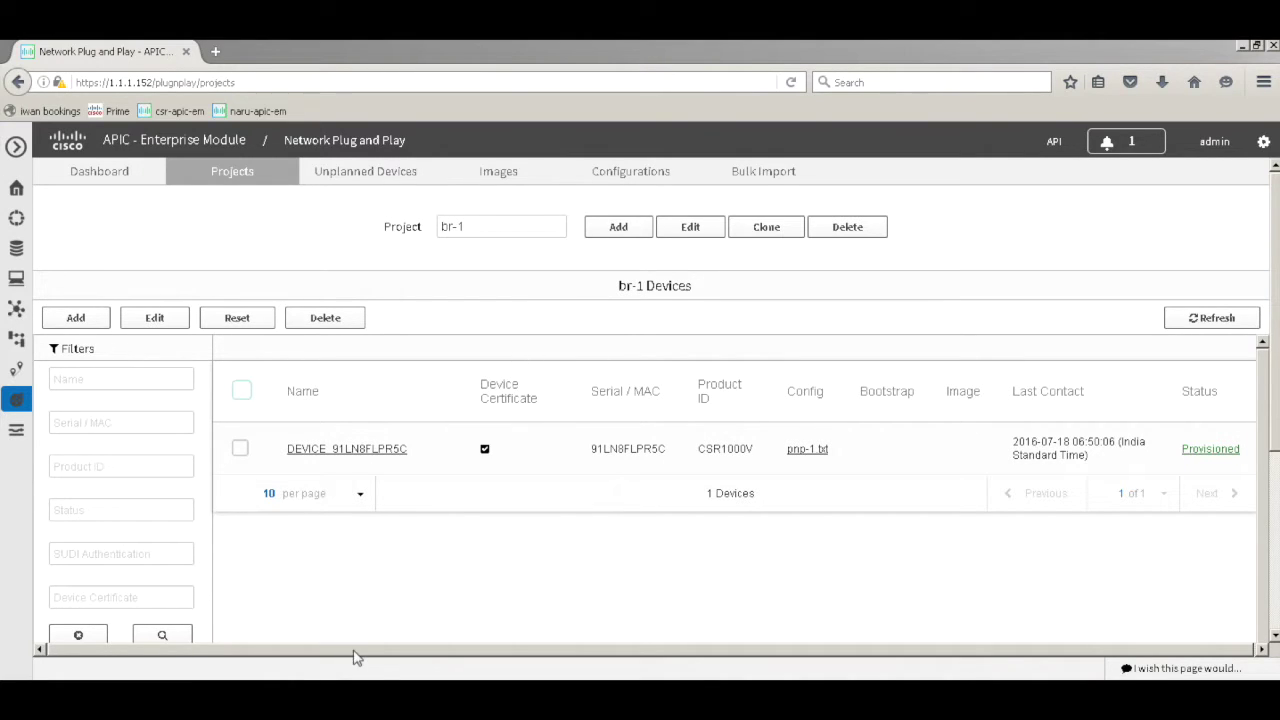
{"action": "key", "text": "super"}
Start a new PuTTY session to host 1.1.1.151
{"action": "left_click", "coordinate": [80, 253]}
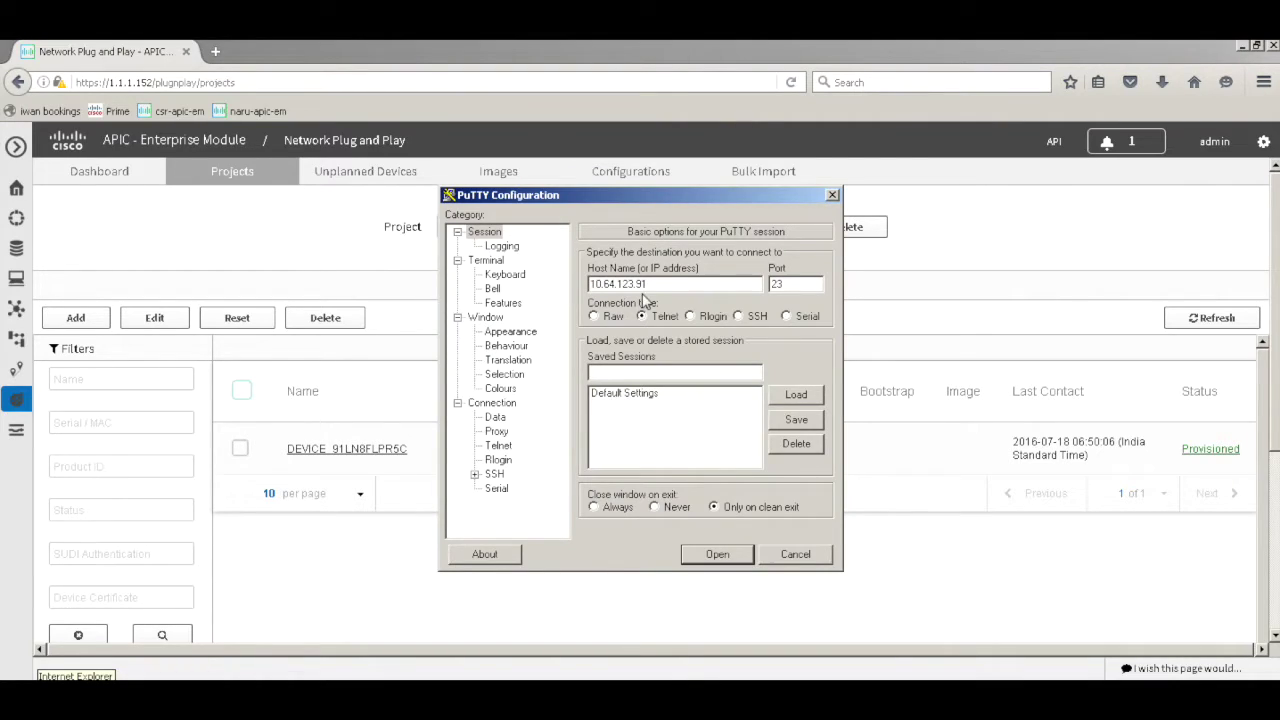
{"action": "double_click", "coordinate": [668, 289]}
{"action": "type", "text": "1.1.1.151"}
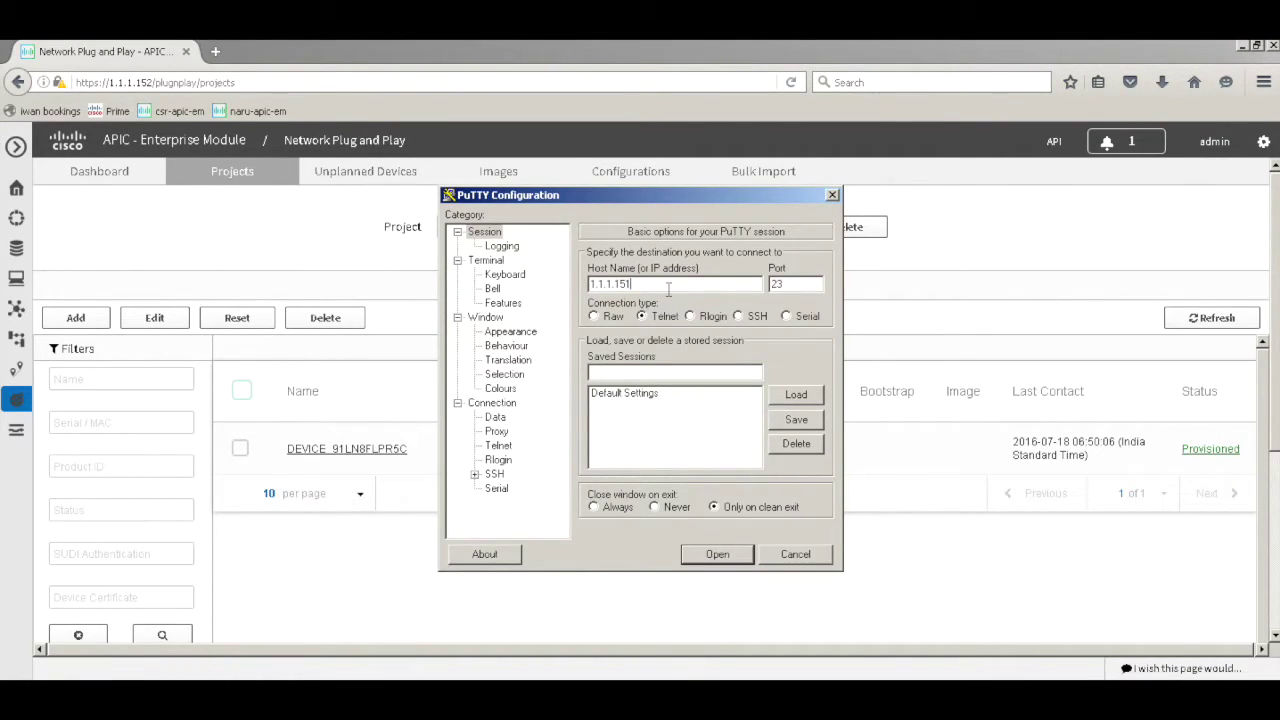
{"action": "key", "text": "Return"}
Log in, run 'sh ip int brief', then start listing the running config with 'sh run'
{"action": "key", "text": "Return"}
{"action": "type", "text": "cisco"}
{"action": "key", "text": "Return"}
{"action": "key", "text": "Return"}
{"action": "key", "text": "Return"}
{"action": "key", "text": "Return"}
{"action": "type", "text": "sh ip int bri"}
{"action": "key", "text": "Tab"}
{"action": "key", "text": "Return"}
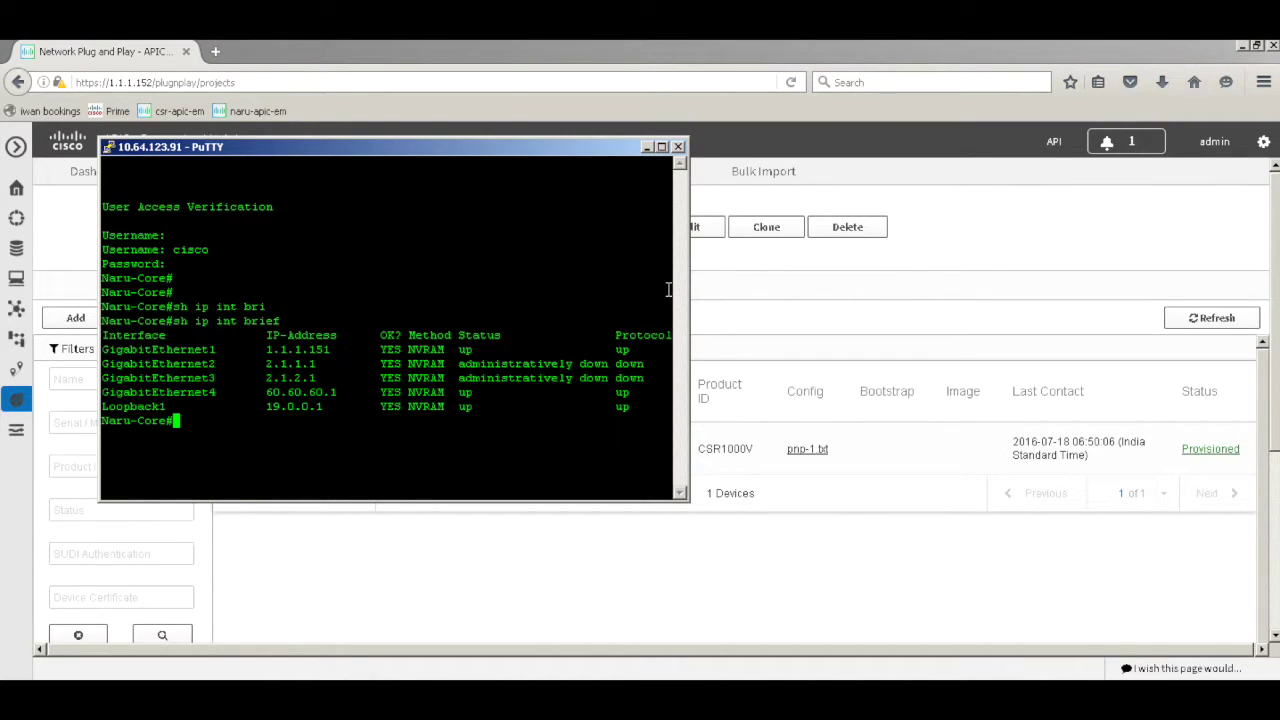
{"action": "key", "text": "Return"}
{"action": "key", "text": "Return"}
{"action": "type", "text": "sh run"}
{"action": "key", "text": "Return"}
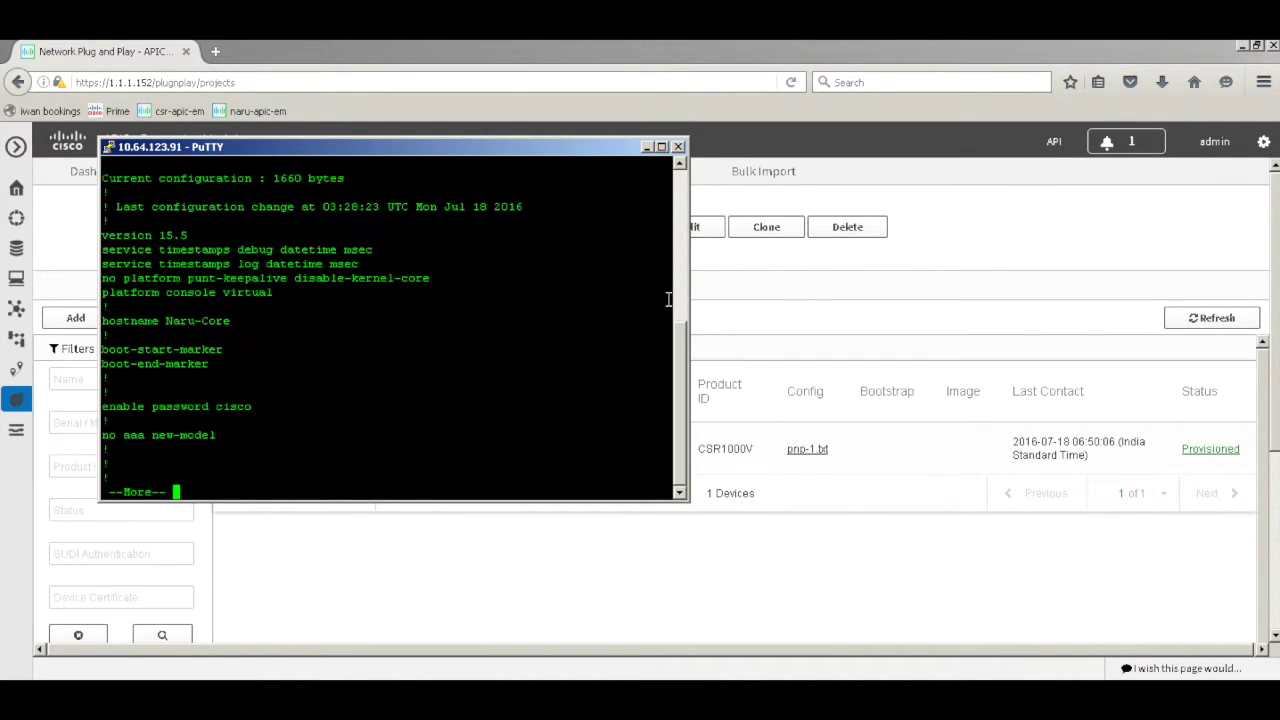
Finish the config listing and highlight the option 43 line and its 1.1.1.152 address
{"action": "key", "text": "space"}
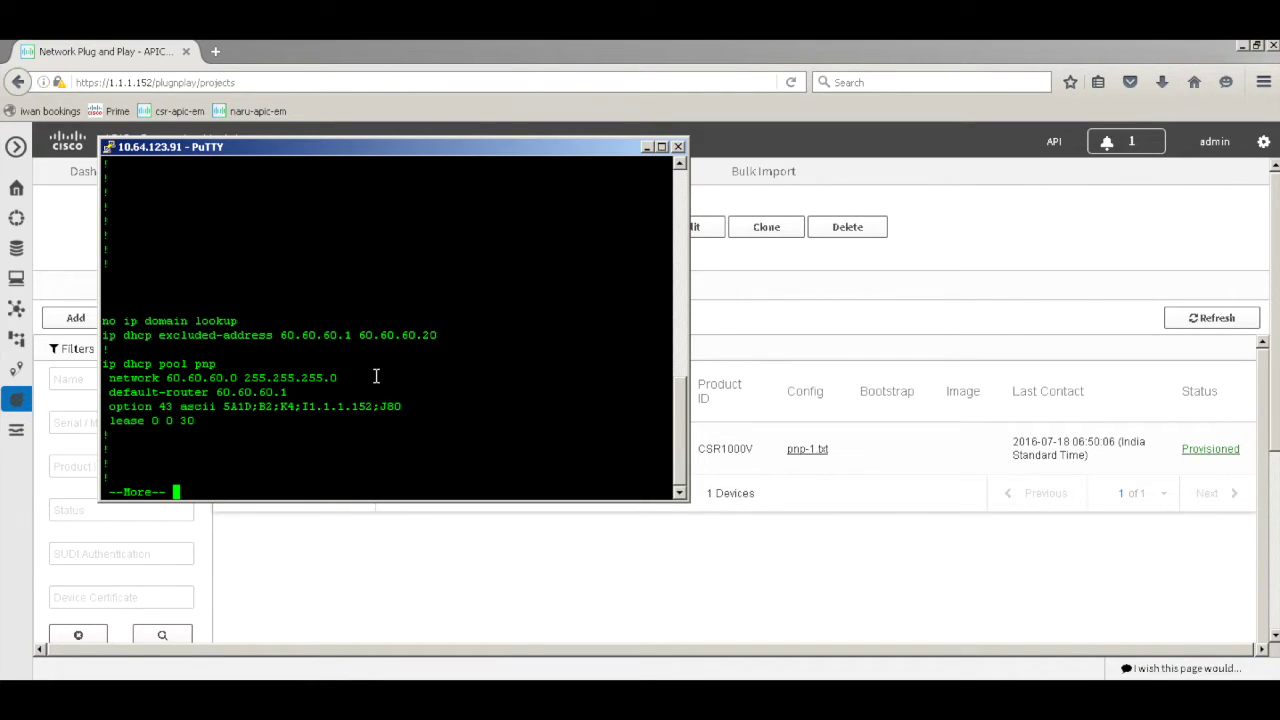
{"action": "key", "text": "space"}
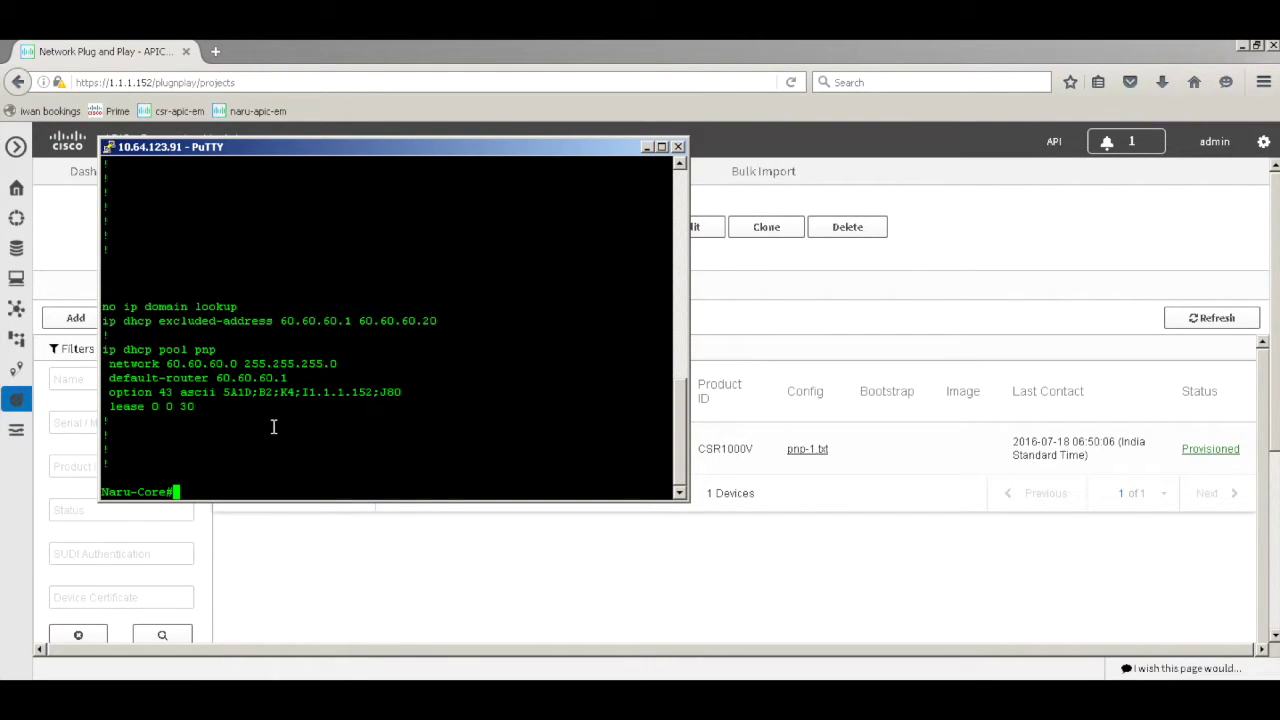
{"action": "left_click_drag", "start_coordinate": [410, 396], "coordinate": [102, 394]}
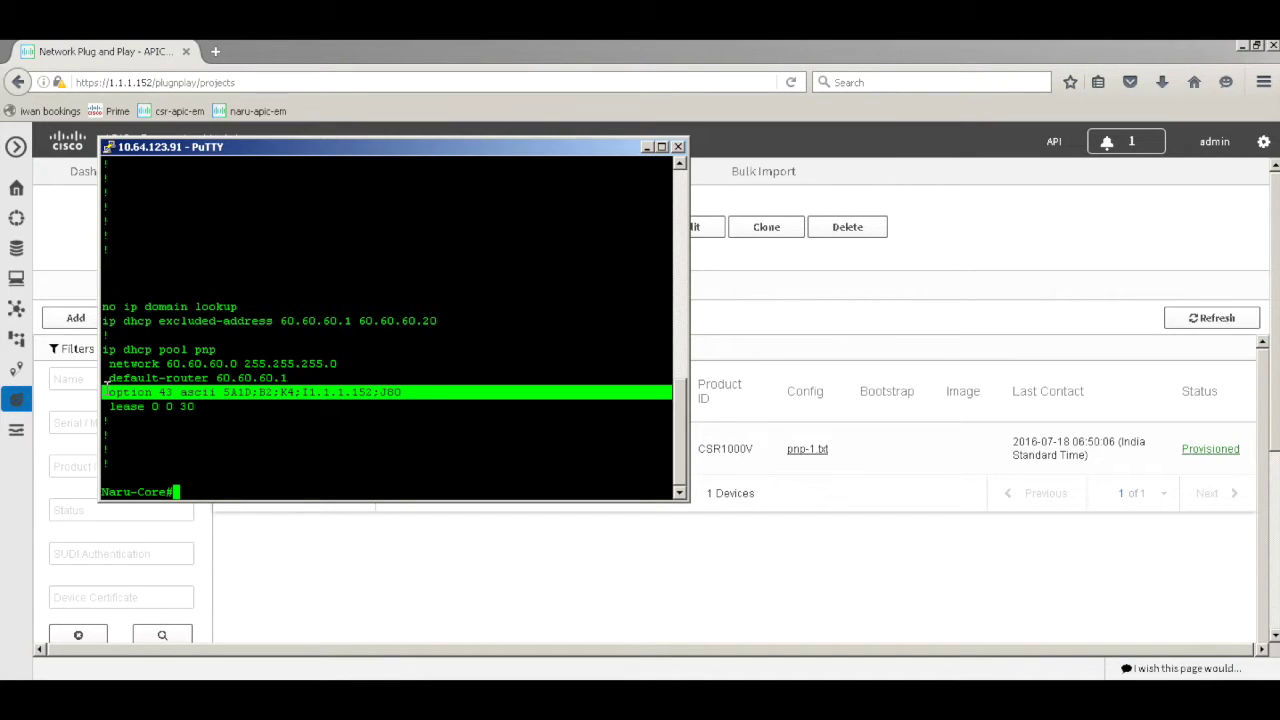
{"action": "left_click", "coordinate": [187, 432]}
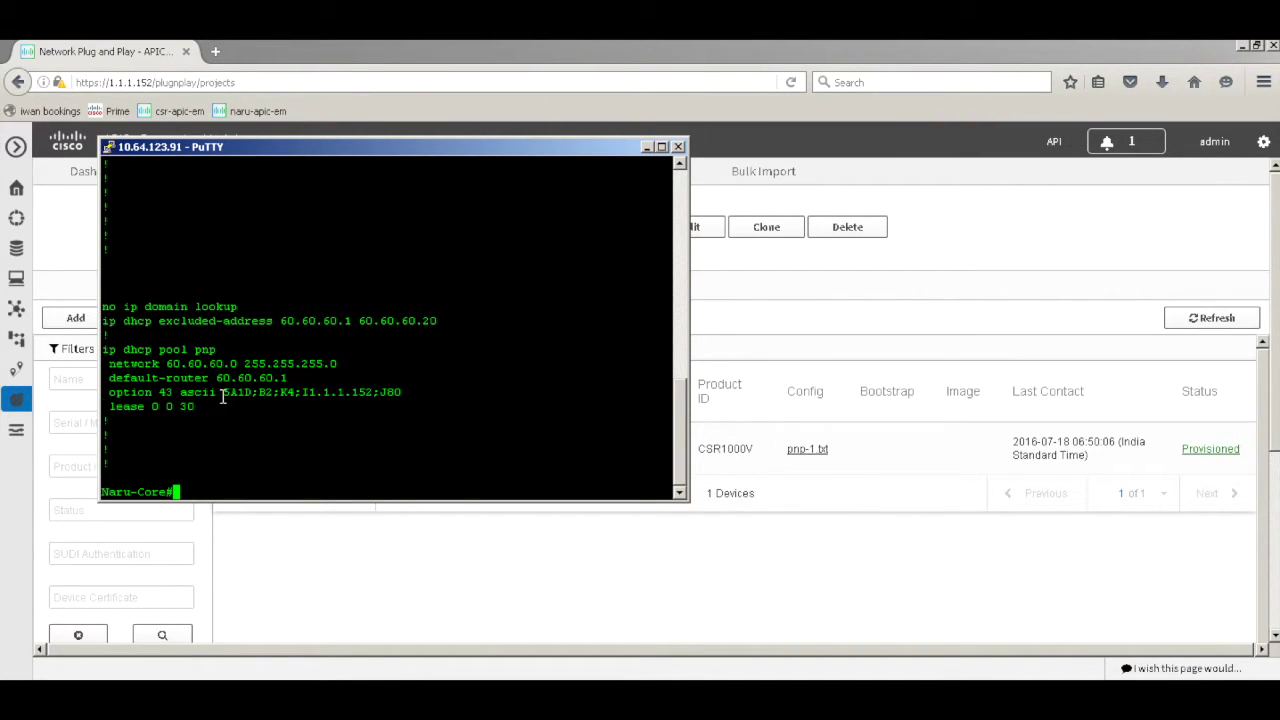
{"action": "left_click_drag", "start_coordinate": [222, 394], "coordinate": [414, 414]}
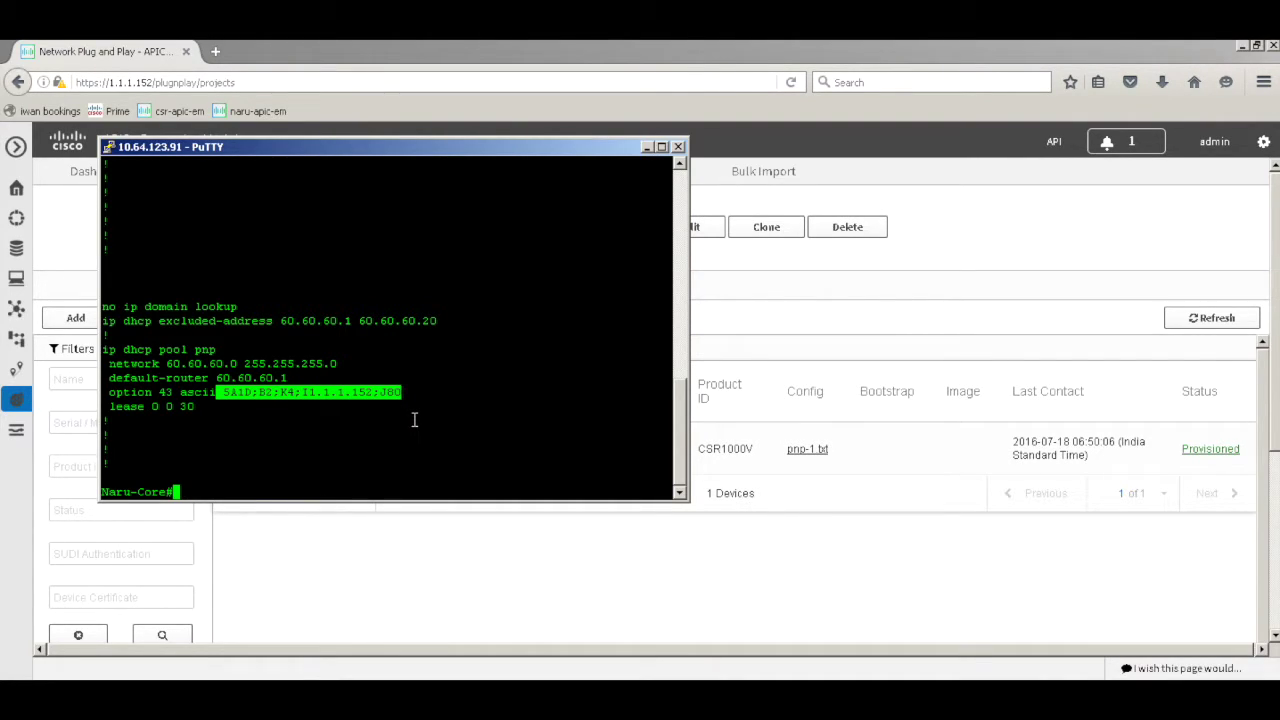
{"action": "left_click", "coordinate": [390, 426]}
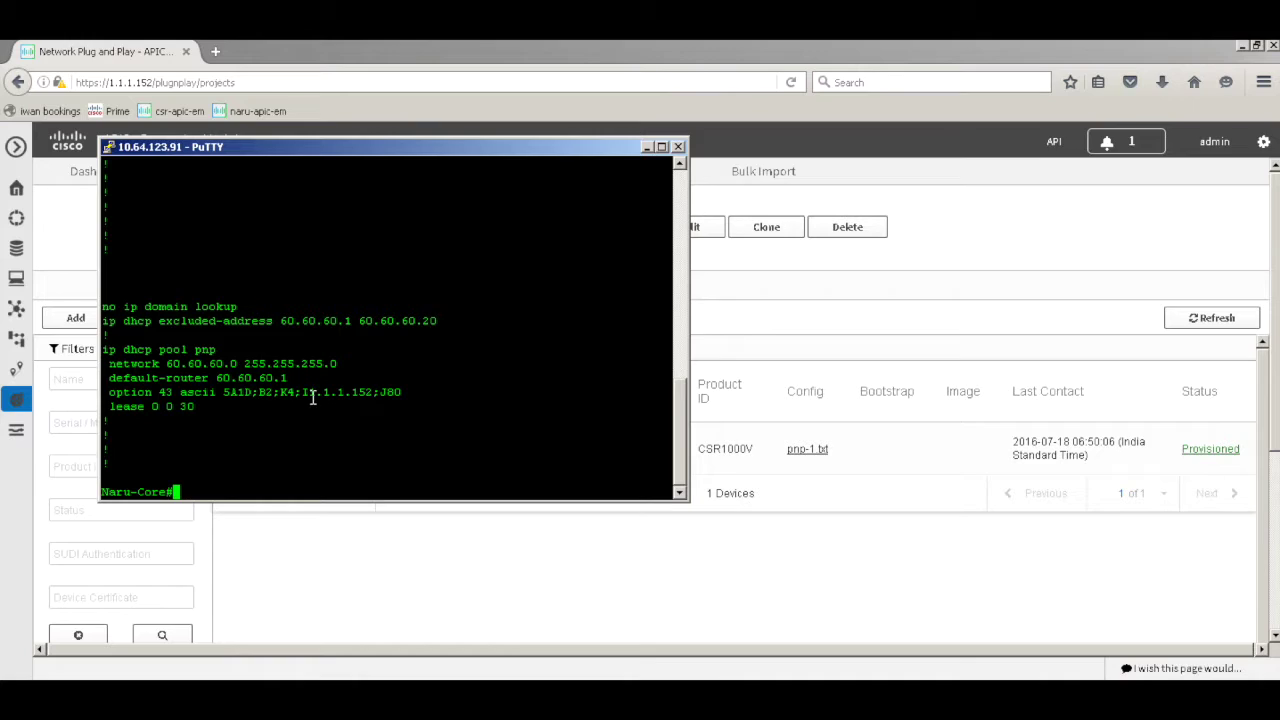
{"action": "left_click_drag", "start_coordinate": [311, 393], "coordinate": [368, 391]}
Highlight parts of the value 5A1D;B2;K4;I1.1.1.152;J80 again, then return to APIC-EM
{"action": "left_click_drag", "start_coordinate": [225, 392], "coordinate": [408, 393]}
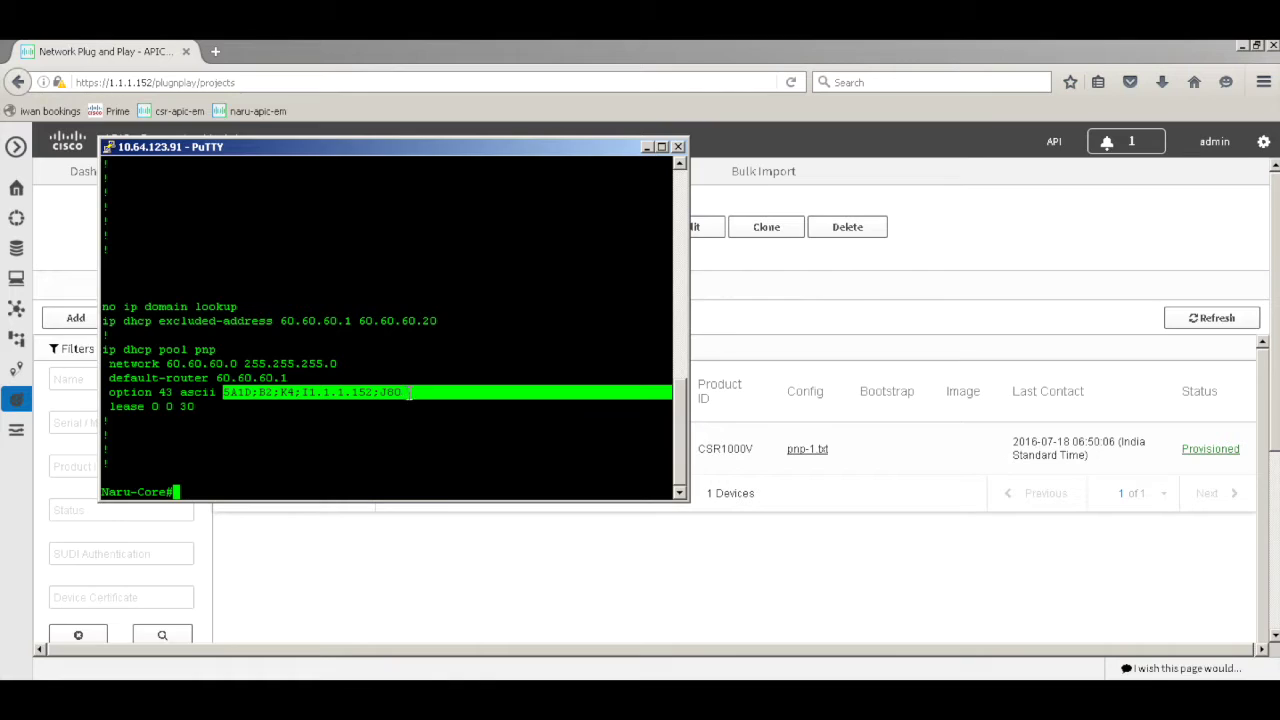
{"action": "left_click", "coordinate": [360, 434]}
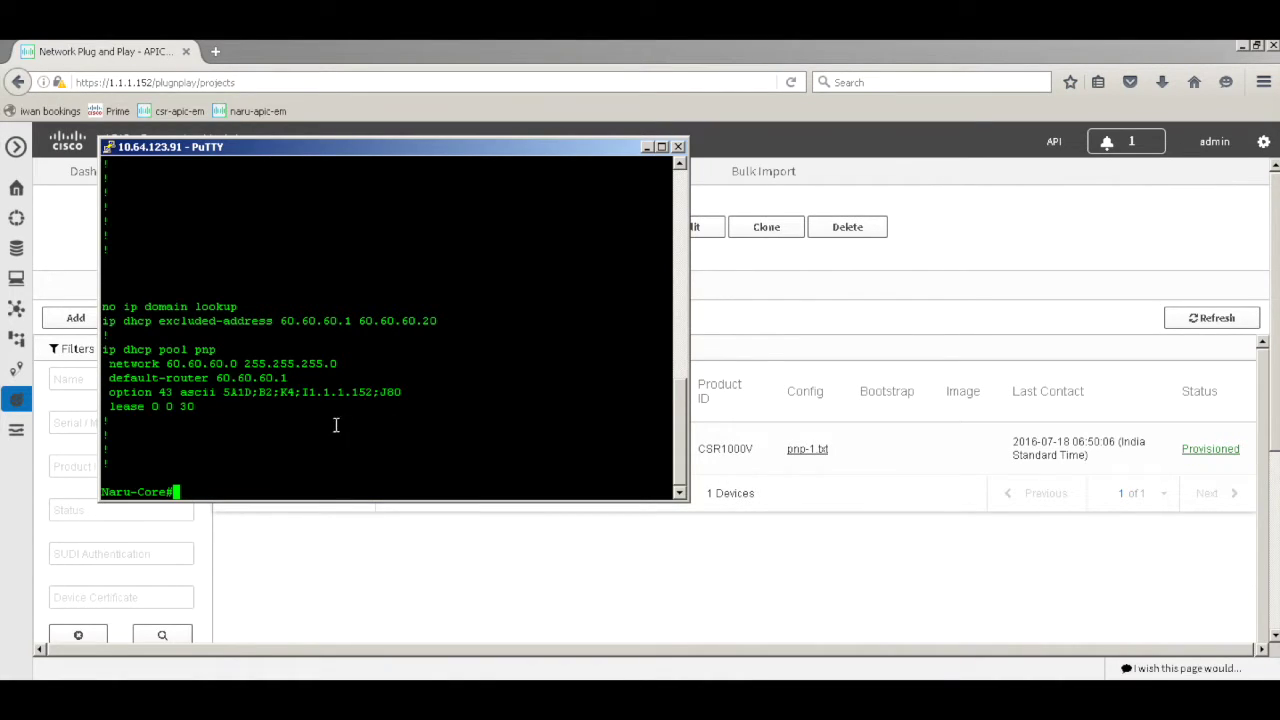
{"action": "left_click_drag", "start_coordinate": [306, 392], "coordinate": [372, 395]}
{"action": "left_click", "coordinate": [374, 417]}
{"action": "left_click_drag", "start_coordinate": [110, 393], "coordinate": [403, 394]}
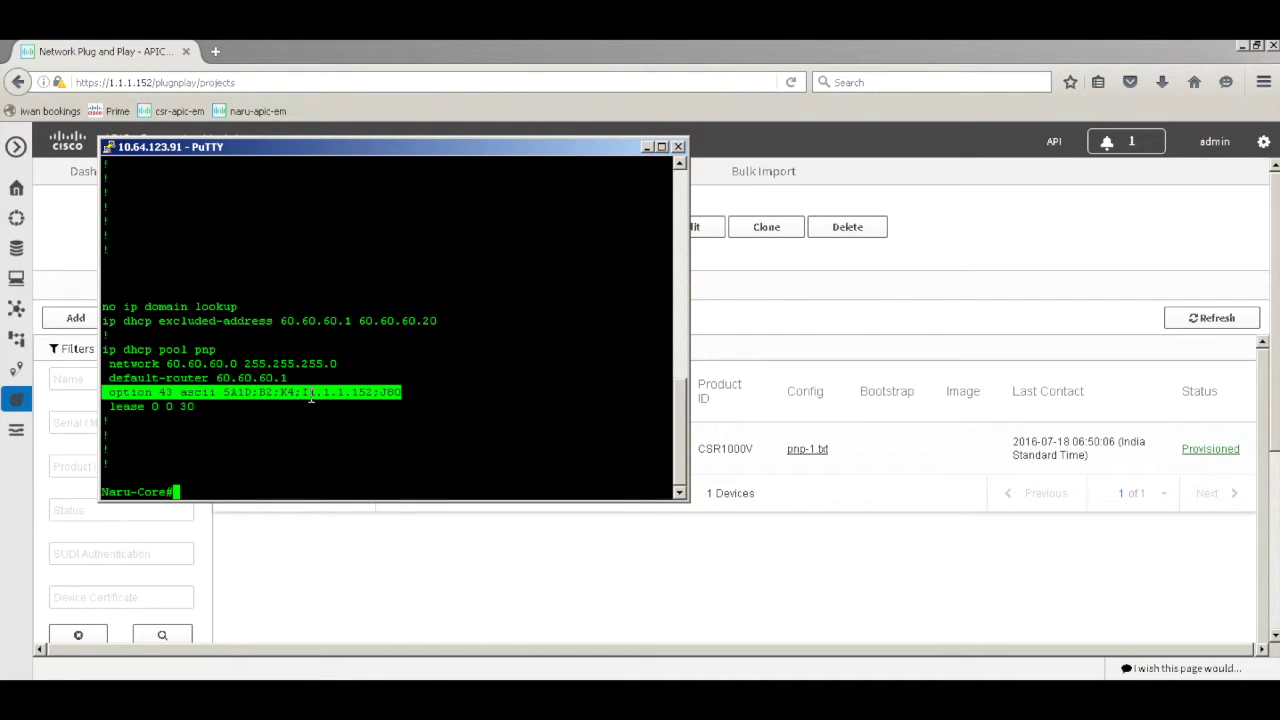
{"action": "left_click", "coordinate": [383, 422]}
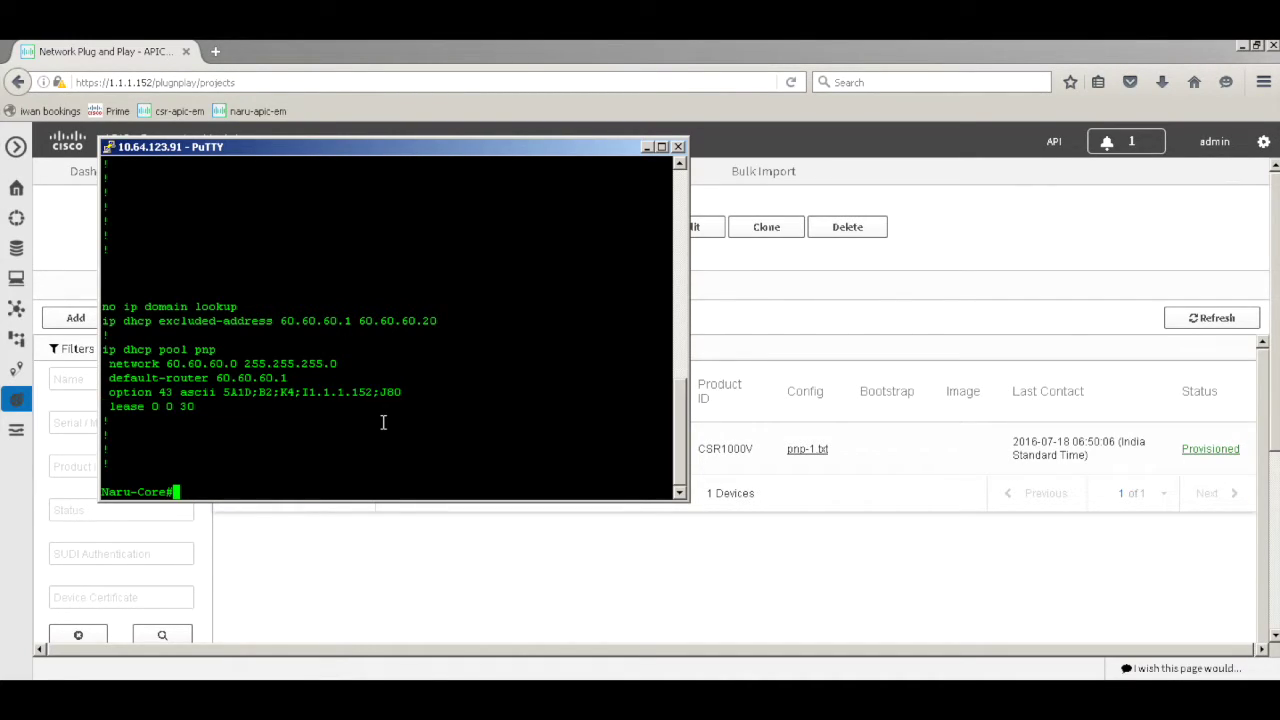
{"action": "left_click", "coordinate": [399, 563]}
Select project br-2, copy the PNP-2 serial from PNP.txt, and open Add Device
{"action": "left_click", "coordinate": [558, 232]}
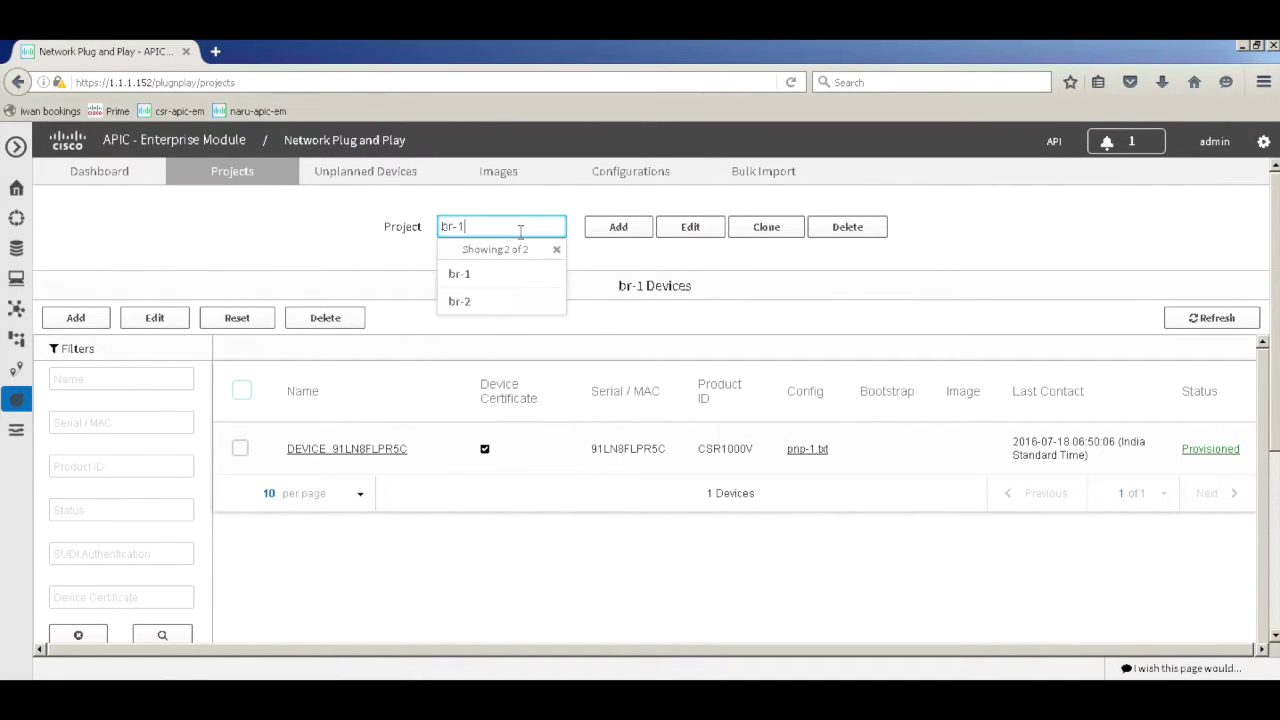
{"action": "left_click", "coordinate": [510, 301]}
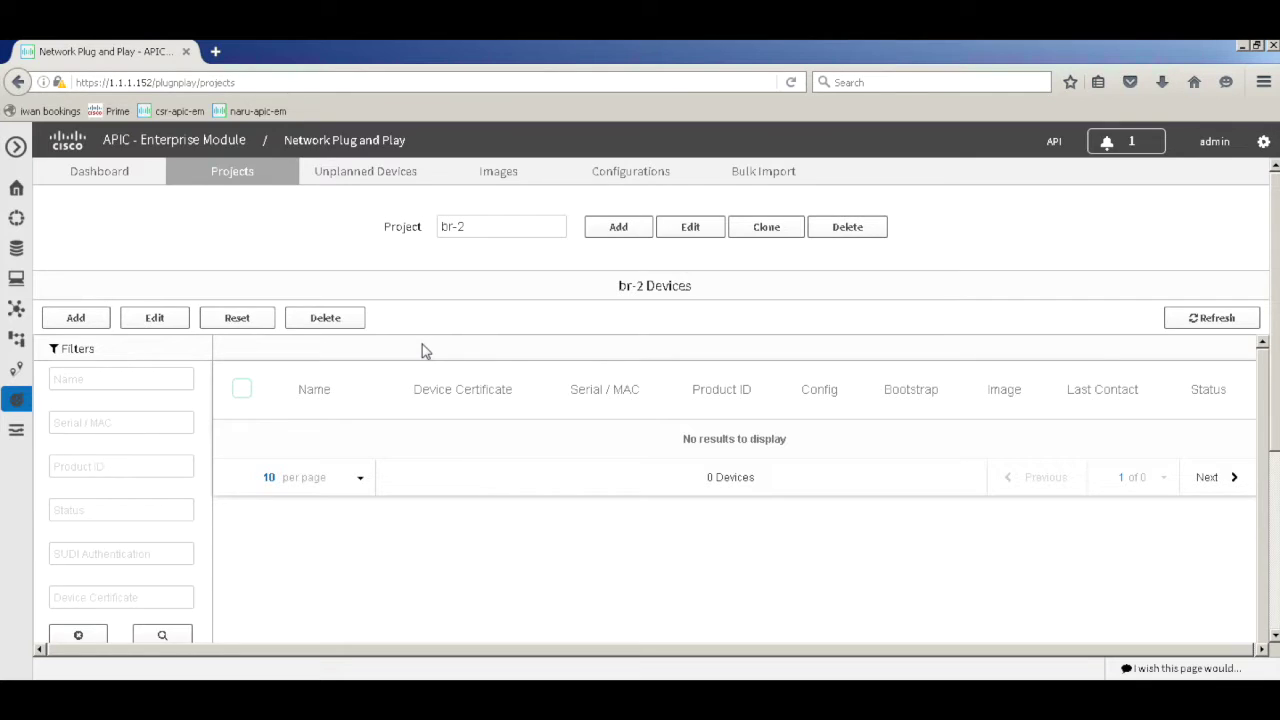
{"action": "left_click", "coordinate": [1086, 686]}
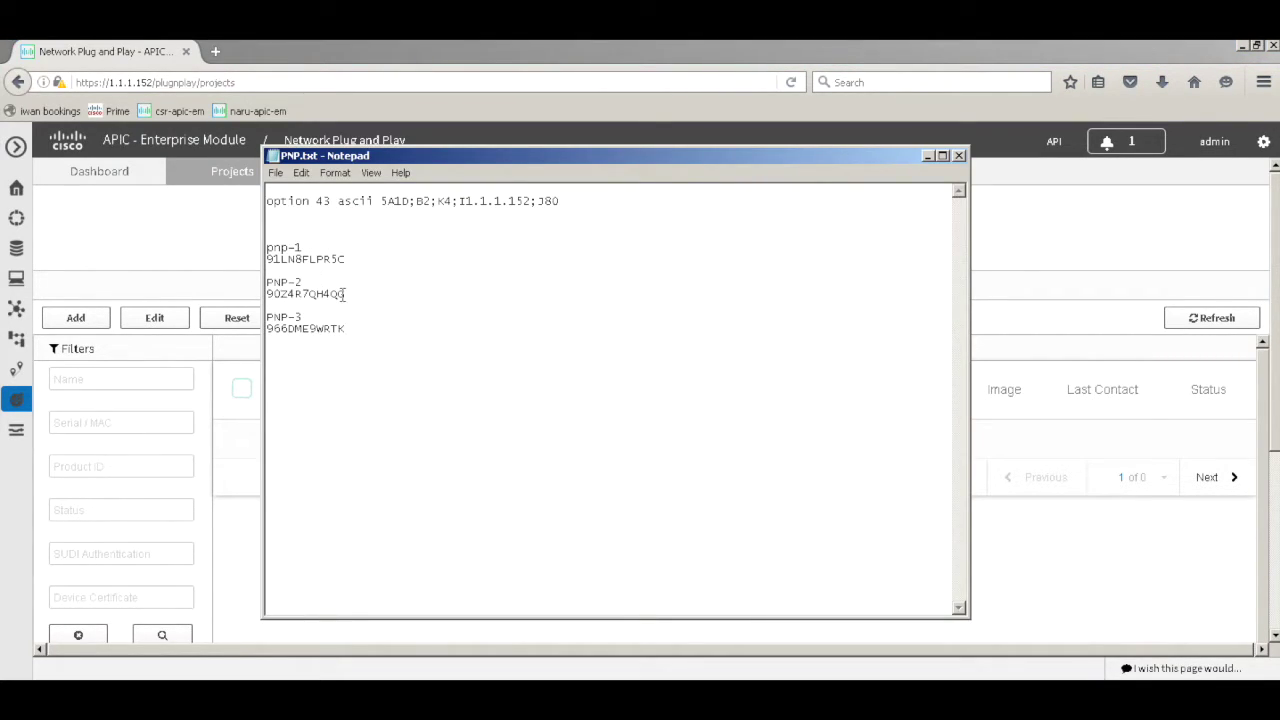
{"action": "double_click", "coordinate": [344, 294]}
{"action": "key", "text": "ctrl+c"}
{"action": "left_click", "coordinate": [186, 268]}
{"action": "left_click", "coordinate": [75, 320]}
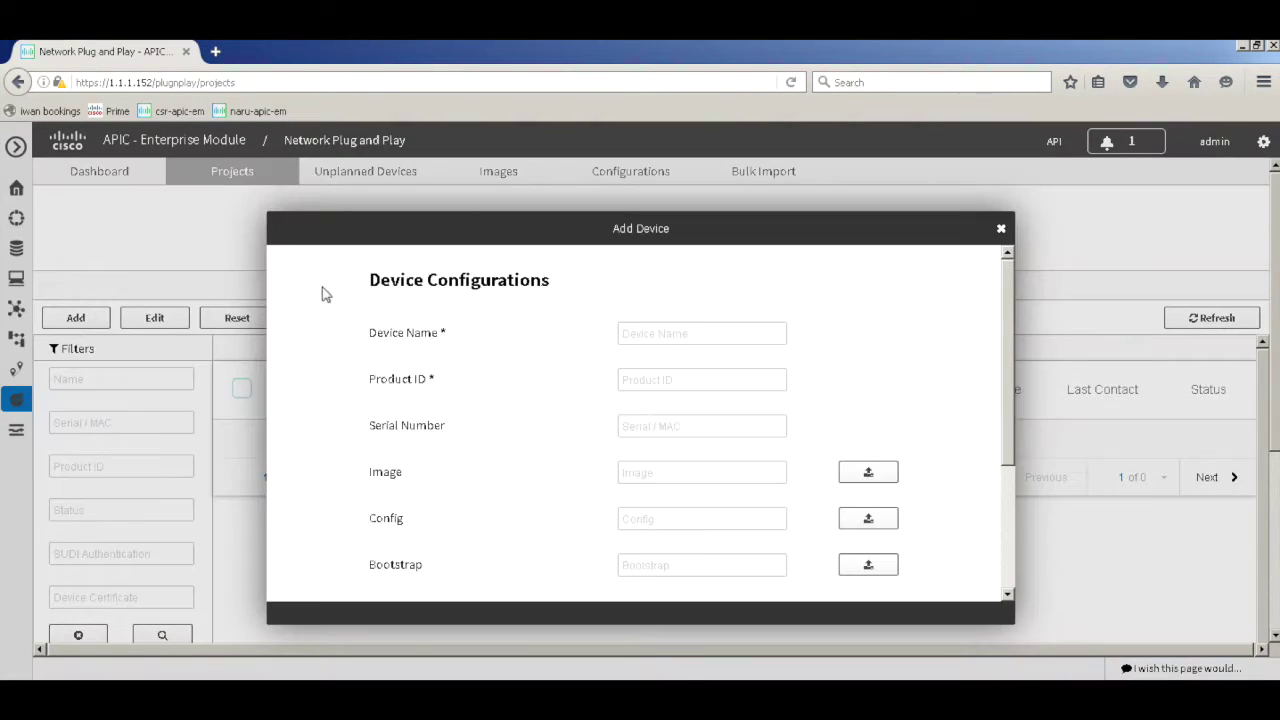
Enter device name RTR-2, product ID CSR1000V, and paste the PNP-2 serial
{"action": "left_click", "coordinate": [649, 338]}
{"action": "type", "text": "R"}
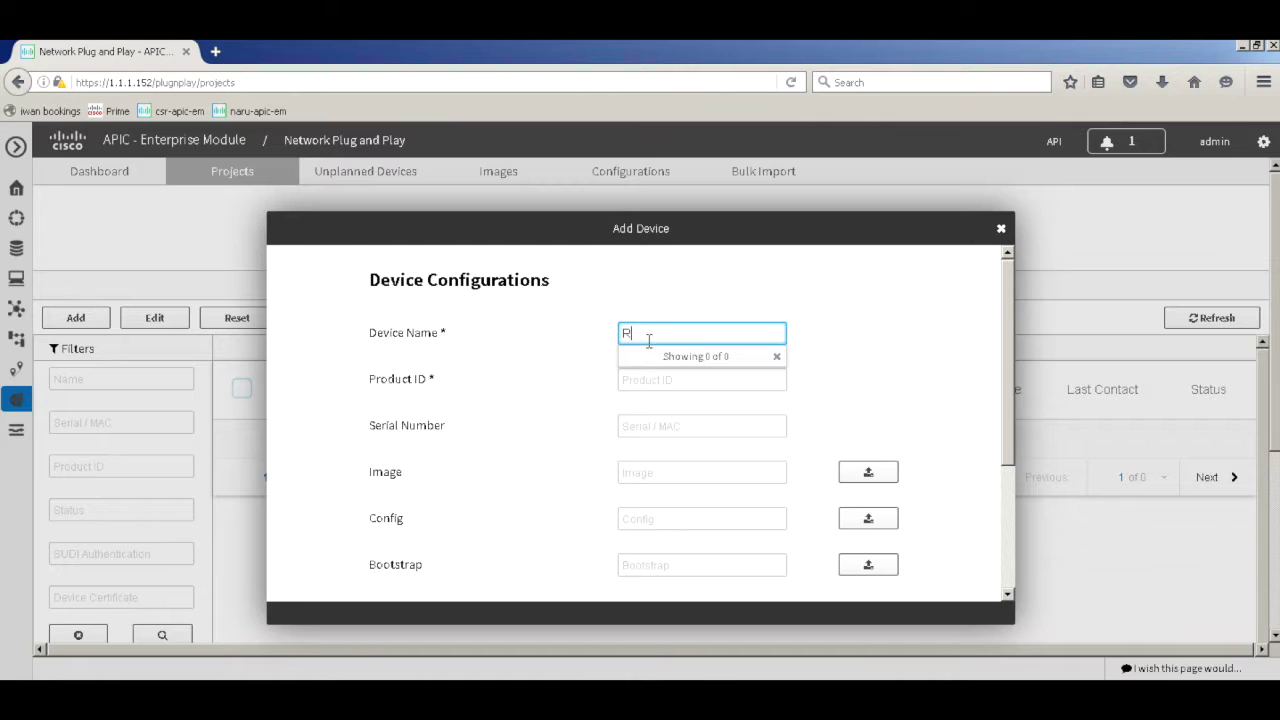
{"action": "type", "text": "TP-2"}
{"action": "left_click", "coordinate": [670, 378]}
{"action": "type", "text": "CSR"}
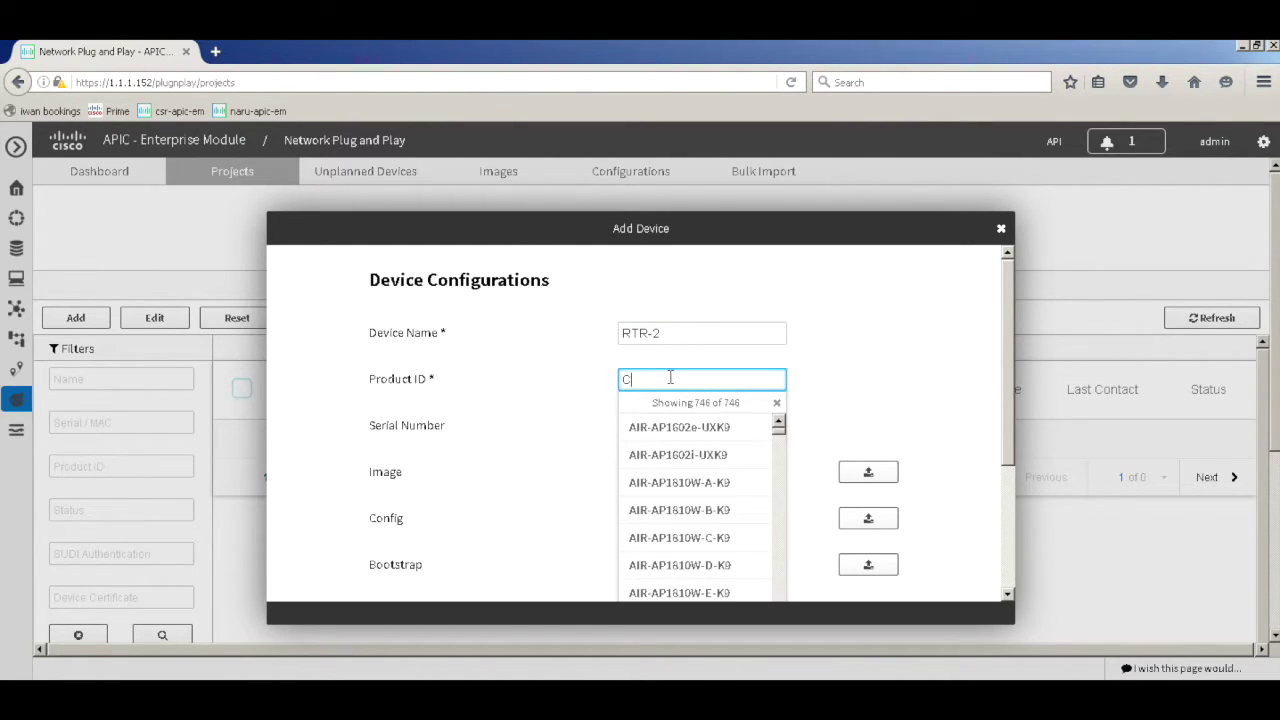
{"action": "left_click", "coordinate": [675, 427]}
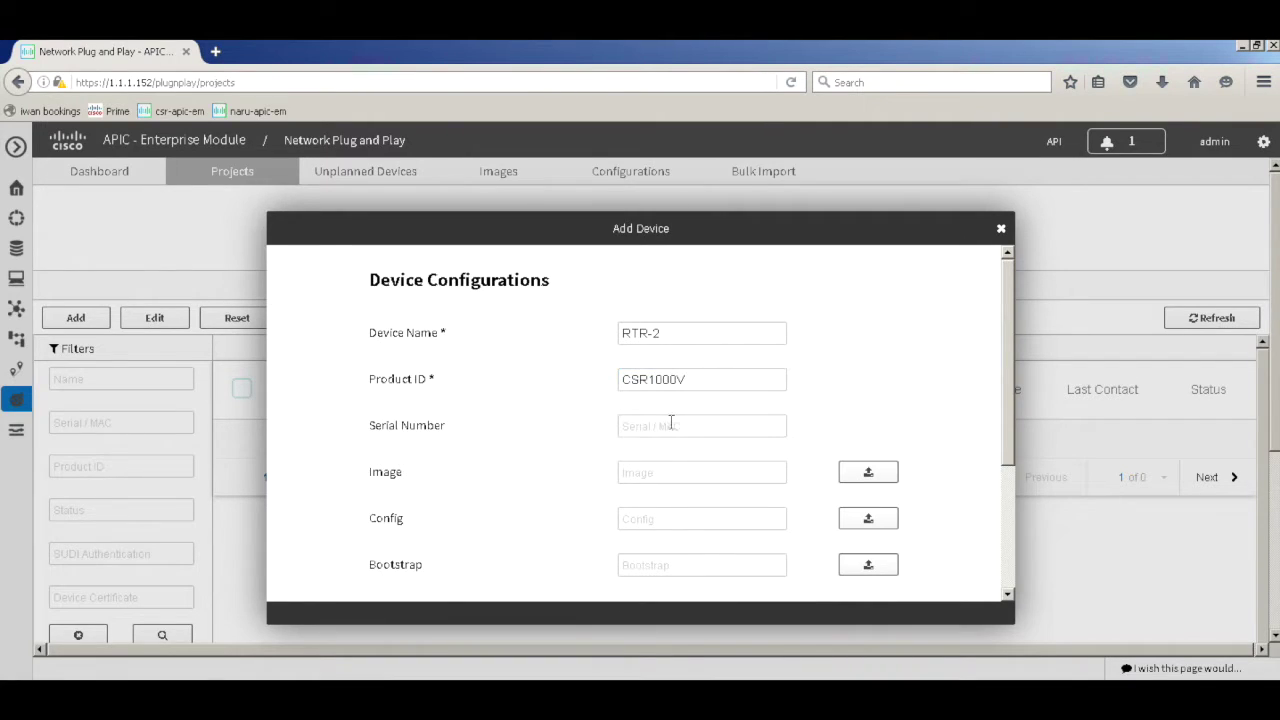
{"action": "left_click", "coordinate": [662, 425]}
{"action": "key", "text": "ctrl+v"}
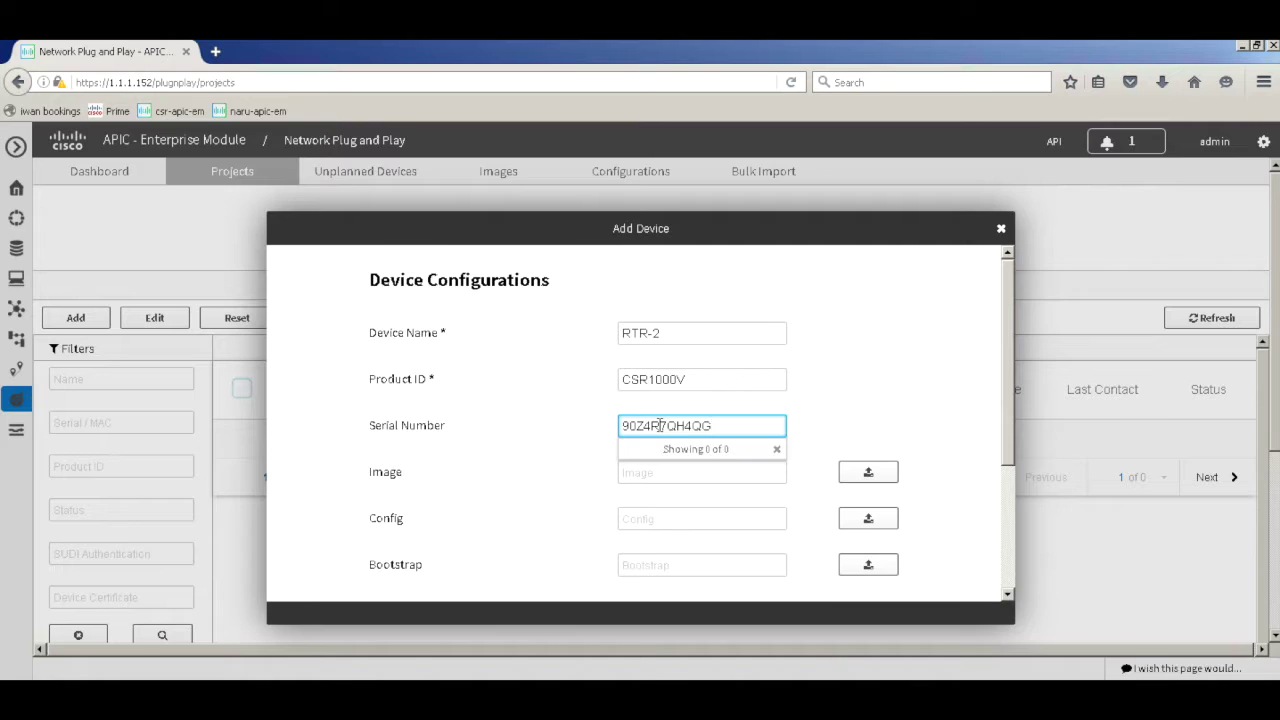
{"action": "left_click", "coordinate": [838, 430]}
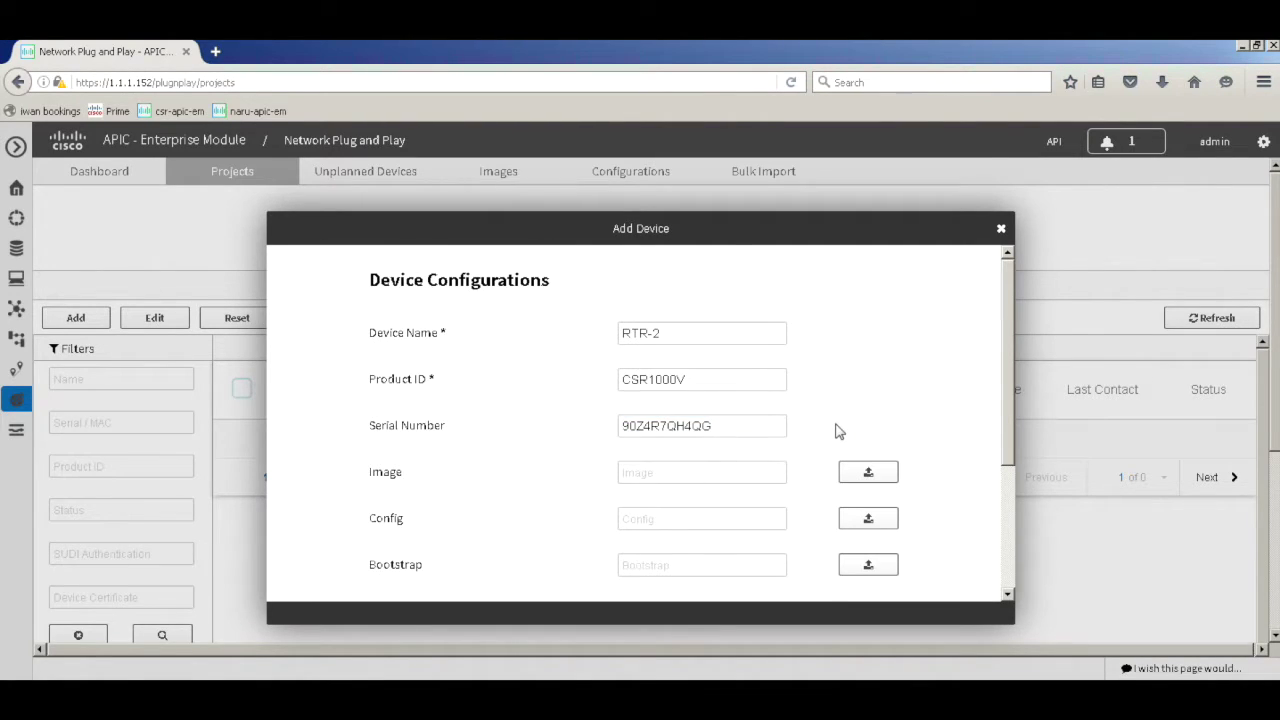
Leave the image unset, upload pnp-2.txt as the config, and add the device to br-2
{"action": "left_click", "coordinate": [703, 470]}
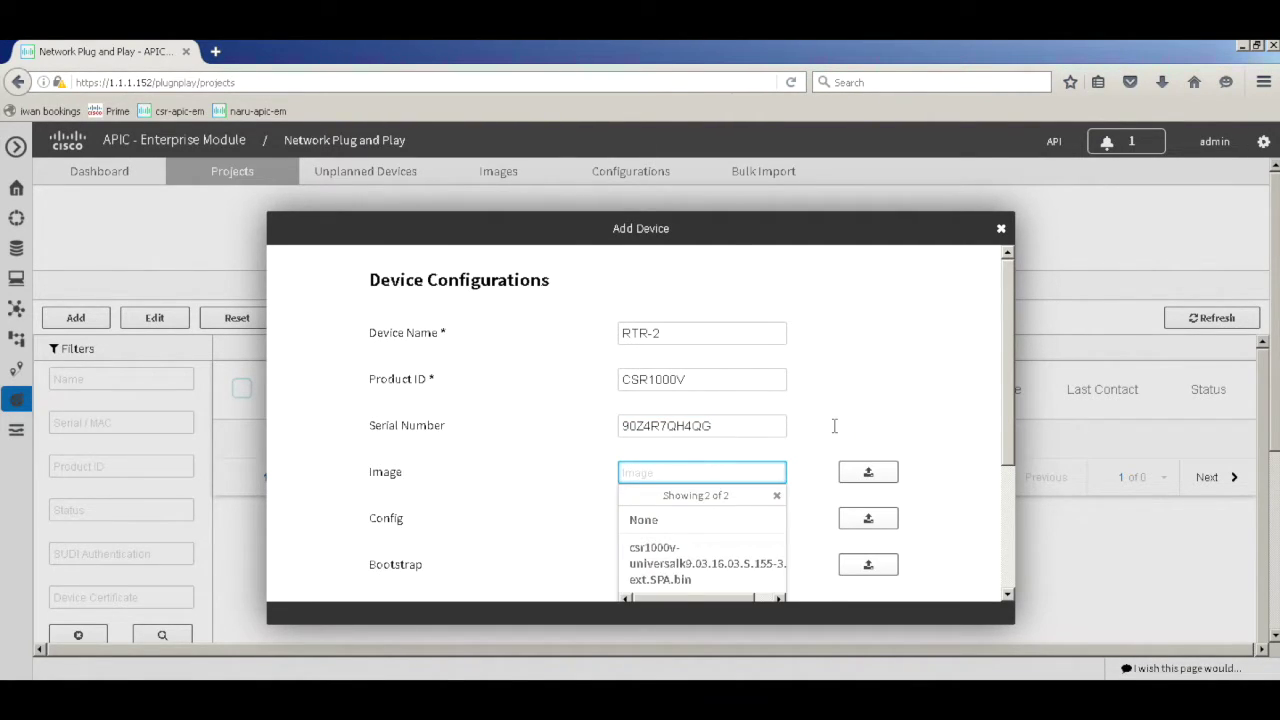
{"action": "left_click", "coordinate": [838, 430]}
{"action": "left_click", "coordinate": [698, 516]}
{"action": "scroll", "coordinate": [697, 514], "scroll_direction": "down", "scroll_amount": 1}
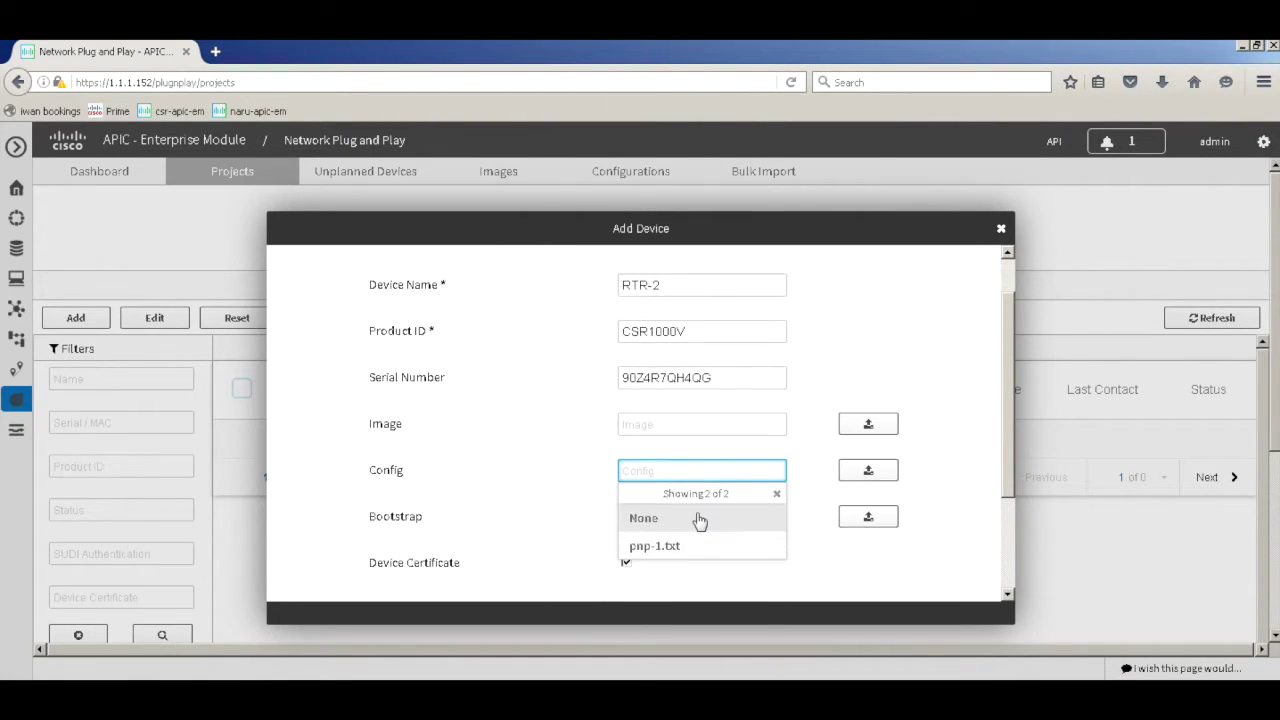
{"action": "left_click", "coordinate": [867, 472]}
{"action": "scroll", "coordinate": [1112, 430], "scroll_direction": "down", "scroll_amount": 3}
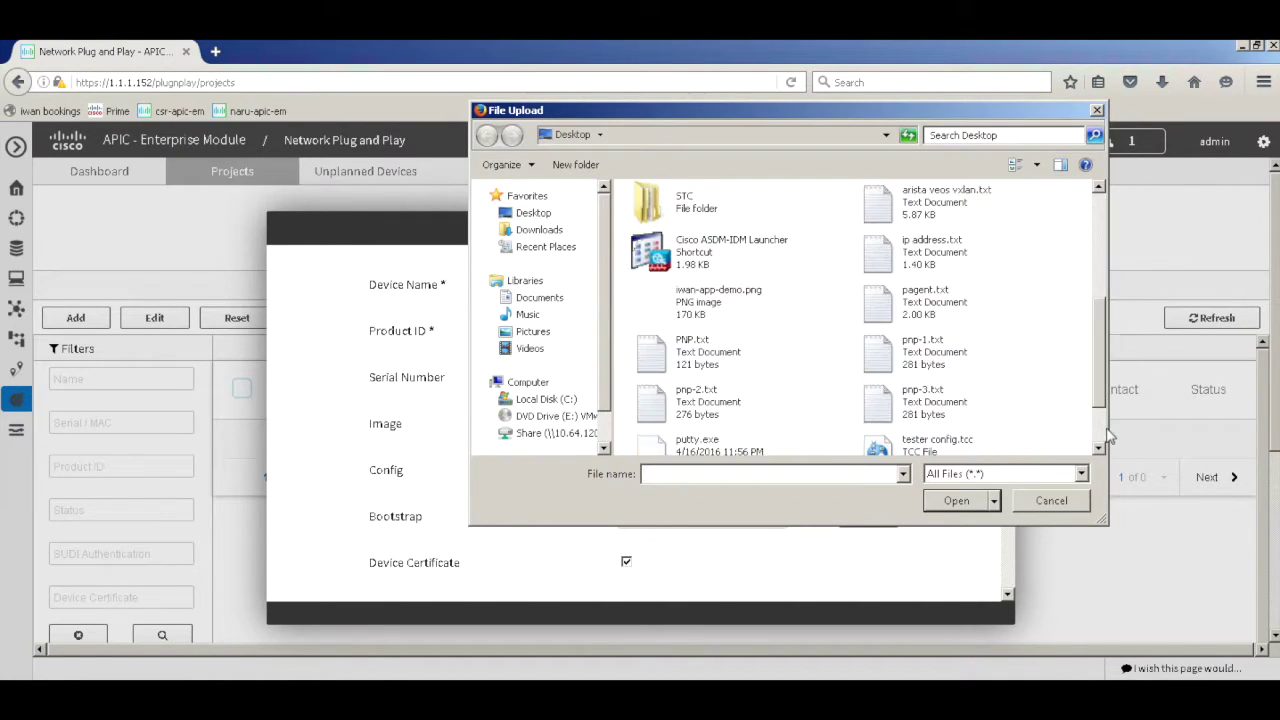
{"action": "left_click", "coordinate": [694, 400]}
{"action": "left_click", "coordinate": [956, 500]}
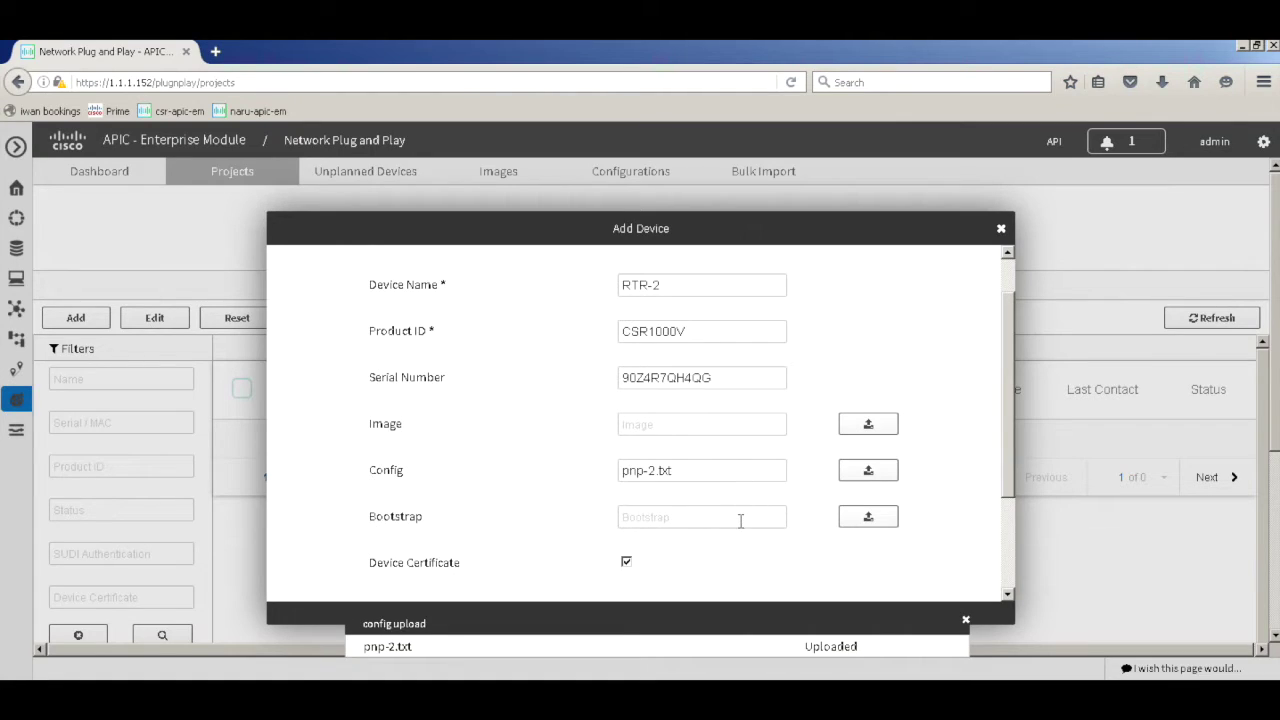
{"action": "scroll", "coordinate": [740, 520], "scroll_direction": "down", "scroll_amount": 3}
{"action": "left_click", "coordinate": [866, 586]}
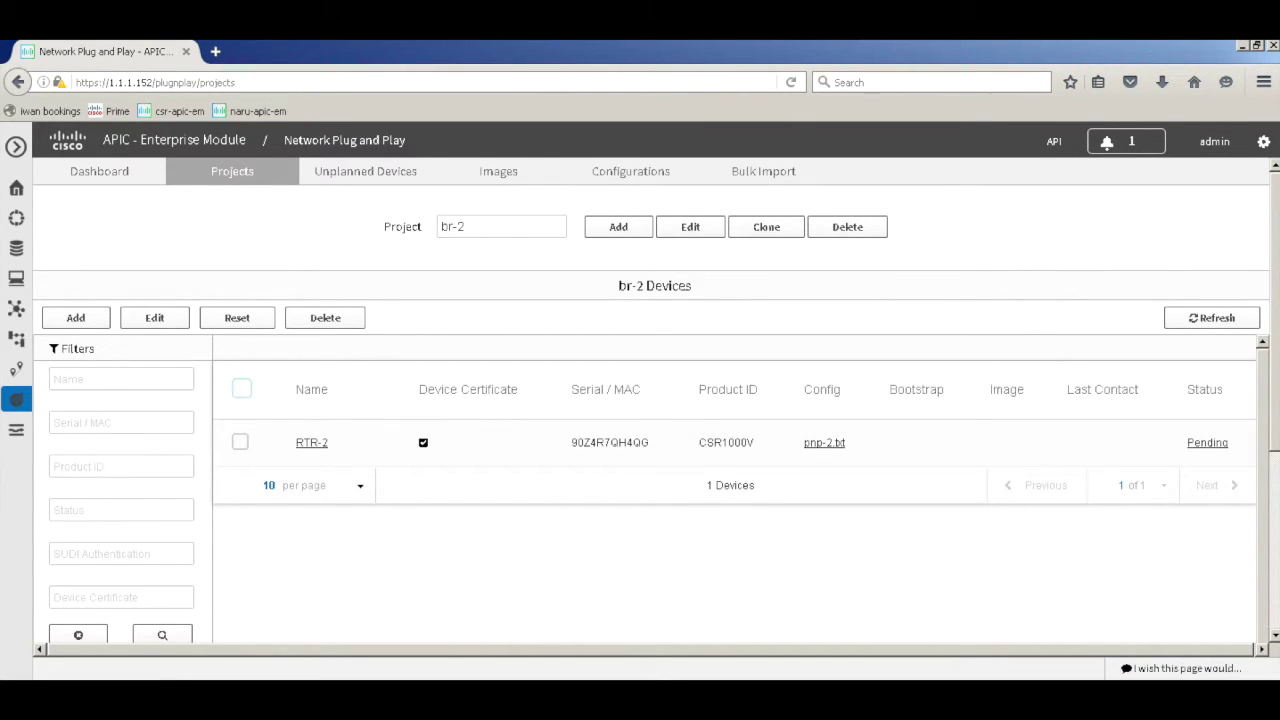
In the router console, enter privileged mode and erase the saved configuration with 'wr erase'
{"action": "key", "text": "alt+Tab"}
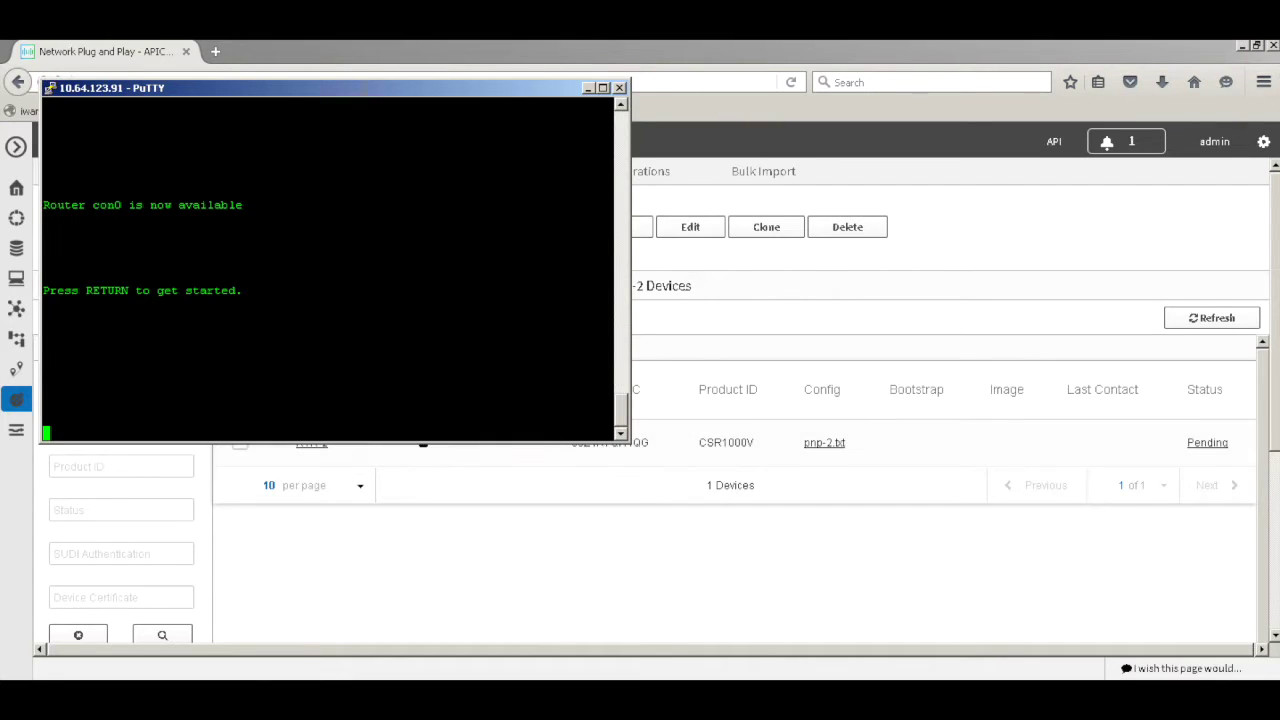
{"action": "left_click_drag", "start_coordinate": [365, 84], "coordinate": [533, 110]}
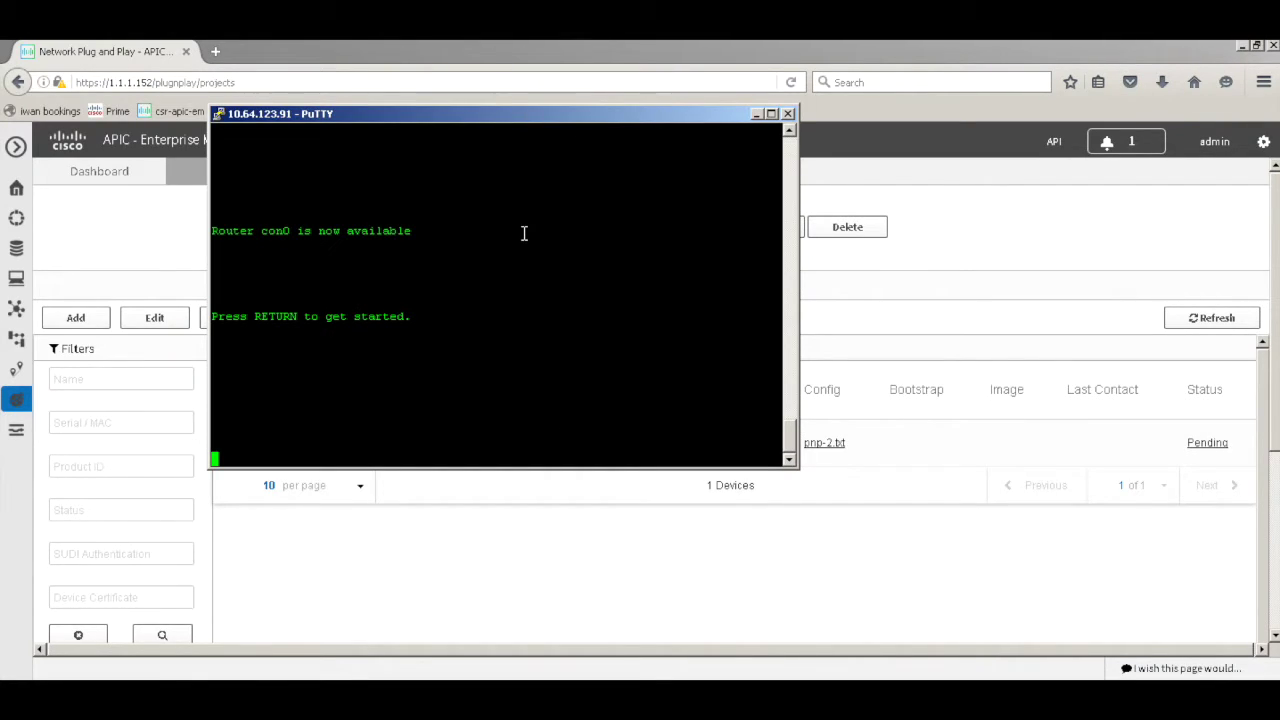
{"action": "key", "text": "Return"}
{"action": "key", "text": "Return"}
{"action": "key", "text": "Return"}
{"action": "key", "text": "Return"}
{"action": "key", "text": "Return"}
{"action": "key", "text": "Return"}
{"action": "key", "text": "Return"}
{"action": "key", "text": "Return"}
{"action": "type", "text": "en"}
{"action": "key", "text": "Return"}
{"action": "key", "text": "Return"}
{"action": "key", "text": "Return"}
{"action": "type", "text": "wr er"}
{"action": "key", "text": "Tab"}
{"action": "key", "text": "Return"}
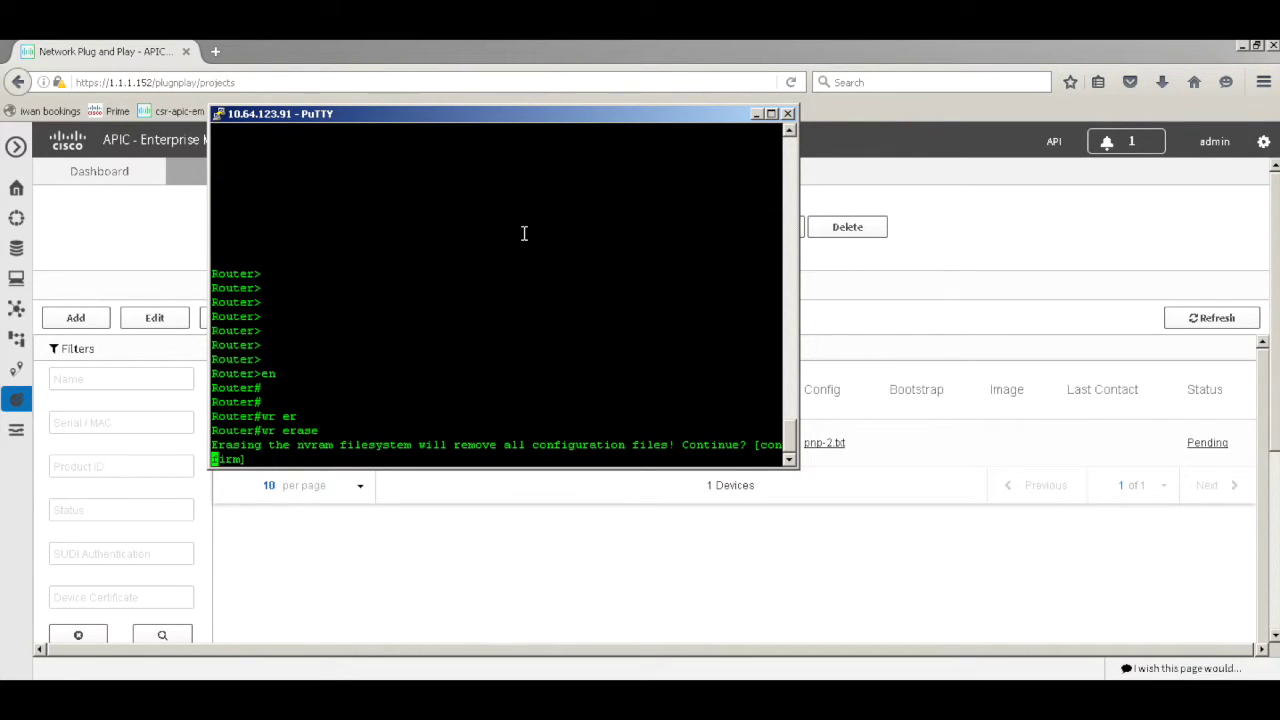
{"action": "key", "text": "Return"}
{"action": "key", "text": "Return"}
{"action": "key", "text": "Return"}
{"action": "key", "text": "Return"}
{"action": "key", "text": "Return"}
{"action": "key", "text": "Return"}
{"action": "key", "text": "Return"}
Reload the router and confirm the reload
{"action": "type", "text": "relo"}
{"action": "key", "text": "Tab"}
{"action": "key", "text": "Return"}
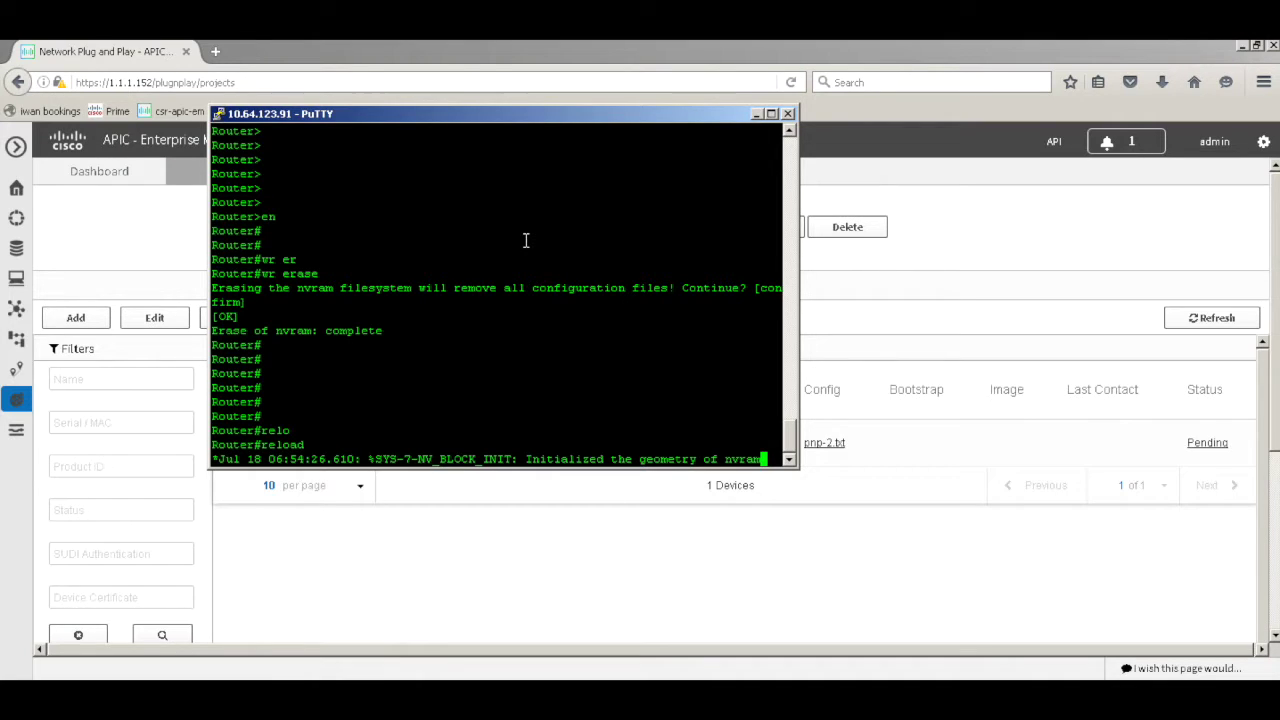
{"action": "key", "text": "Return"}
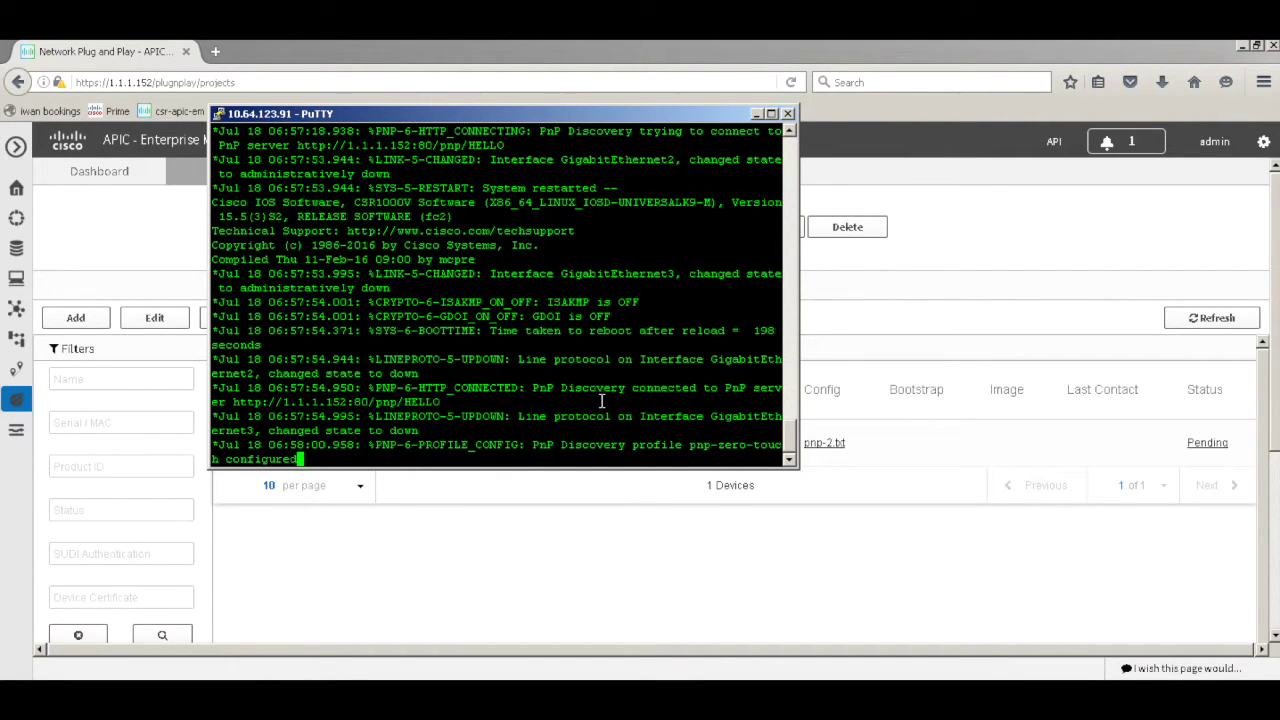
Refresh the APIC-EM page and reselect project br-2 to view its device status
{"action": "left_click", "coordinate": [587, 555]}
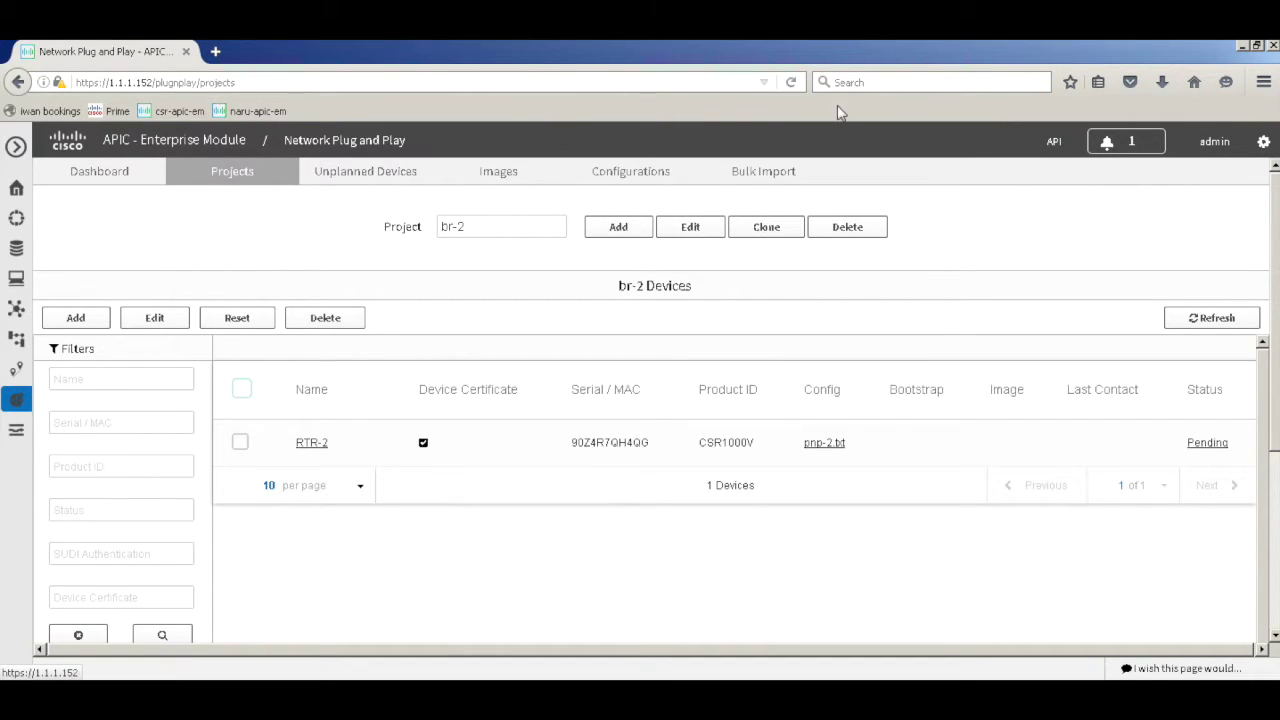
{"action": "left_click", "coordinate": [791, 82]}
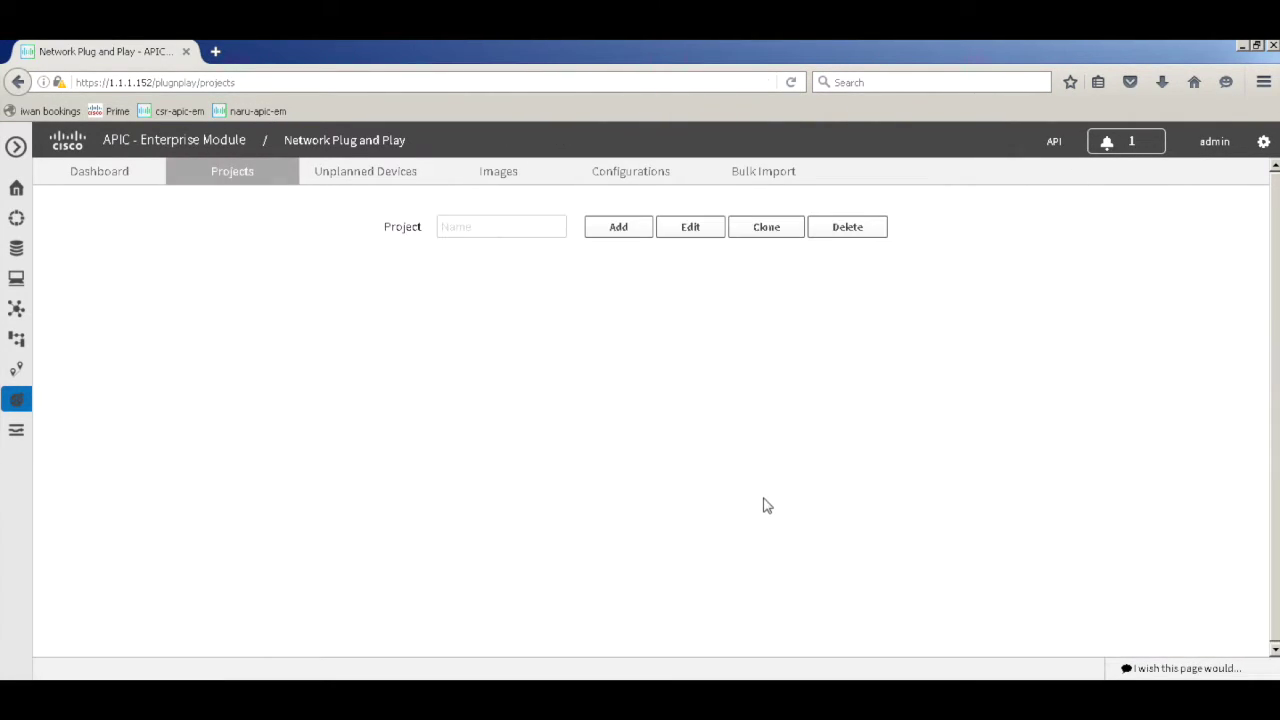
{"action": "left_click", "coordinate": [538, 228]}
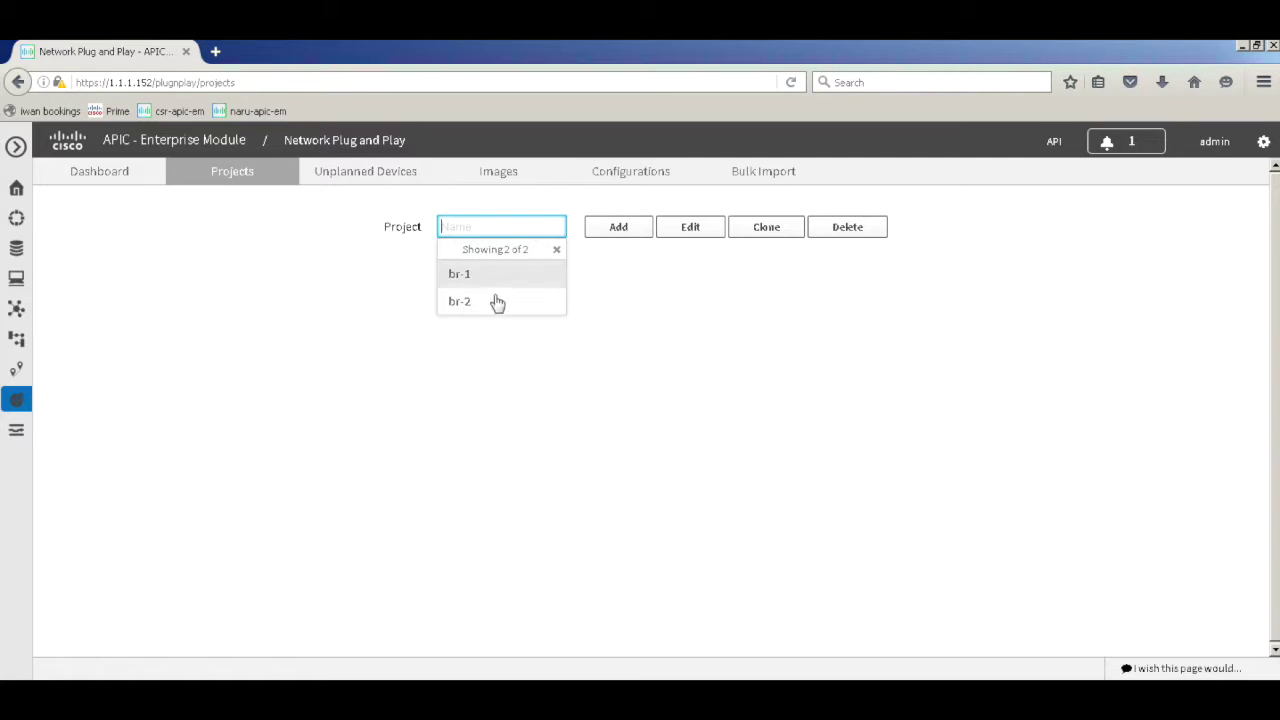
{"action": "left_click", "coordinate": [497, 308]}
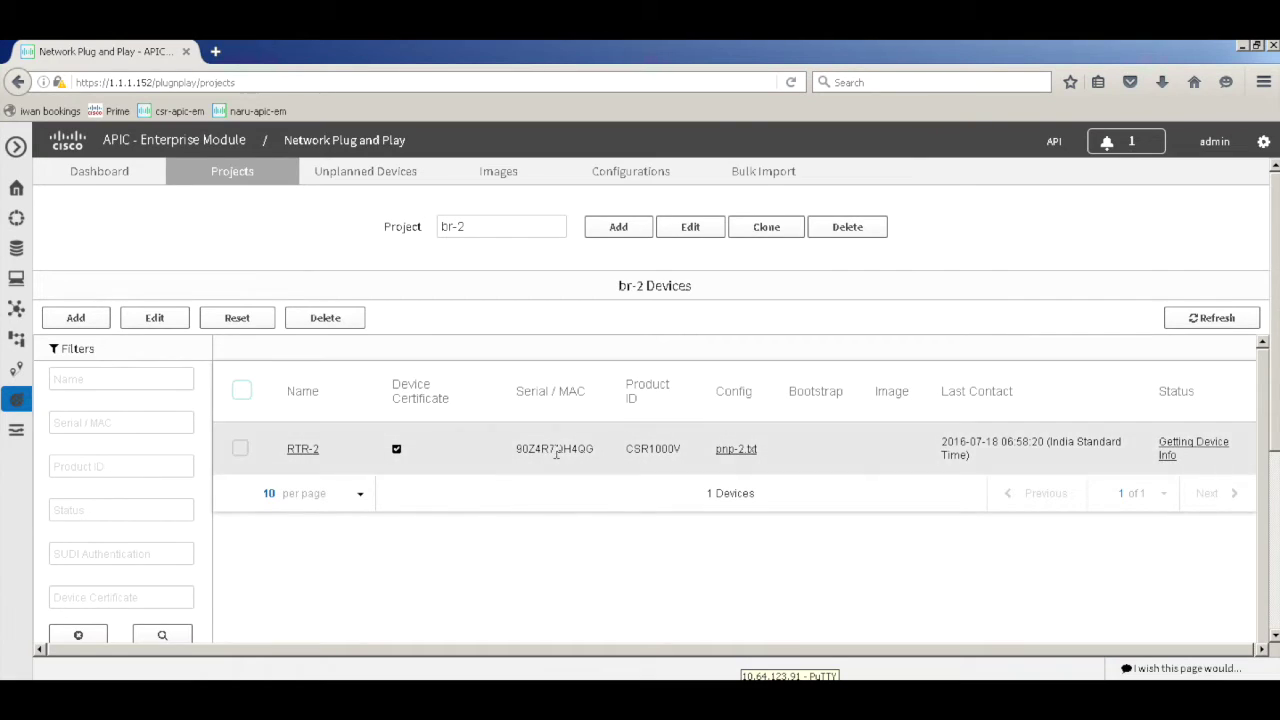
Alternate with the router console, refreshing br-2's device list until RTR-2 shows Waiting for Resource
{"action": "key", "text": "alt+Tab"}
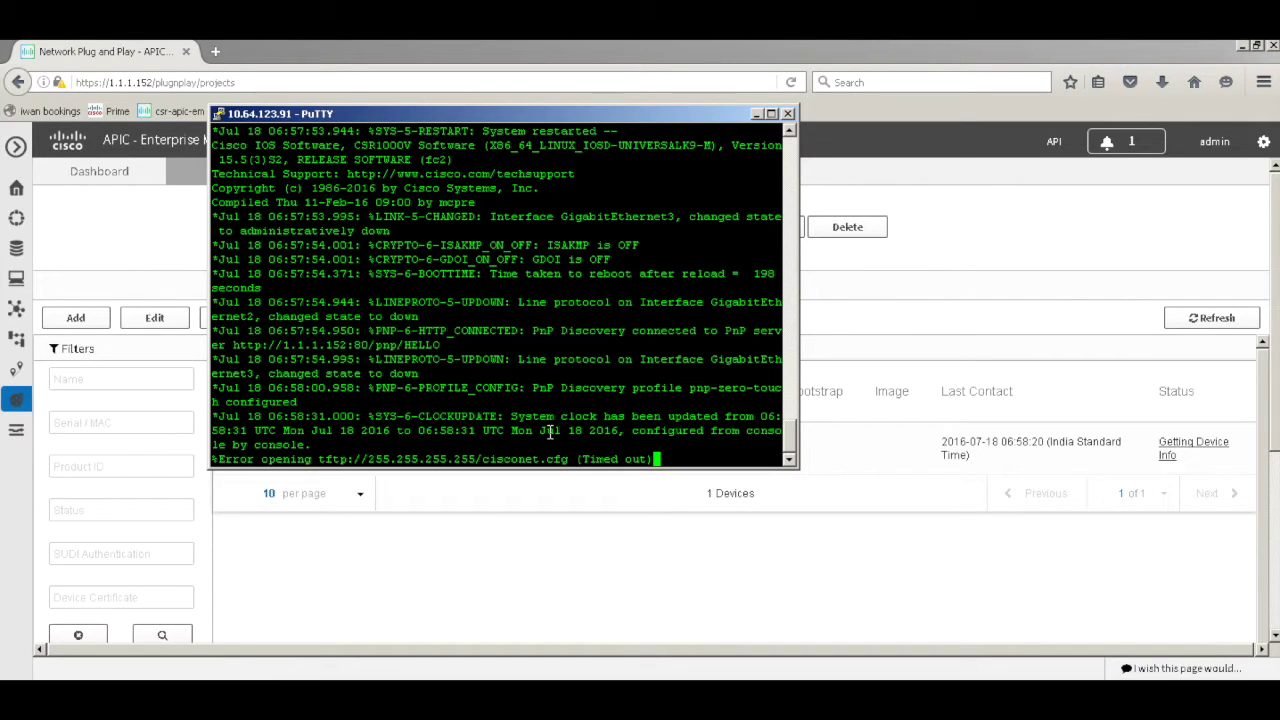
{"action": "left_click", "coordinate": [614, 541]}
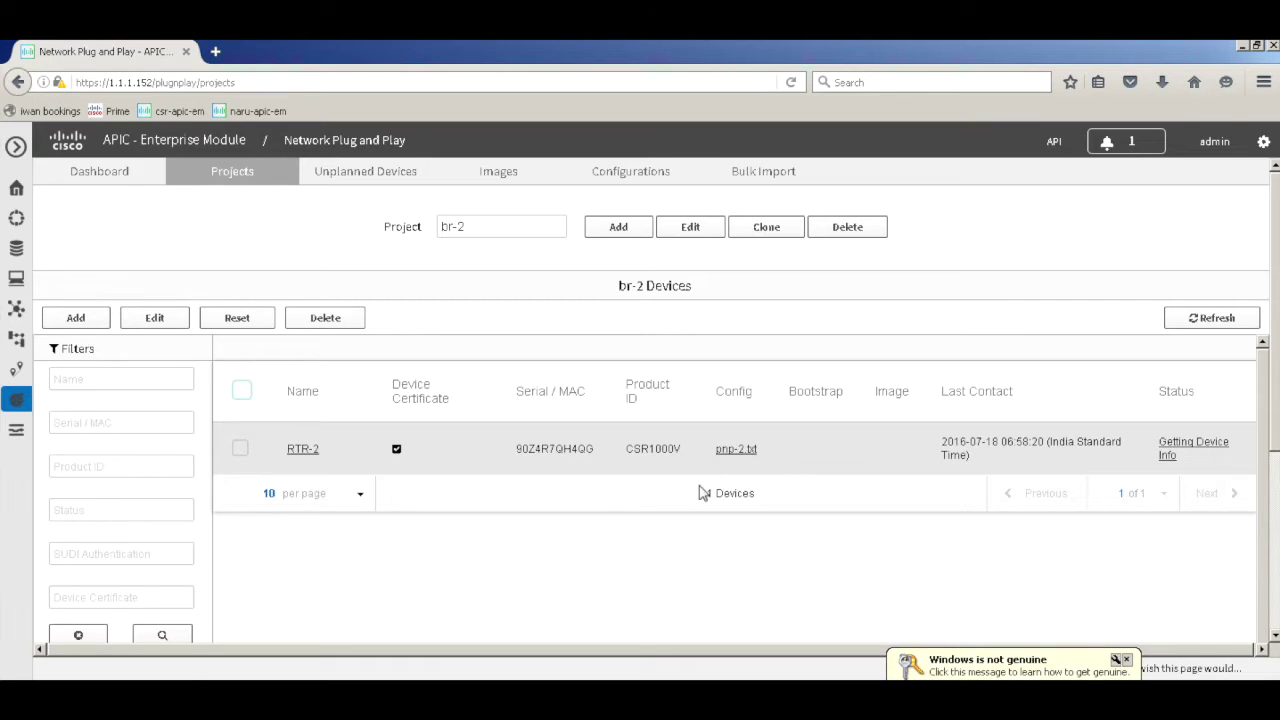
{"action": "key", "text": "alt+Tab"}
{"action": "left_click", "coordinate": [618, 559]}
{"action": "left_click", "coordinate": [1225, 322]}
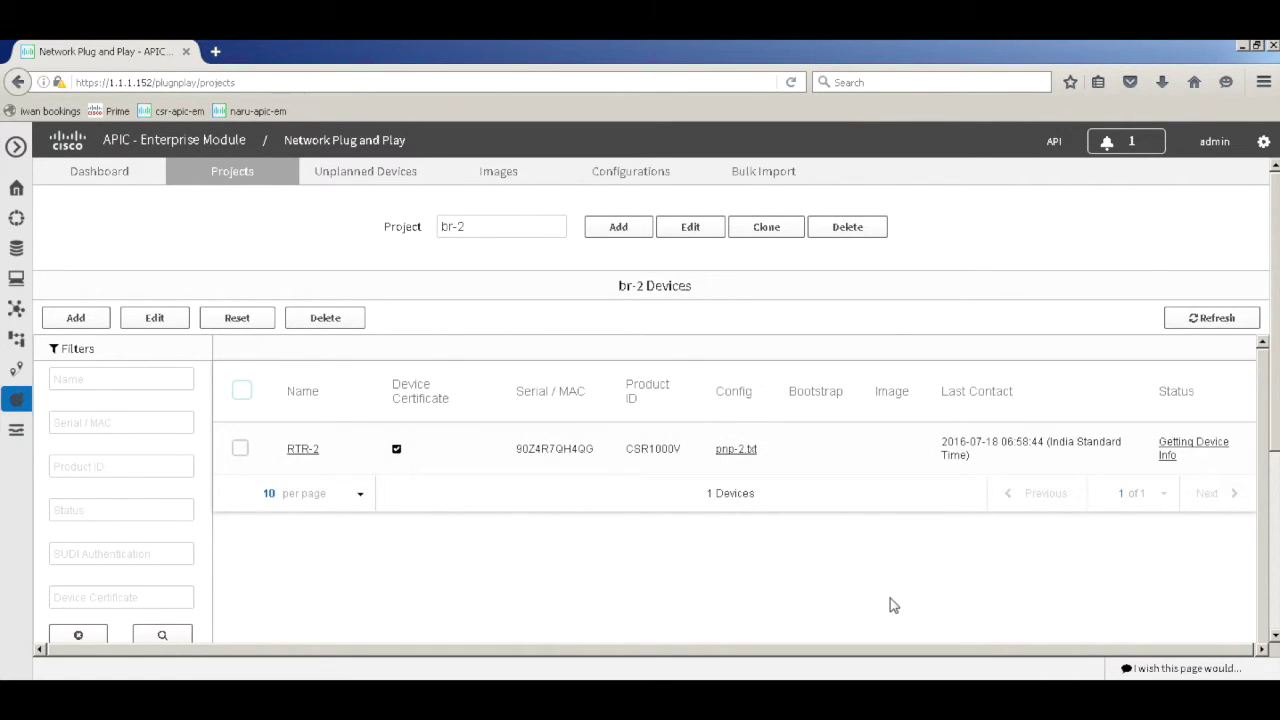
{"action": "key", "text": "alt+Tab"}
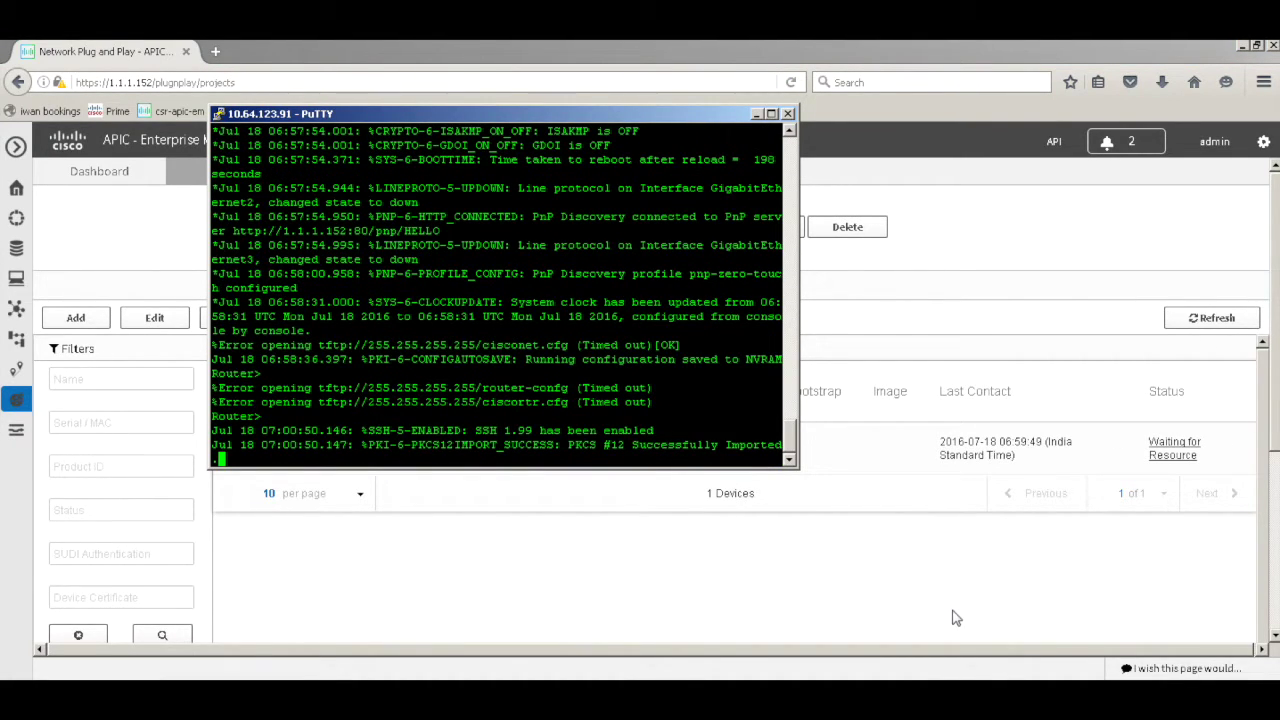
Refresh the br-2 device list, checking the console in between, until RTR-2 reads Provisioned at 07:01:08
{"action": "left_click", "coordinate": [996, 568]}
{"action": "left_click", "coordinate": [1215, 320]}
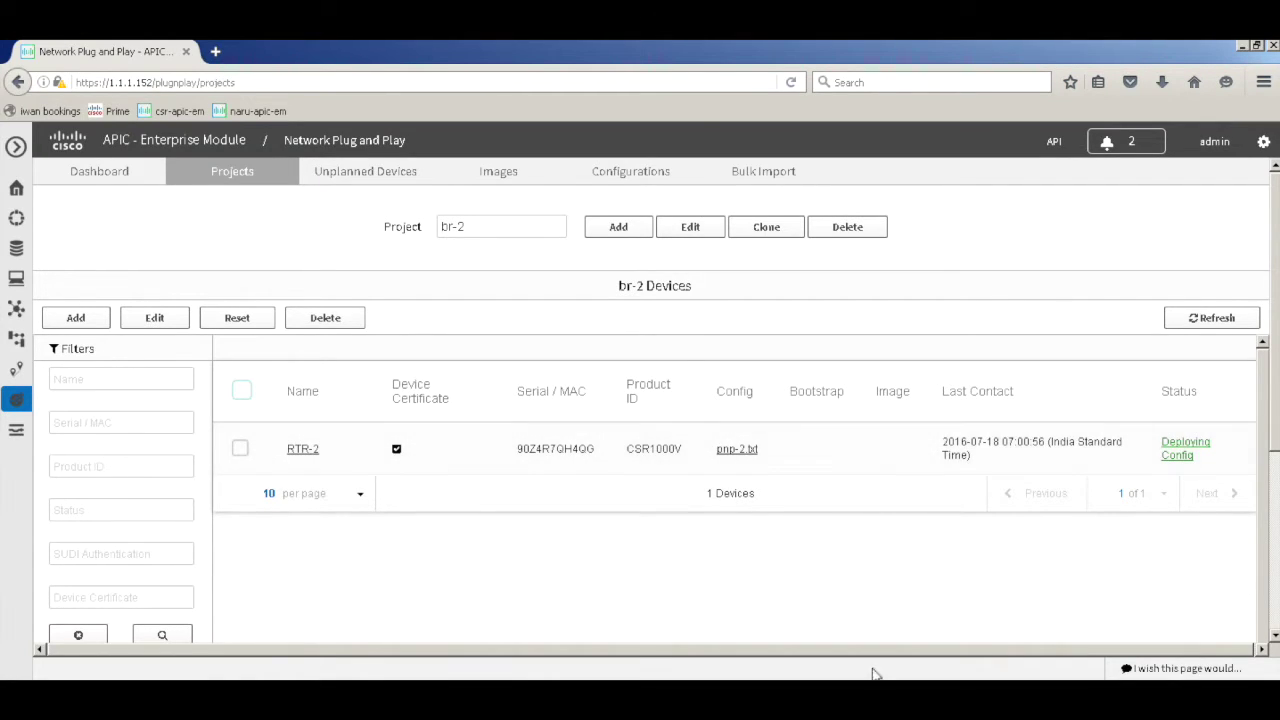
{"action": "key", "text": "alt+Tab"}
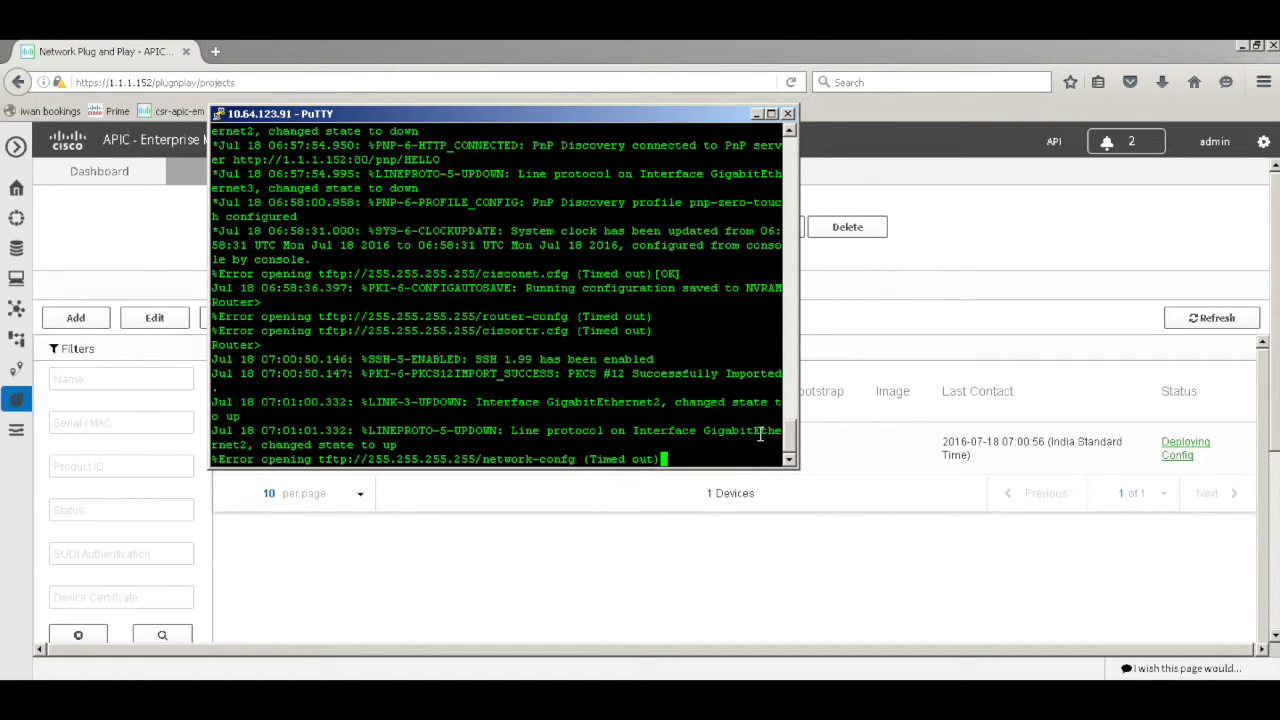
{"action": "left_click", "coordinate": [957, 580]}
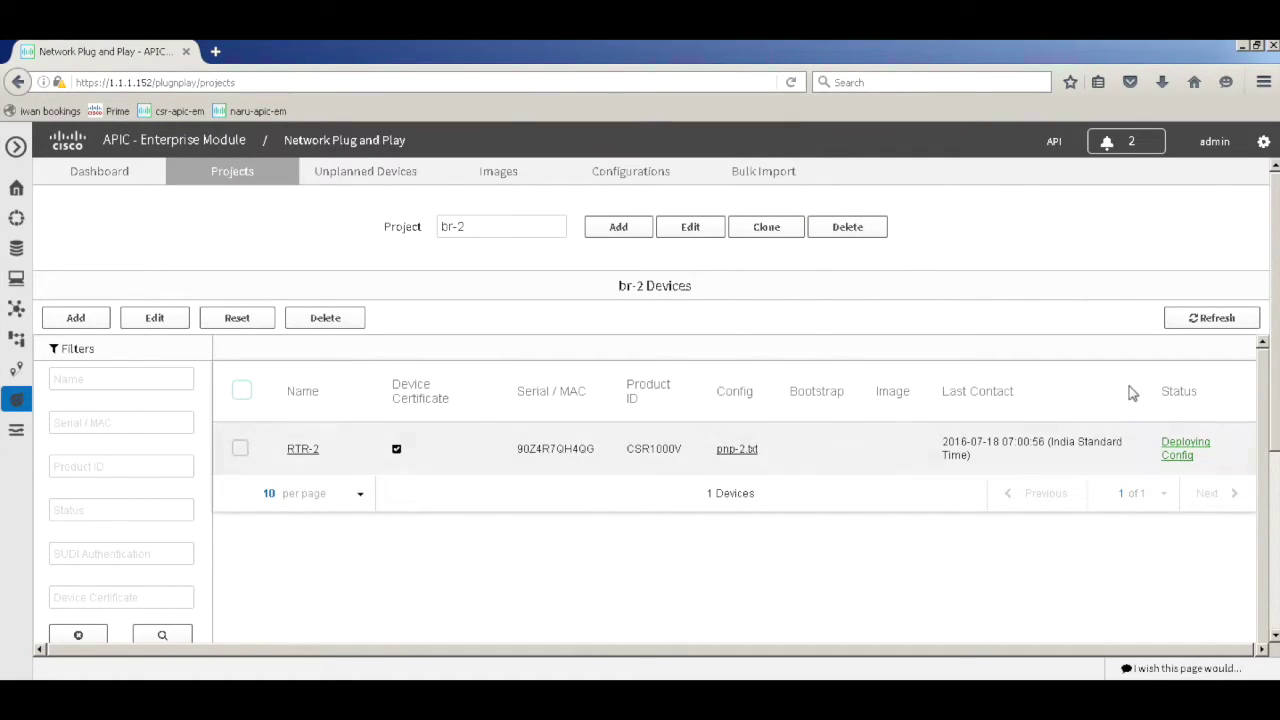
{"action": "left_click", "coordinate": [1212, 320]}
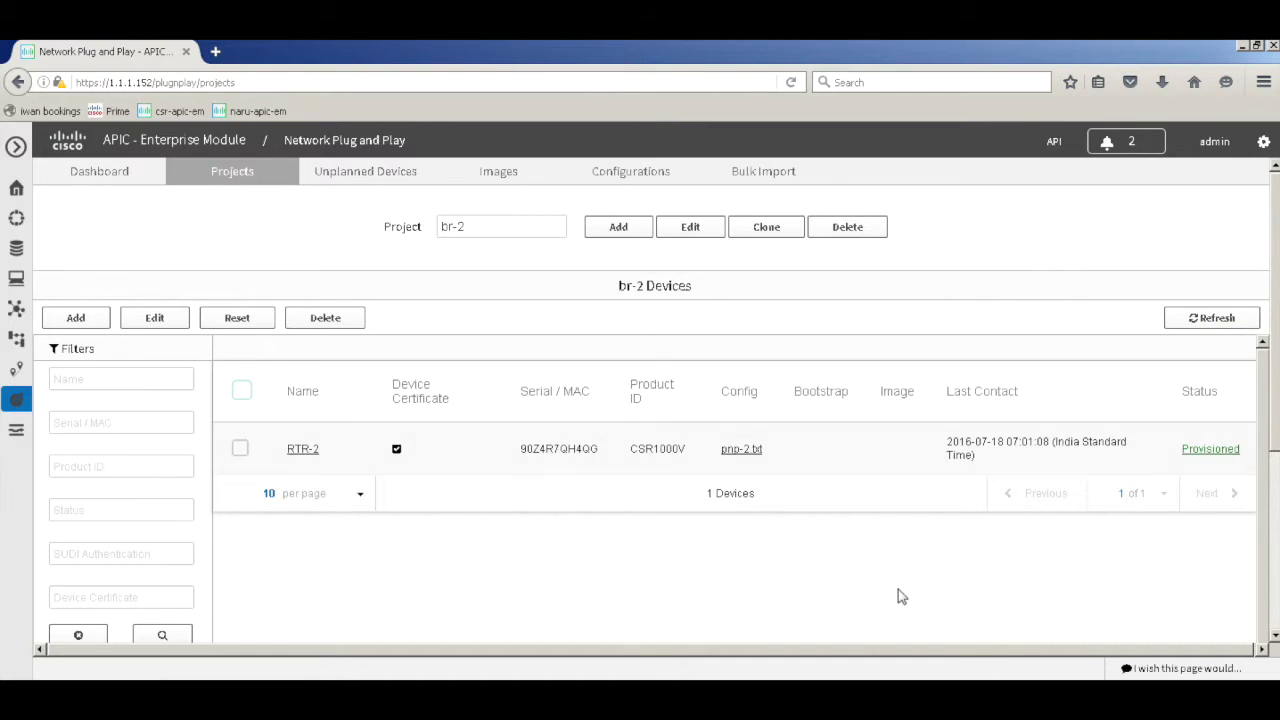
{"action": "left_click", "coordinate": [653, 680]}
Enter enable mode and run 'sh ip int bri', highlighting addresses 10.10.10.152 and 60.60.60.21
{"action": "key", "text": "Return"}
{"action": "key", "text": "Return"}
{"action": "key", "text": "Return"}
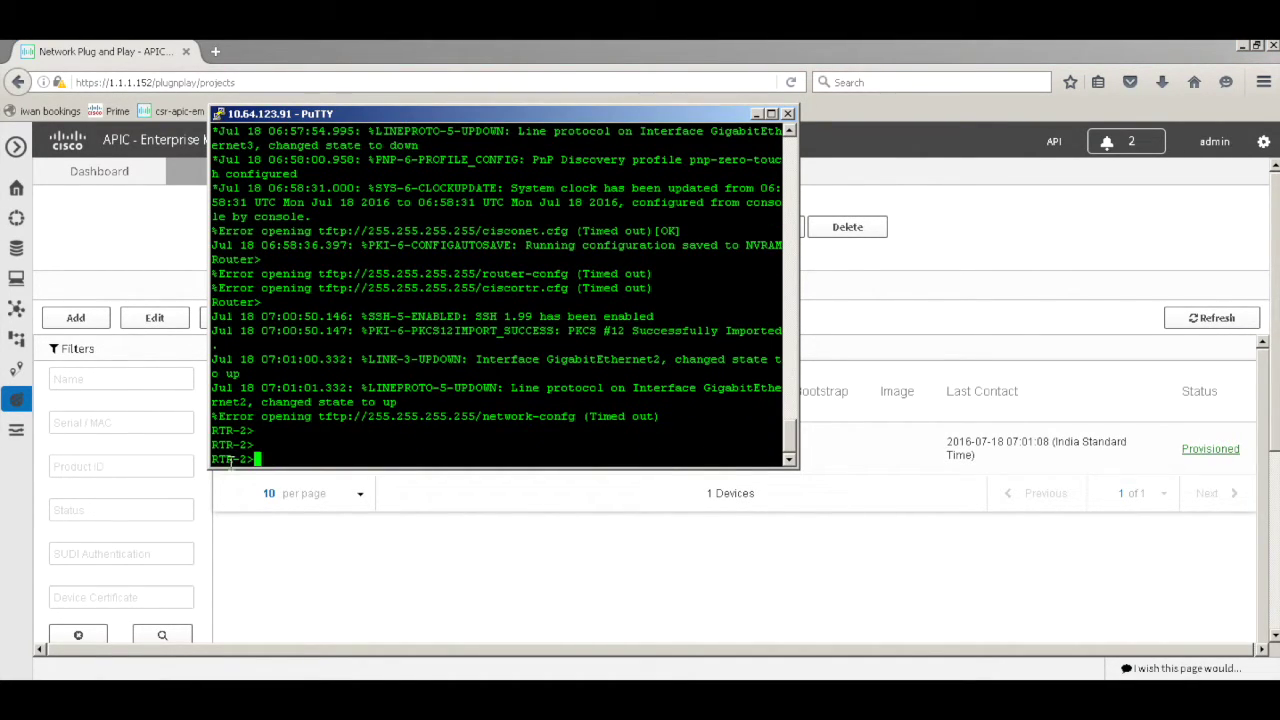
{"action": "type", "text": "en"}
{"action": "key", "text": "Return"}
{"action": "key", "text": "Return"}
{"action": "key", "text": "Return"}
{"action": "key", "text": "Return"}
{"action": "key", "text": "Return"}
{"action": "type", "text": "sh ip int bri"}
{"action": "key", "text": "Tab"}
{"action": "key", "text": "Return"}
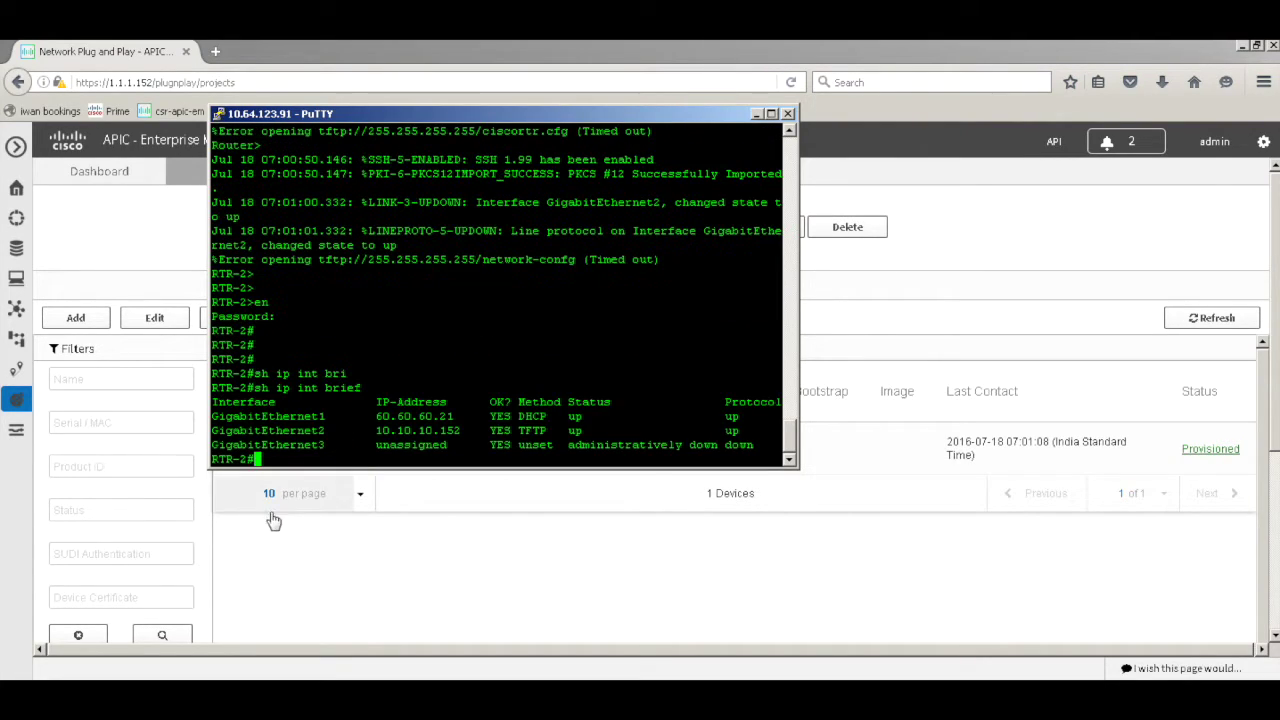
{"action": "left_click_drag", "start_coordinate": [467, 430], "coordinate": [371, 436]}
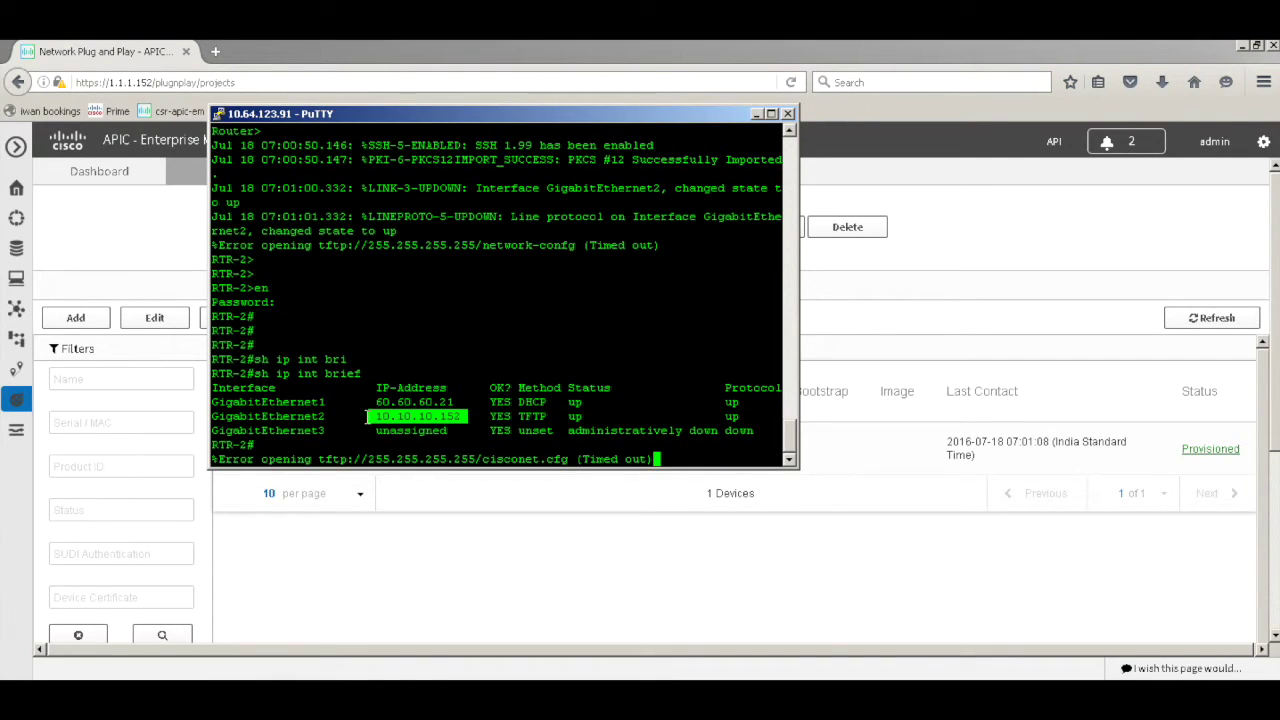
{"action": "left_click_drag", "start_coordinate": [461, 402], "coordinate": [368, 402]}
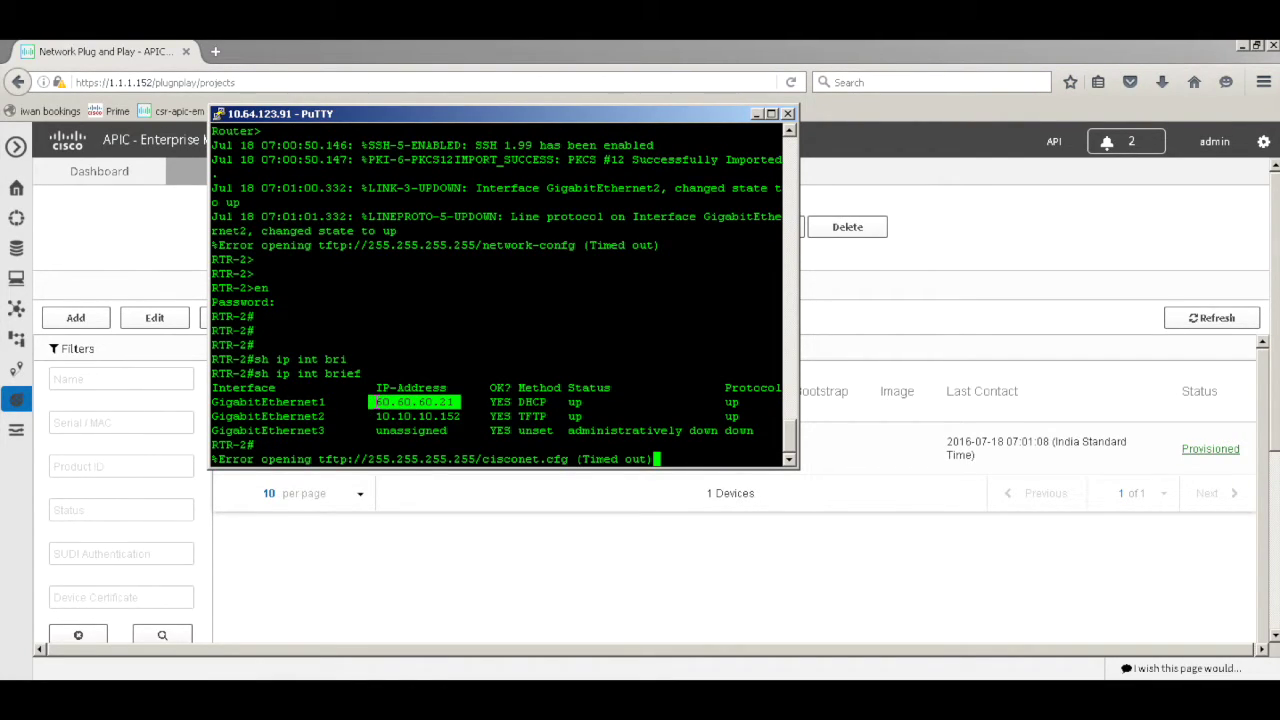
{"action": "left_click", "coordinate": [418, 357]}
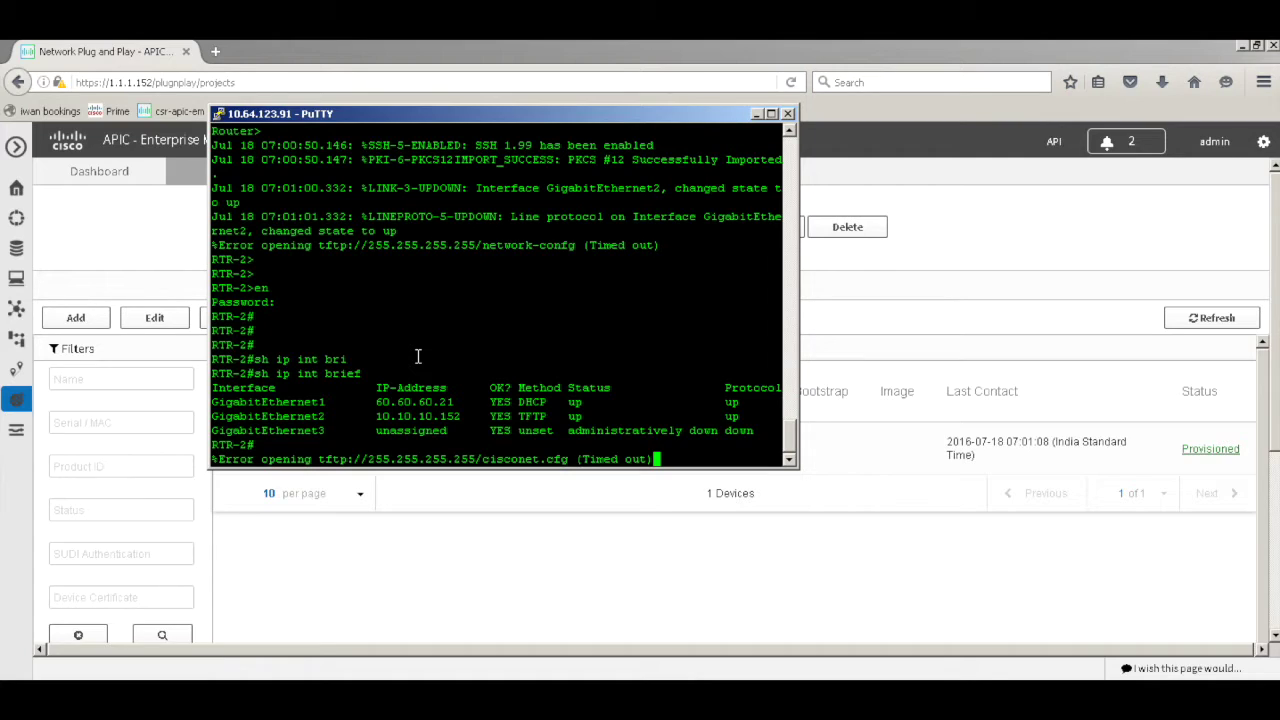
Page through the RTR-2 running-config and highlight its pnp-zero-touch profile lines
{"action": "key", "text": "Return"}
{"action": "key", "text": "Return"}
{"action": "key", "text": "Return"}
{"action": "key", "text": "Return"}
{"action": "key", "text": "Return"}
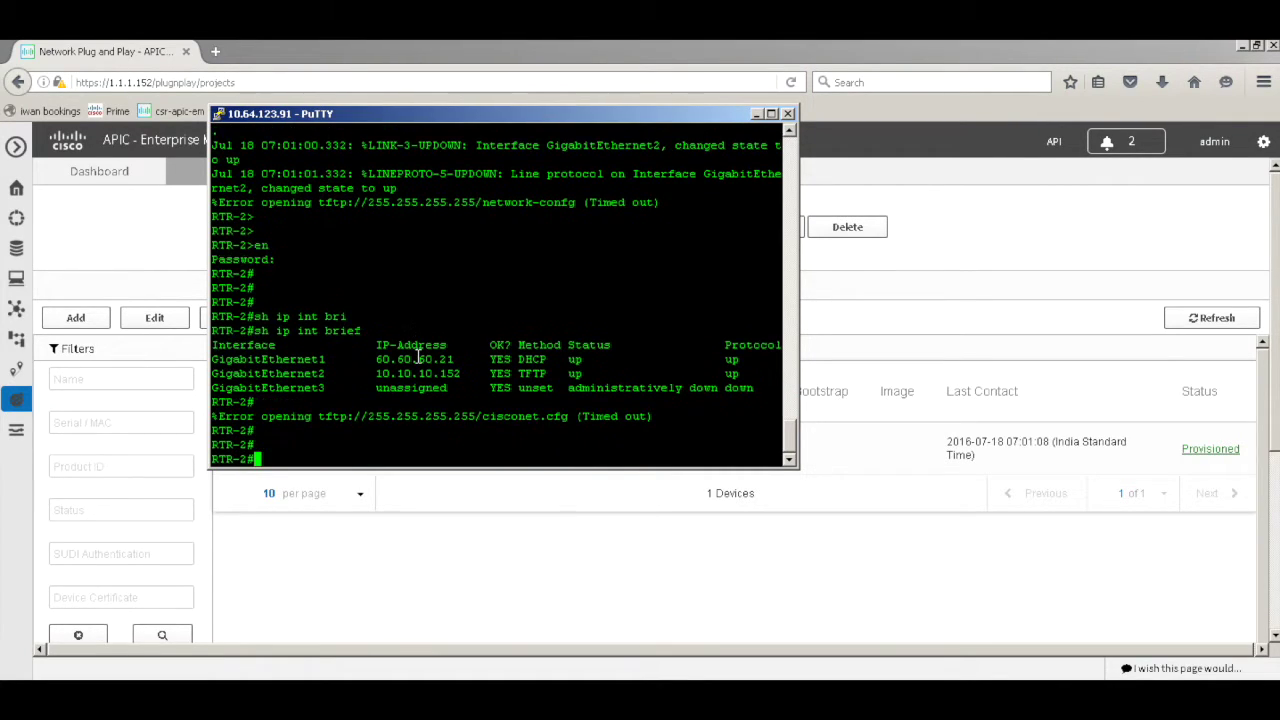
{"action": "type", "text": "sh  ru"}
{"action": "key", "text": "Return"}
{"action": "key", "text": "space"}
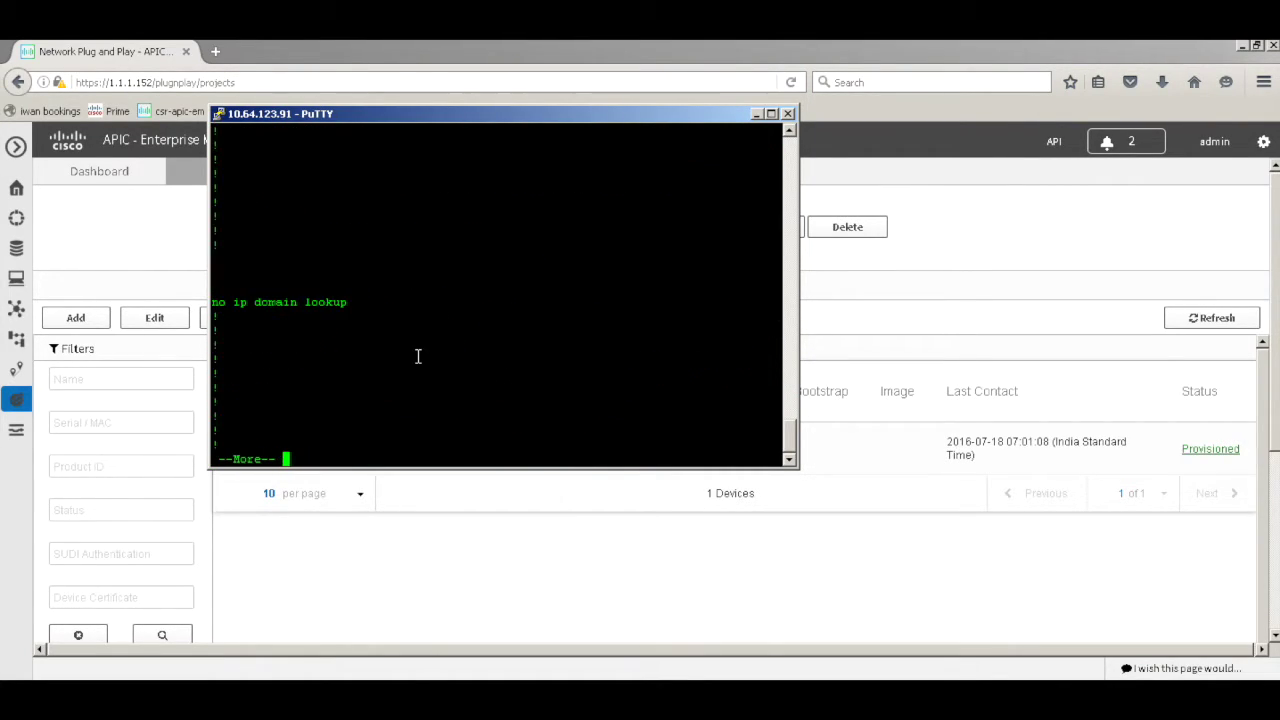
{"action": "key", "text": "space"}
{"action": "key", "text": "space"}
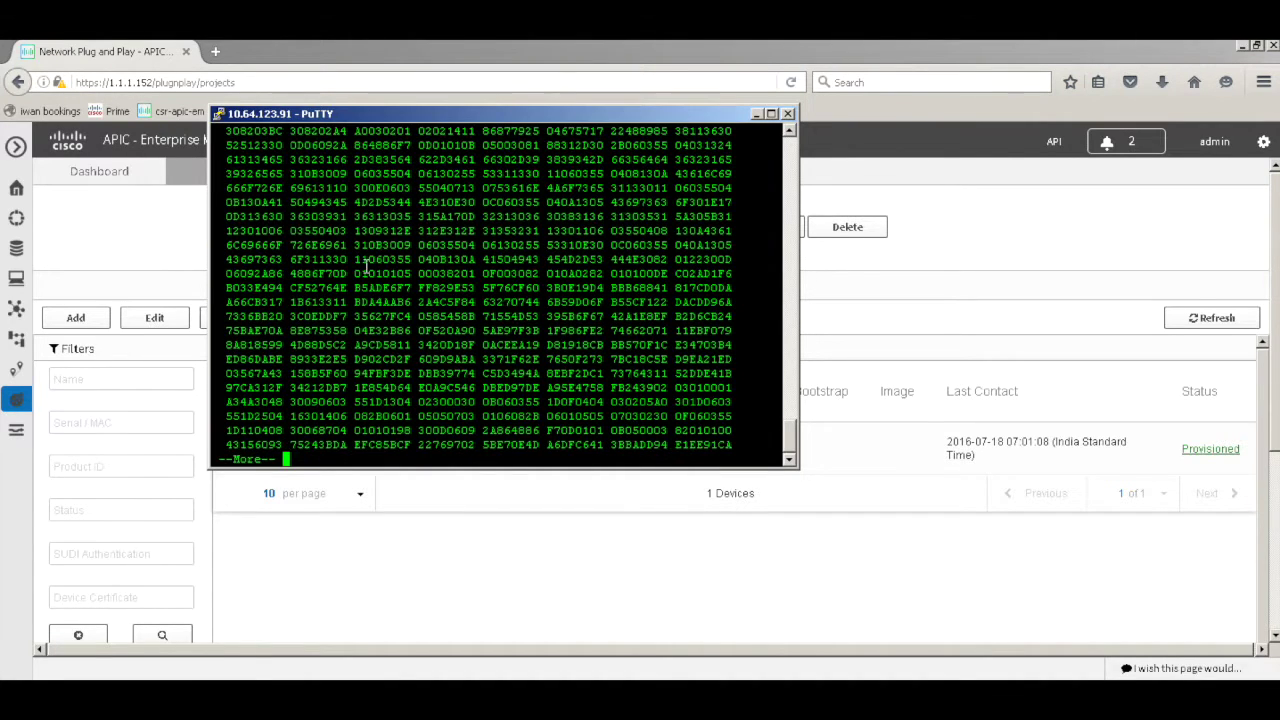
{"action": "key", "text": "space"}
{"action": "key", "text": "space"}
{"action": "key", "text": "space"}
{"action": "key", "text": "space"}
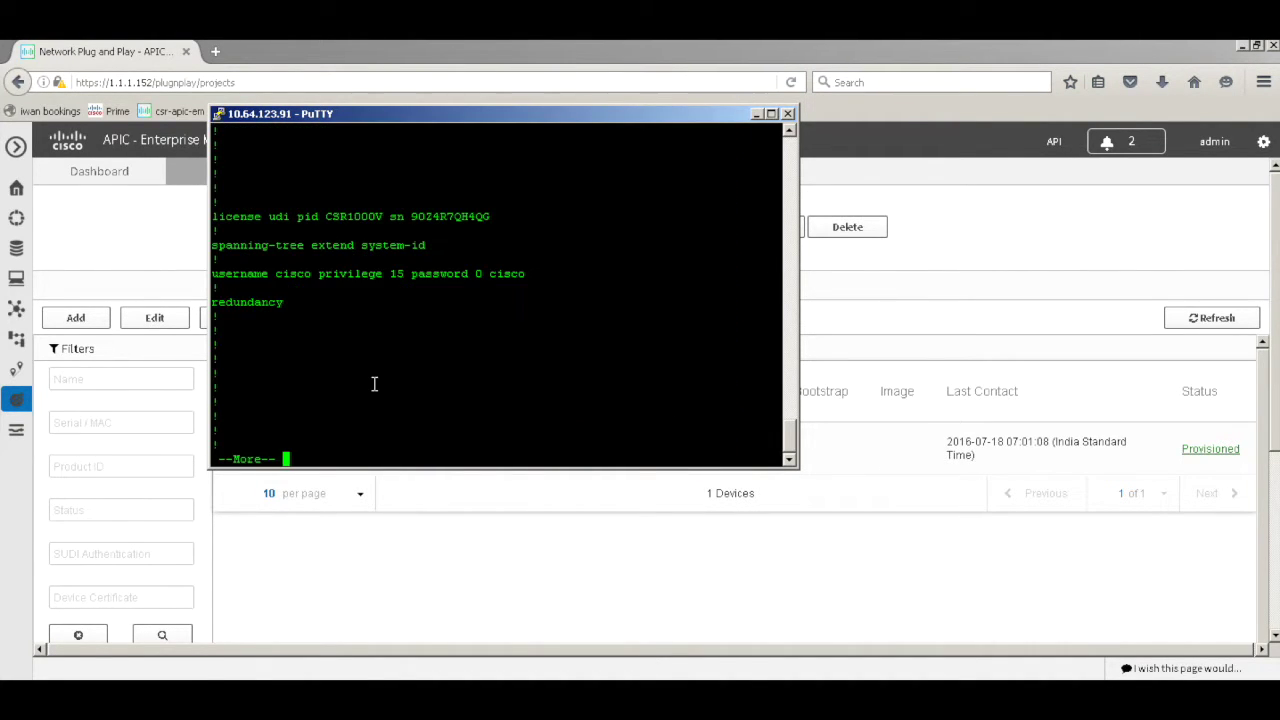
{"action": "key", "text": "space"}
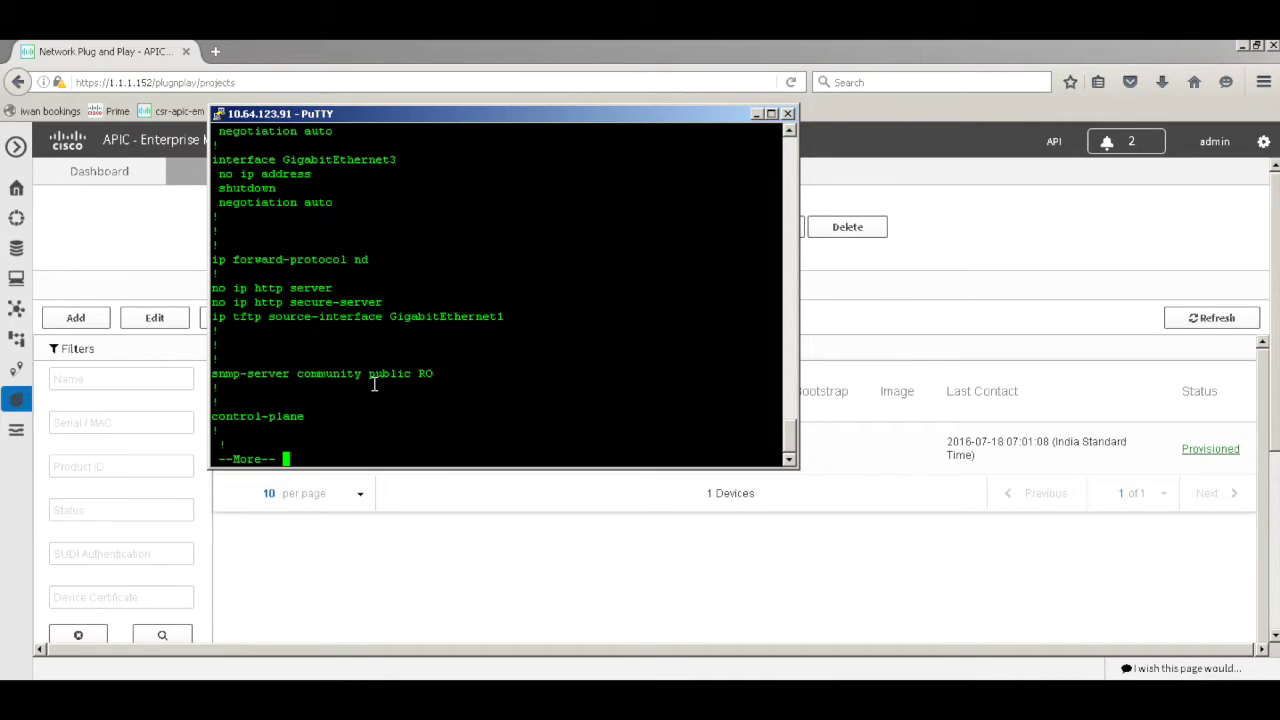
{"action": "key", "text": "space"}
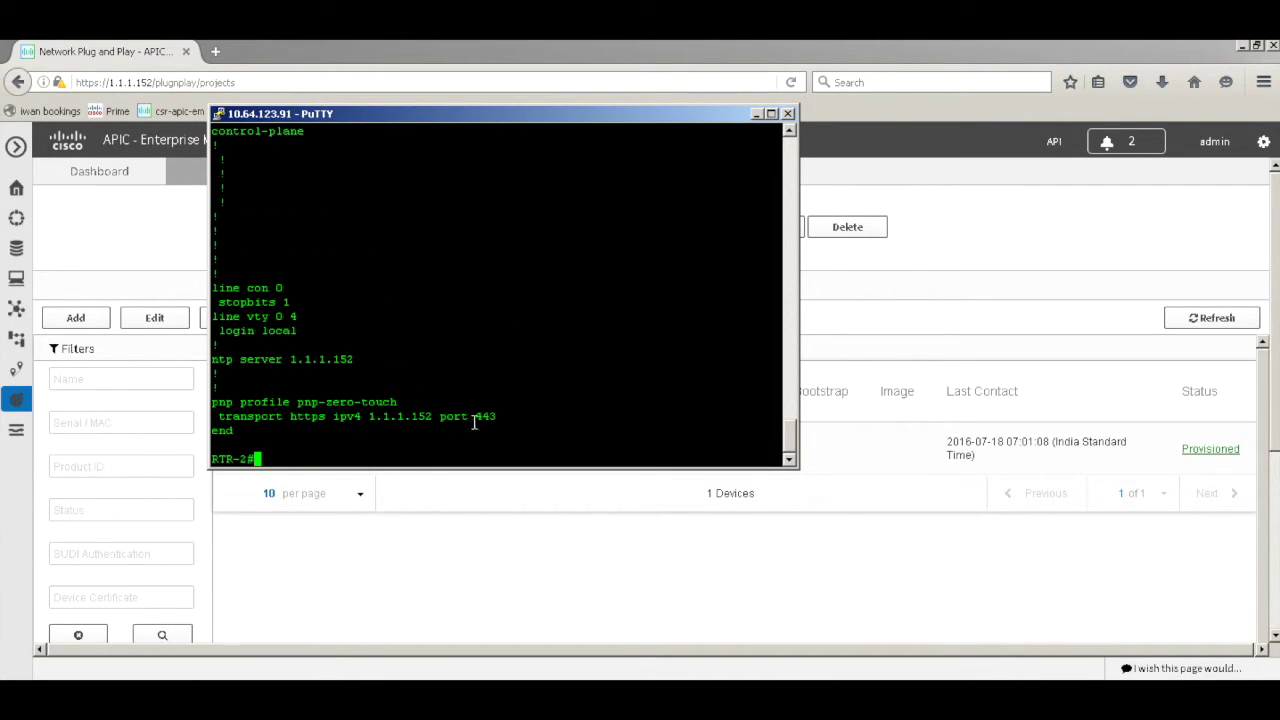
{"action": "left_click_drag", "start_coordinate": [365, 413], "coordinate": [214, 388]}
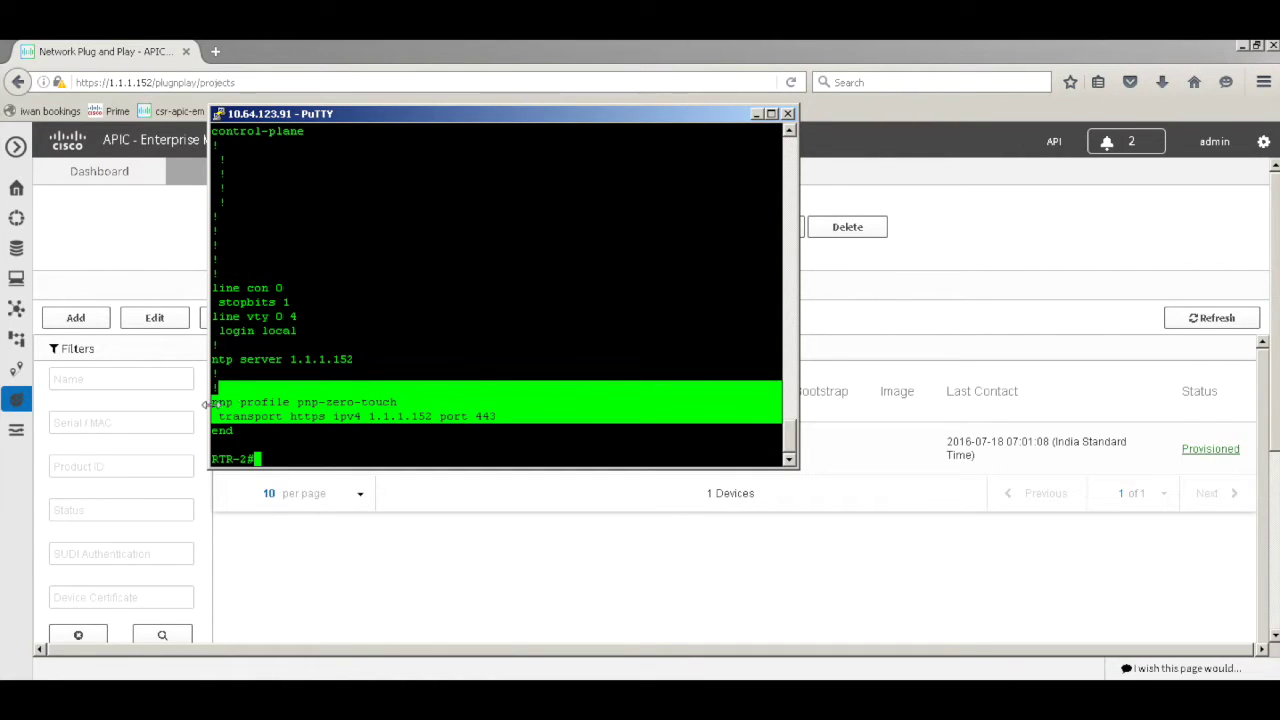
{"action": "left_click", "coordinate": [437, 362]}
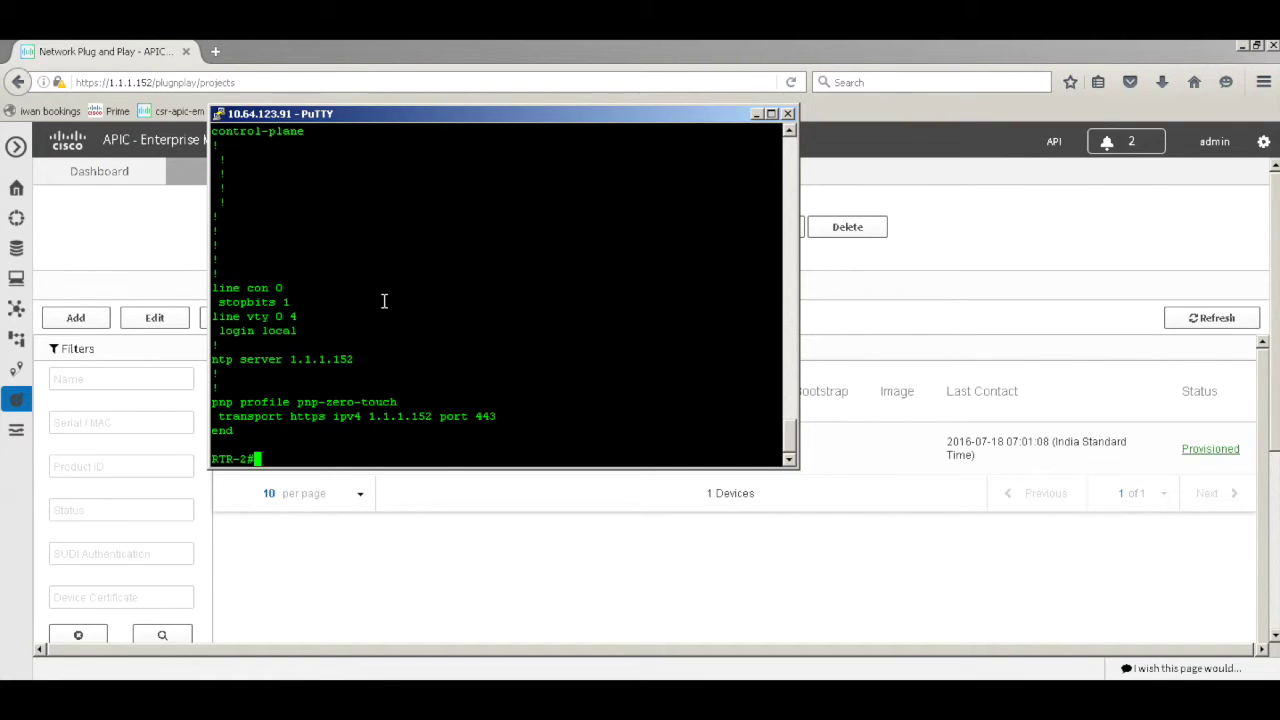
{"action": "key", "text": "Return"}
{"action": "key", "text": "Return"}
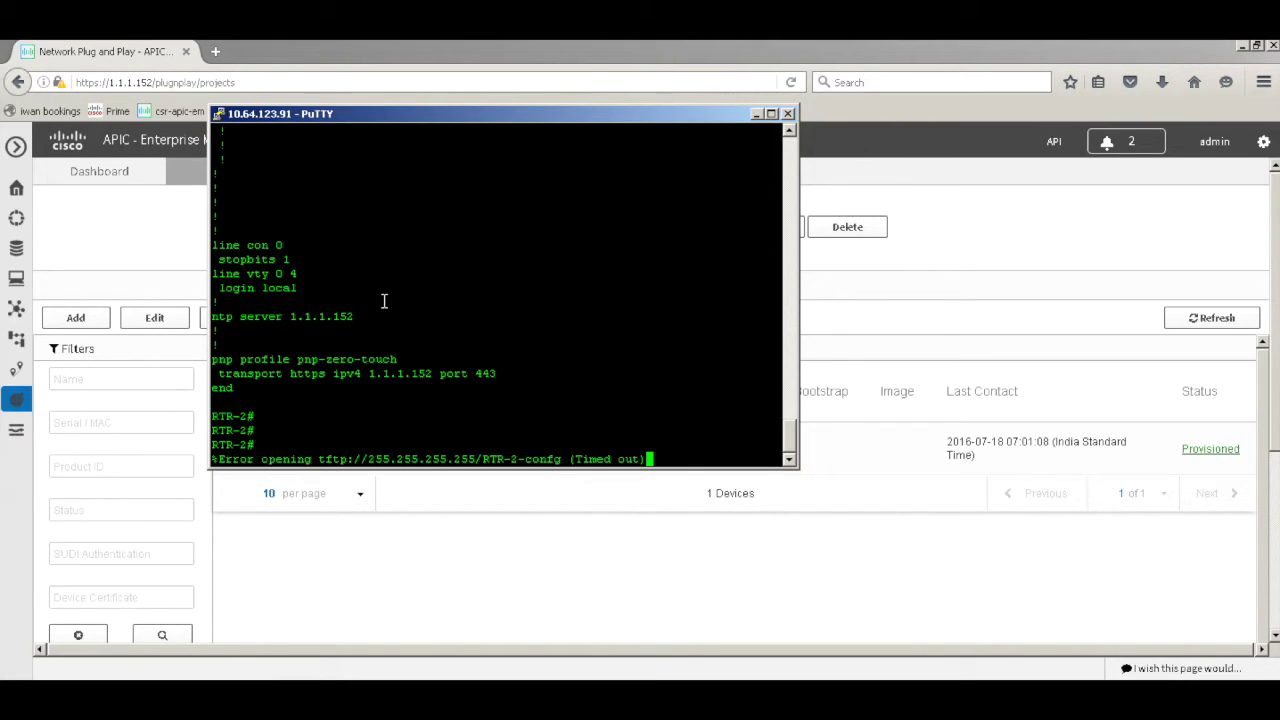
{"action": "left_click", "coordinate": [503, 550]}
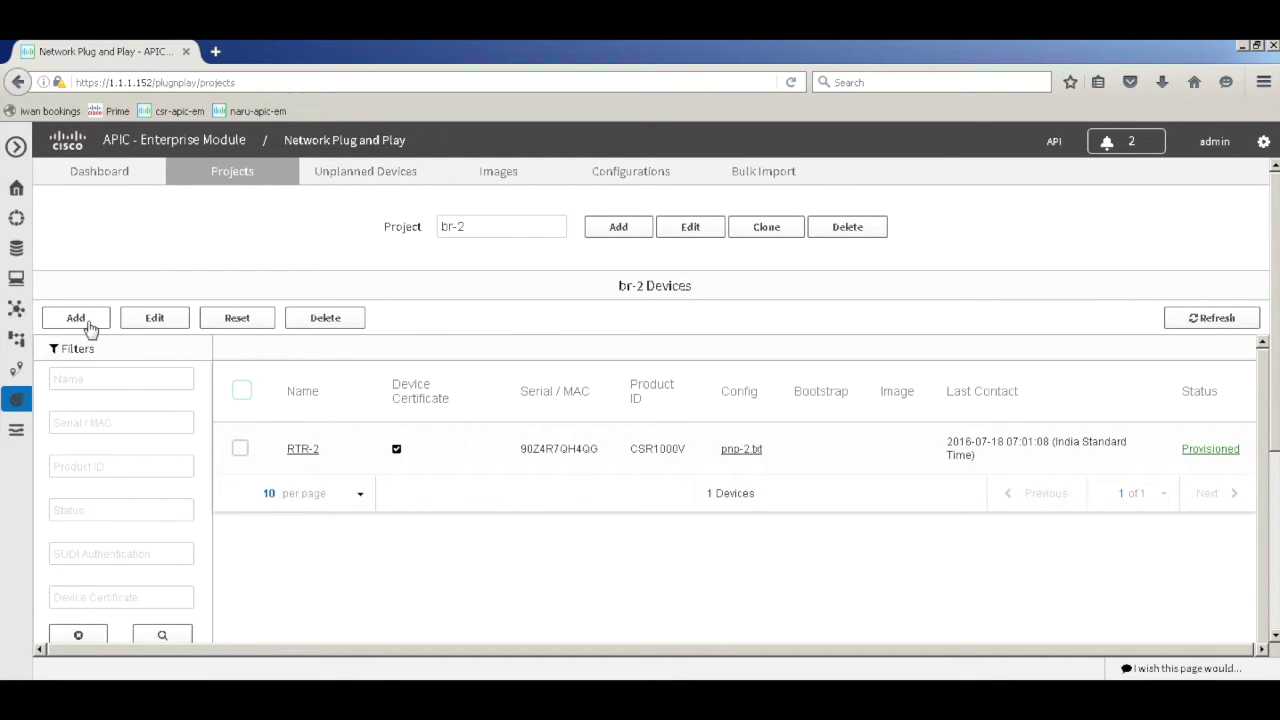
Copy the PNP-3 serial from PNP.txt and start adding a new device to br-2
{"action": "key", "text": "alt+Tab"}
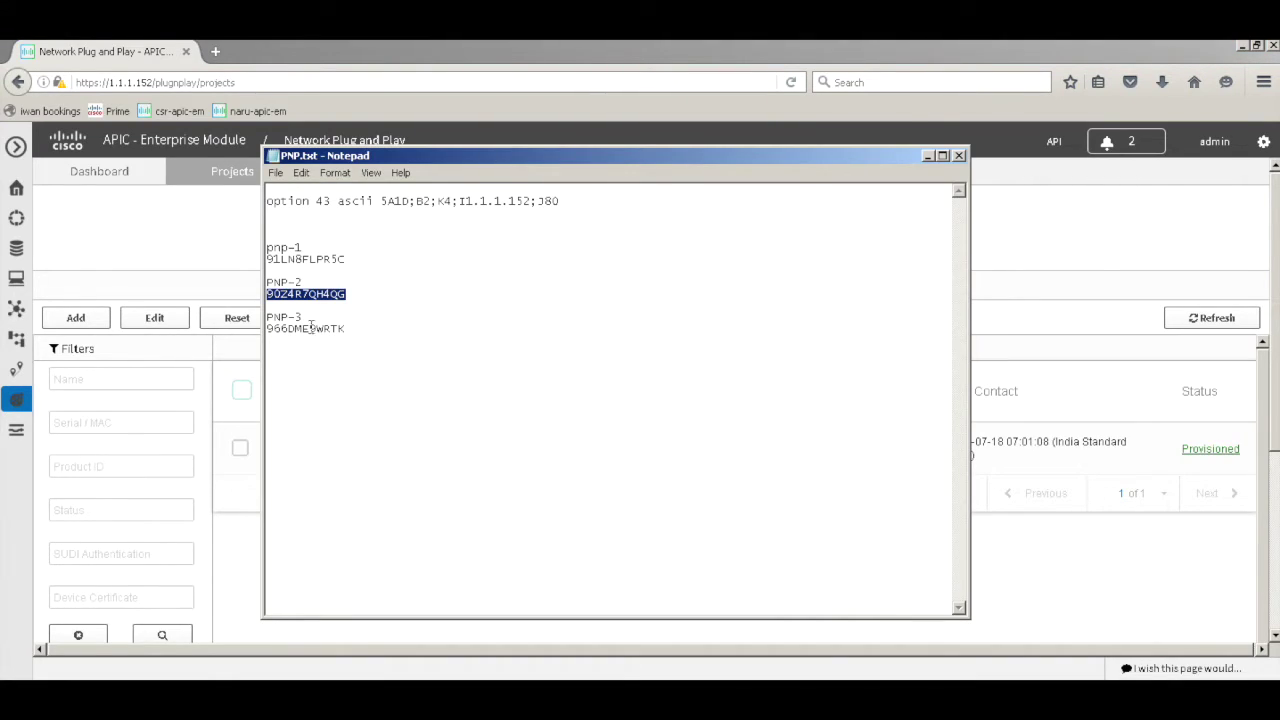
{"action": "double_click", "coordinate": [310, 328]}
{"action": "key", "text": "ctrl+c"}
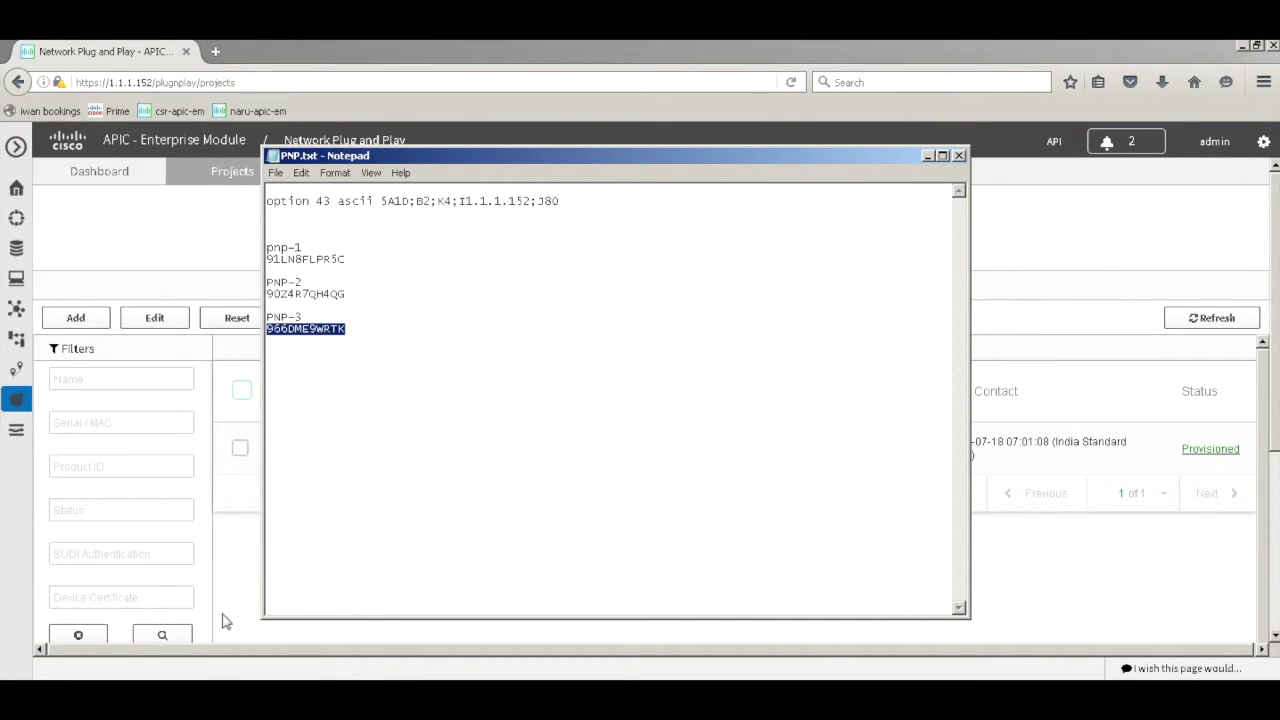
{"action": "left_click", "coordinate": [224, 621]}
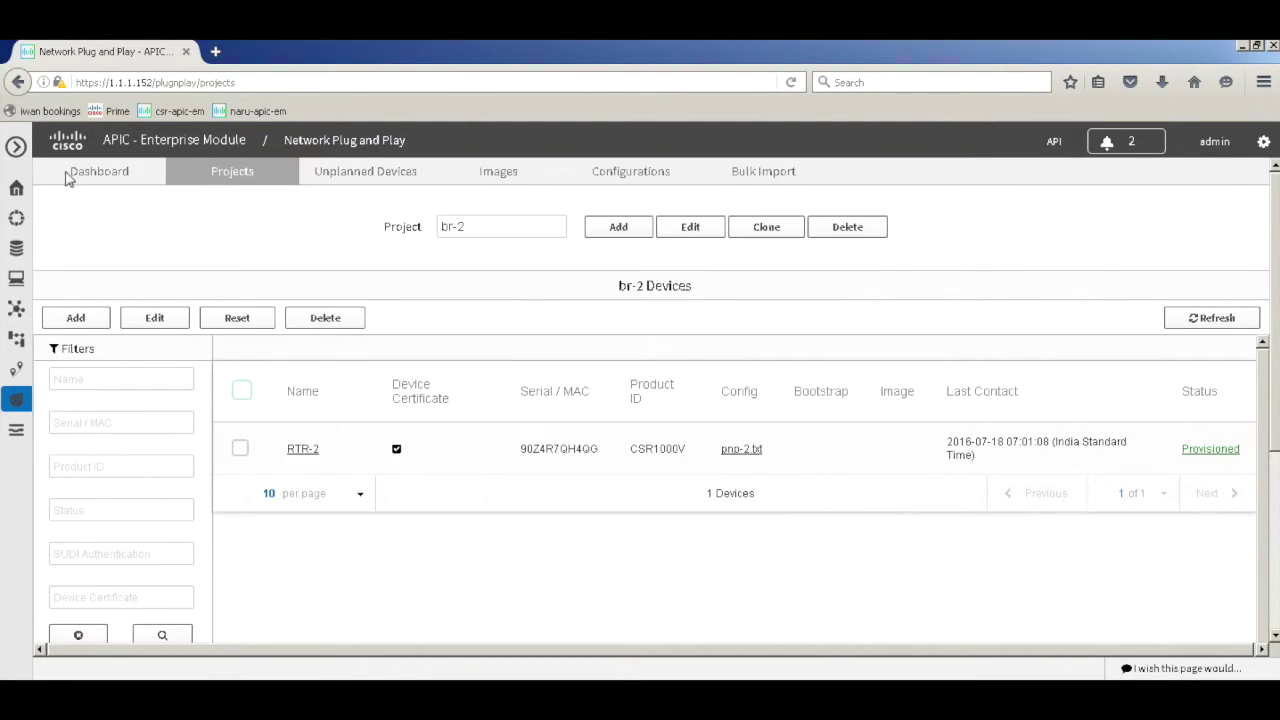
{"action": "left_click", "coordinate": [80, 319]}
Enter device name RTR-3, product ID CSR1000V, and paste serial 966DME9WRTK
{"action": "left_click", "coordinate": [640, 332]}
{"action": "type", "text": "RTR-3"}
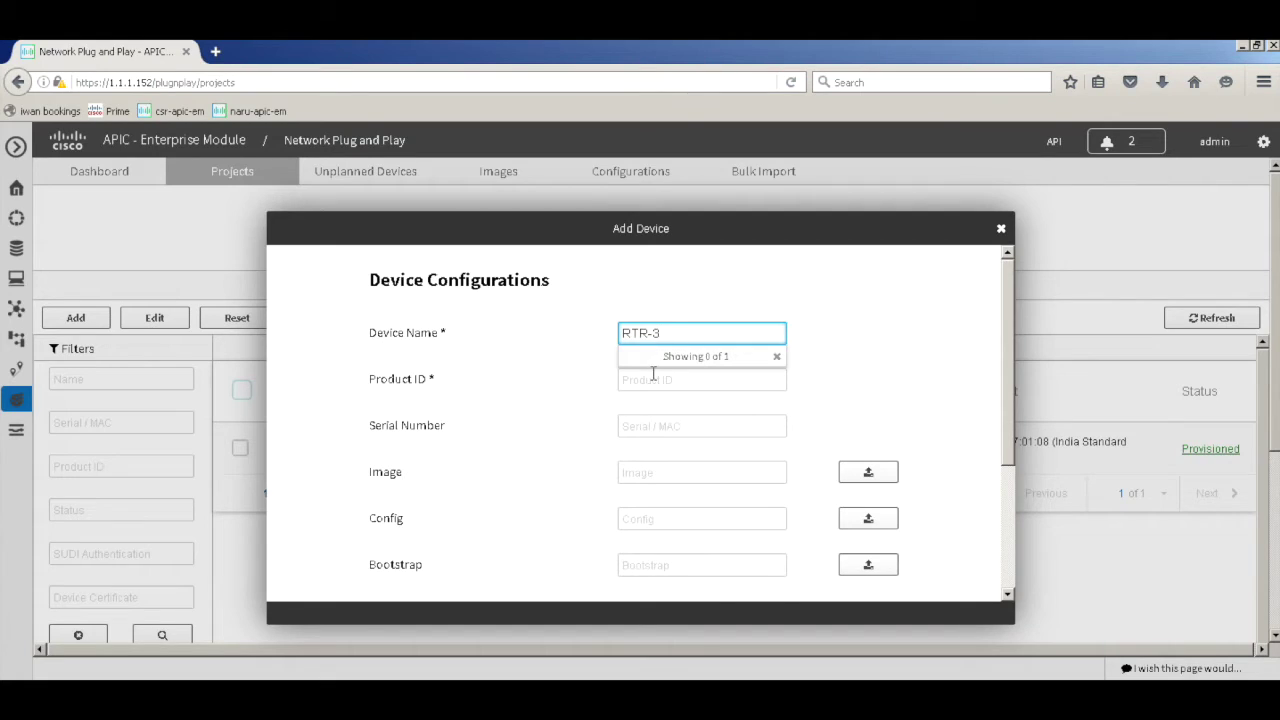
{"action": "left_click", "coordinate": [653, 378]}
{"action": "type", "text": "csr1"}
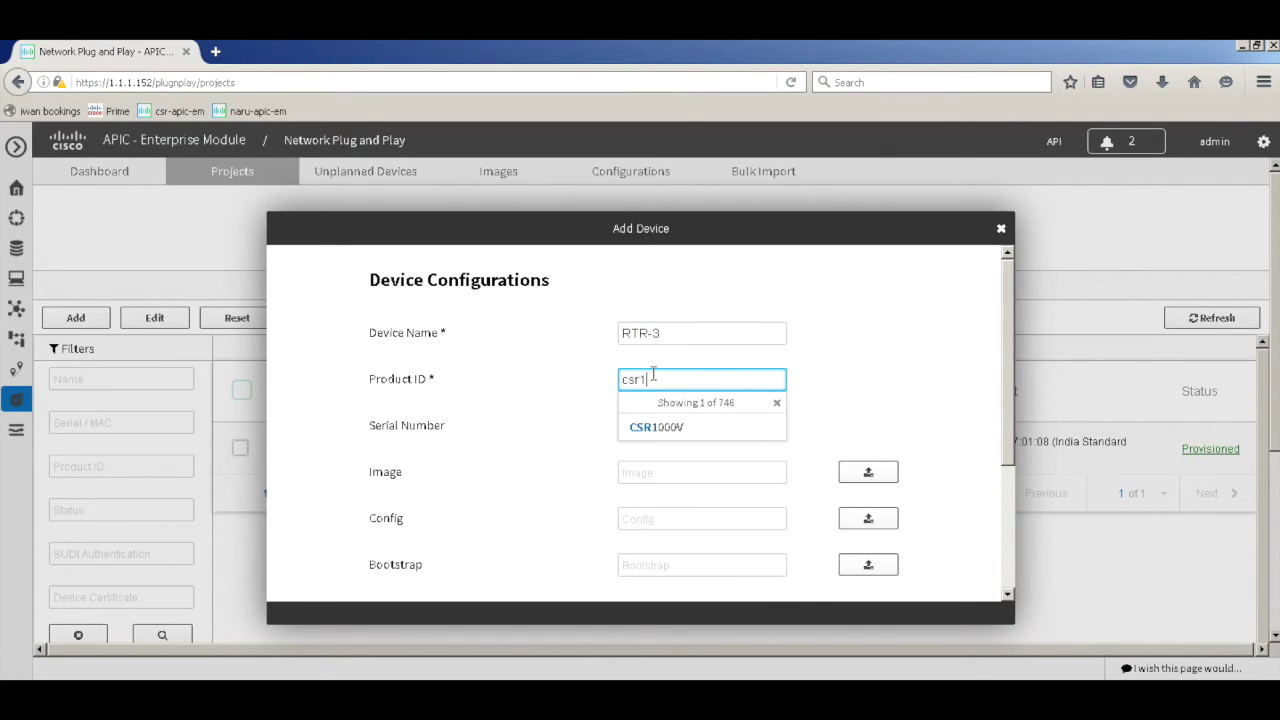
{"action": "left_click", "coordinate": [665, 427]}
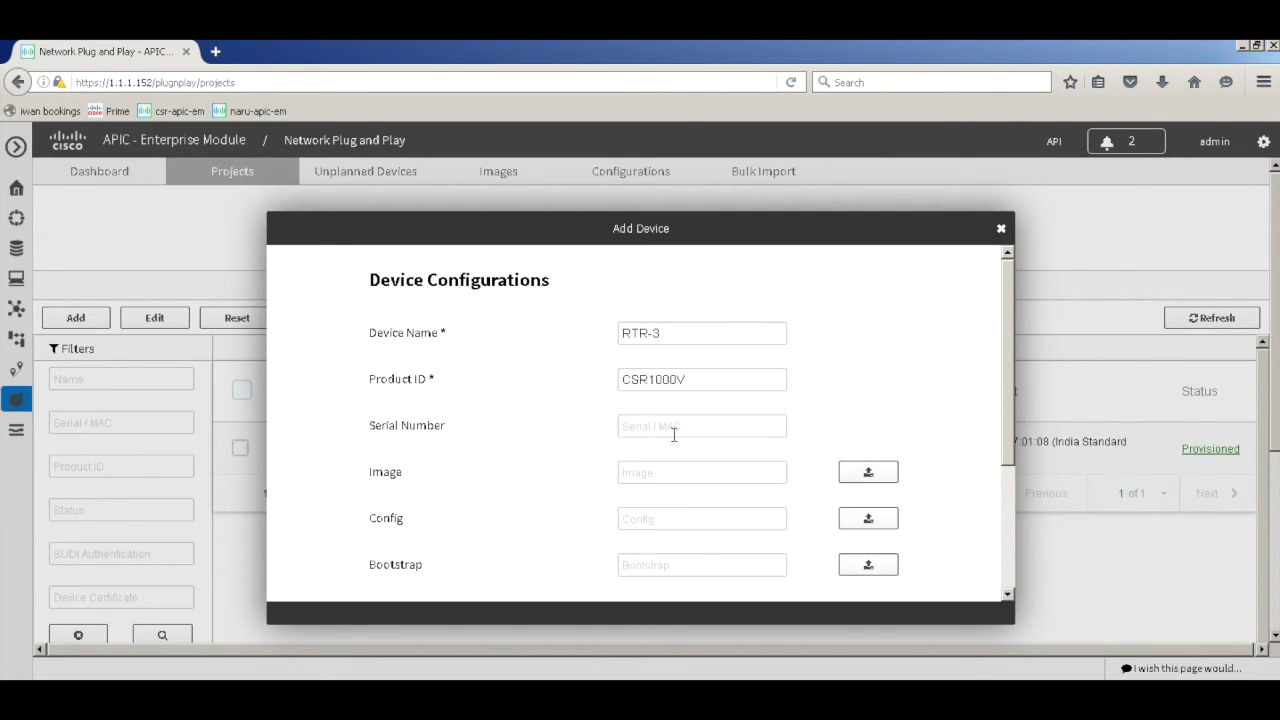
{"action": "left_click", "coordinate": [673, 430]}
{"action": "key", "text": "ctrl+v"}
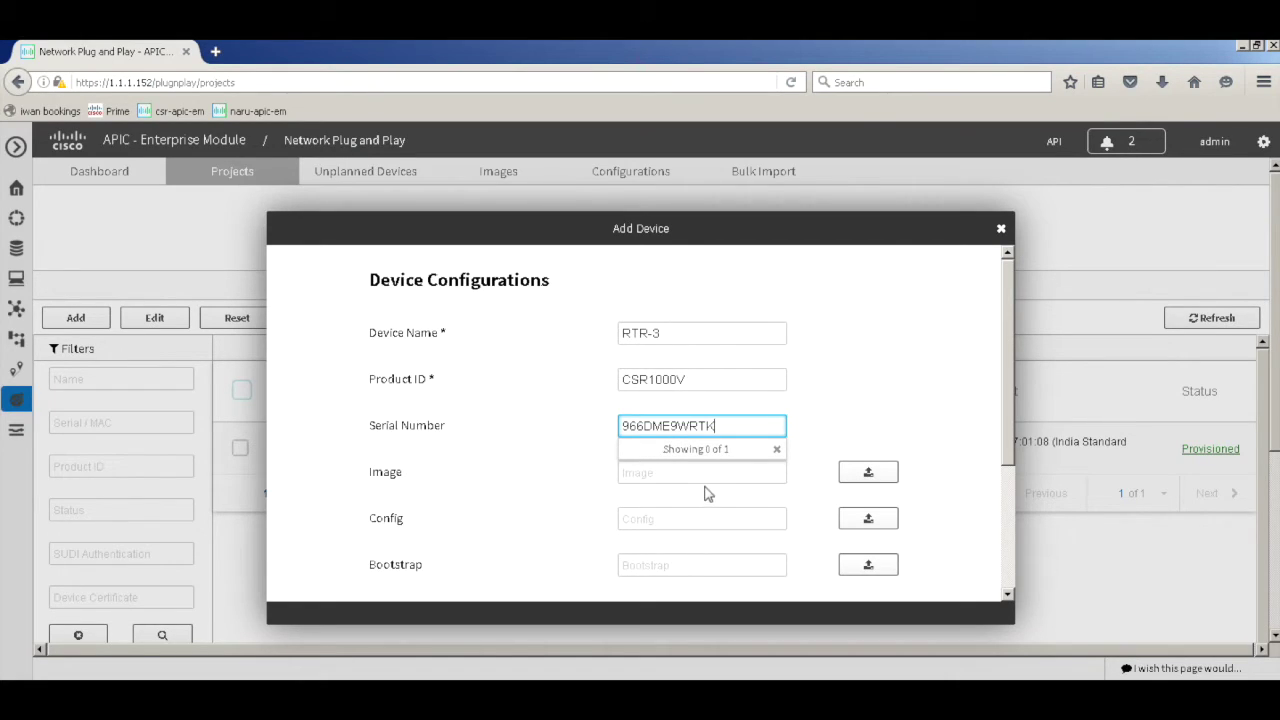
Select the csr1000v universalk9 image for RTR-3 and bring up the config file upload
{"action": "left_click", "coordinate": [708, 476]}
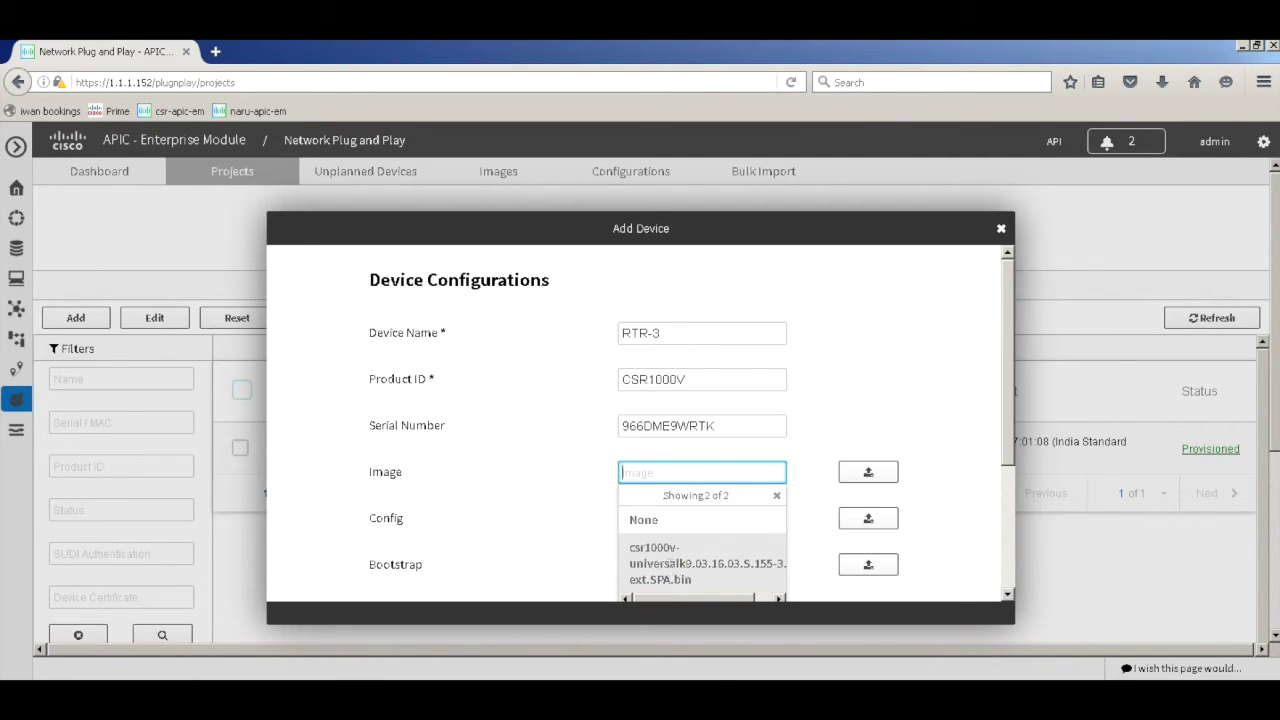
{"action": "left_click", "coordinate": [671, 572]}
{"action": "left_click", "coordinate": [688, 519]}
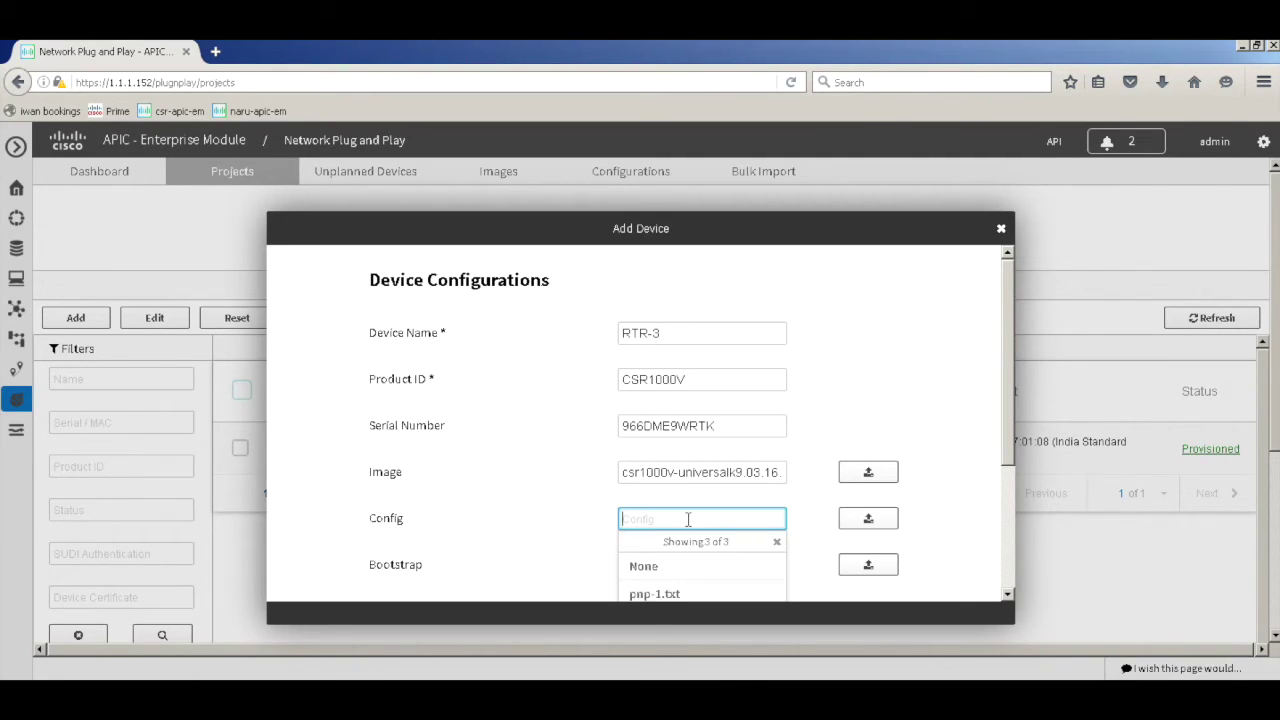
{"action": "left_click", "coordinate": [872, 520]}
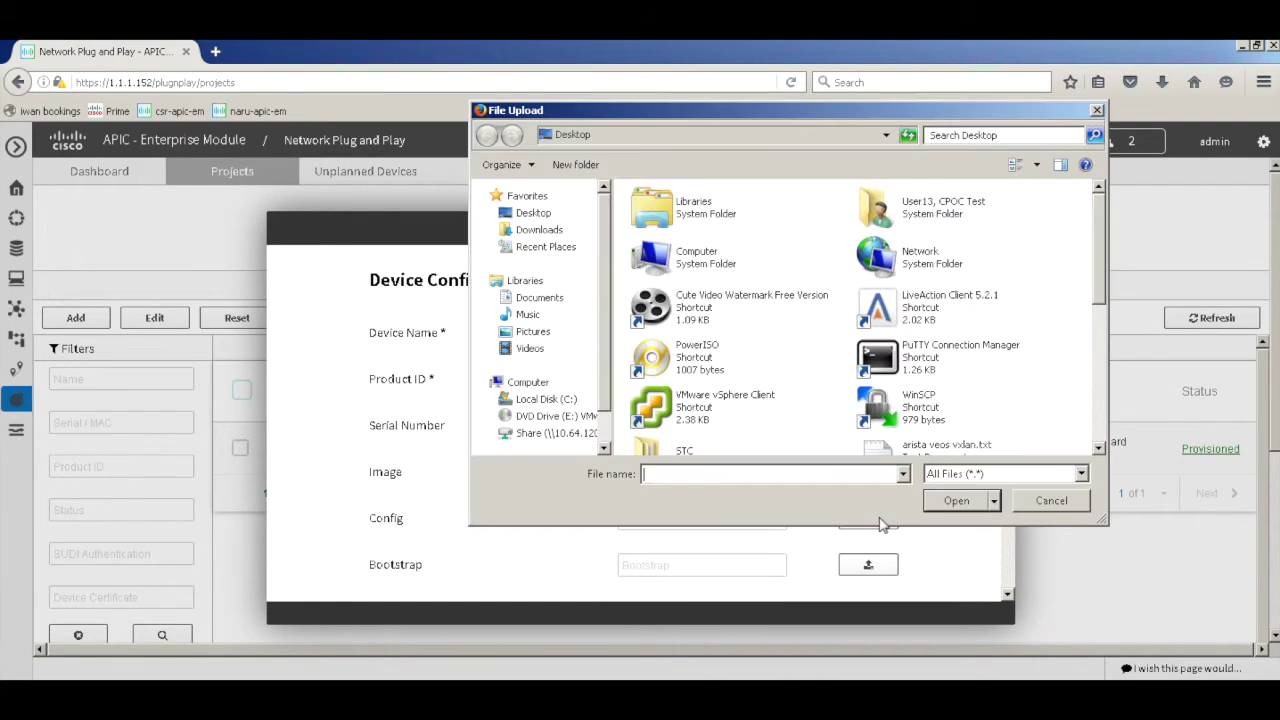
Upload pnp-3.txt as RTR-3's config and add RTR-3 to br-2, where it shows Pending
{"action": "left_click_drag", "start_coordinate": [1102, 285], "coordinate": [1108, 412]}
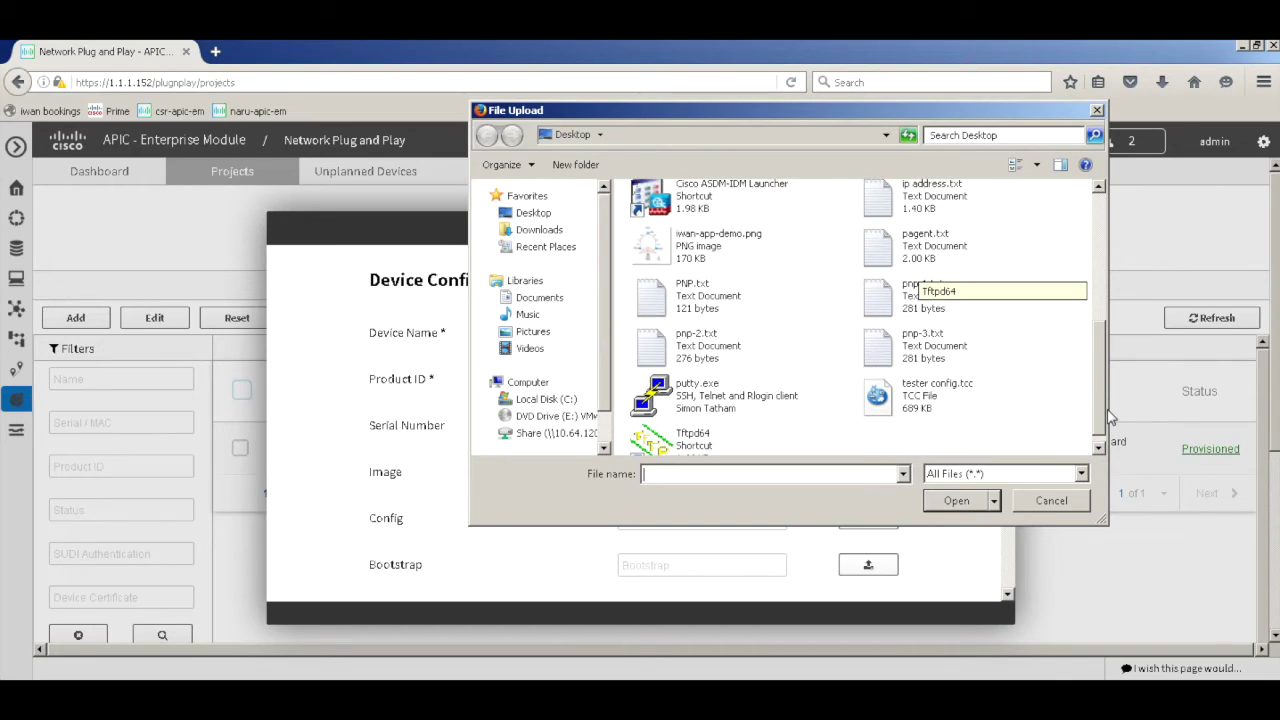
{"action": "left_click", "coordinate": [926, 352]}
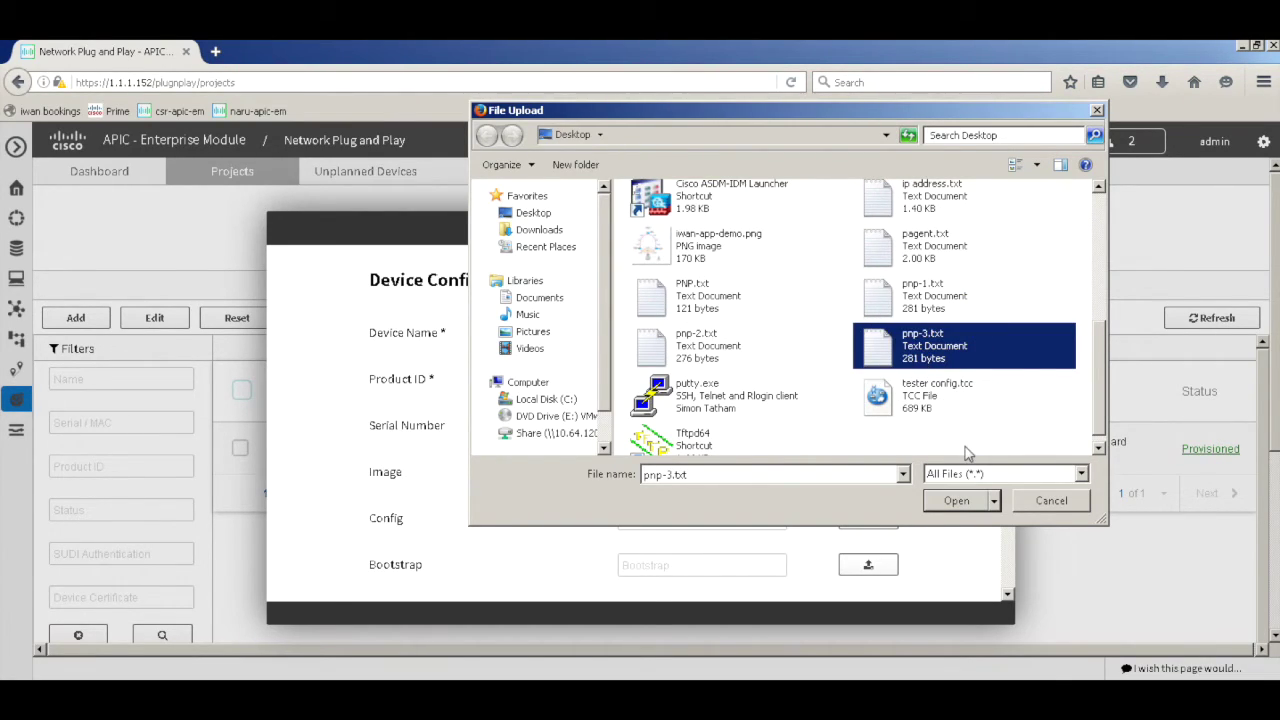
{"action": "left_click", "coordinate": [962, 502]}
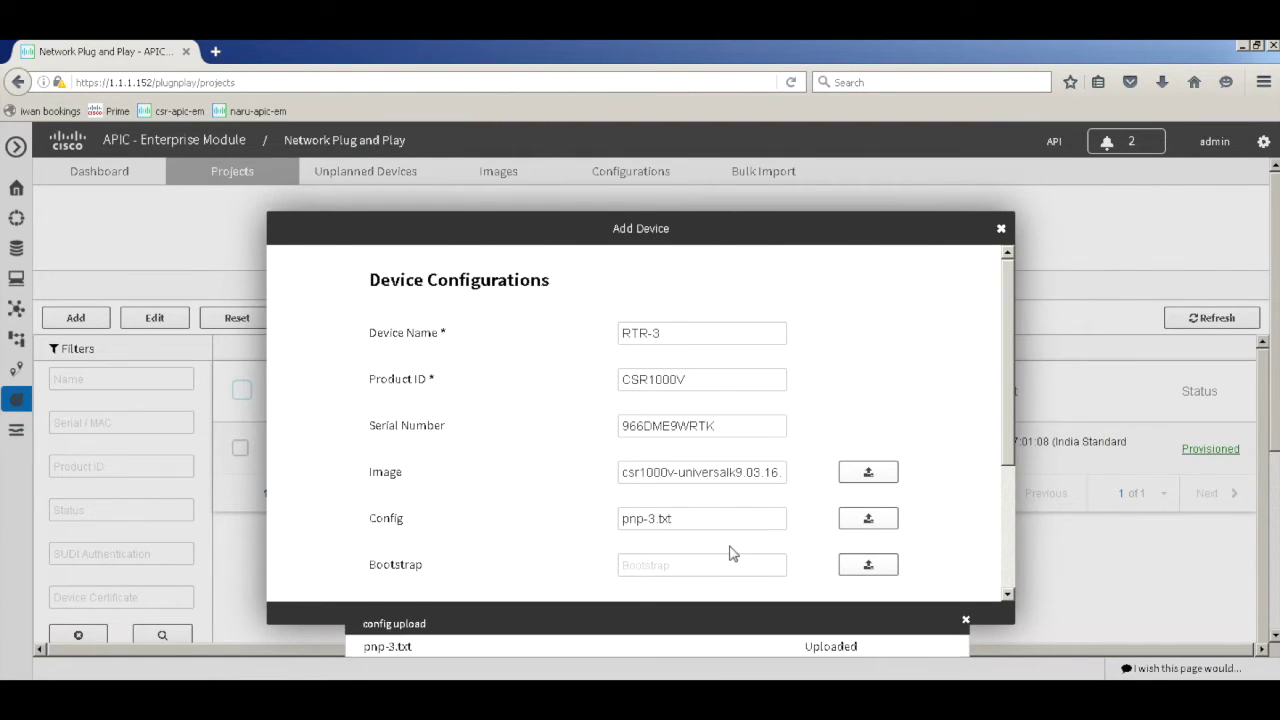
{"action": "left_click_drag", "start_coordinate": [1008, 450], "coordinate": [1008, 577]}
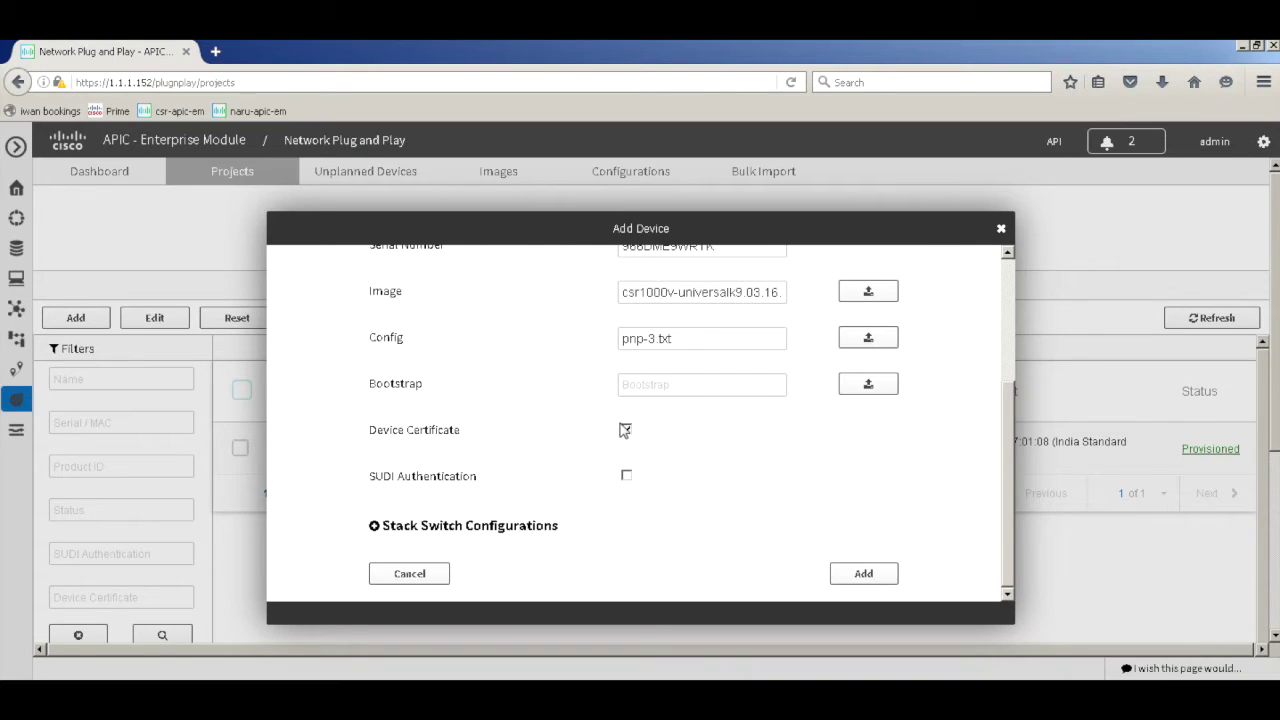
{"action": "left_click", "coordinate": [884, 582]}
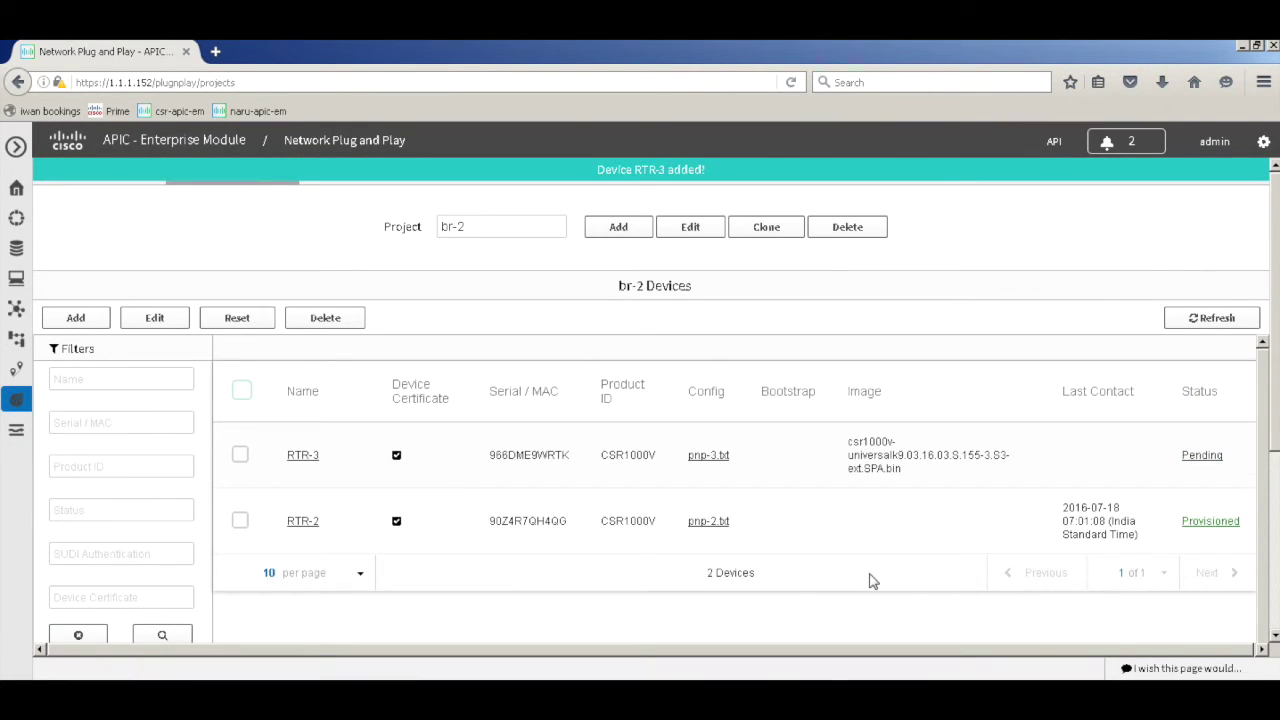
{"action": "left_click", "coordinate": [830, 672]}
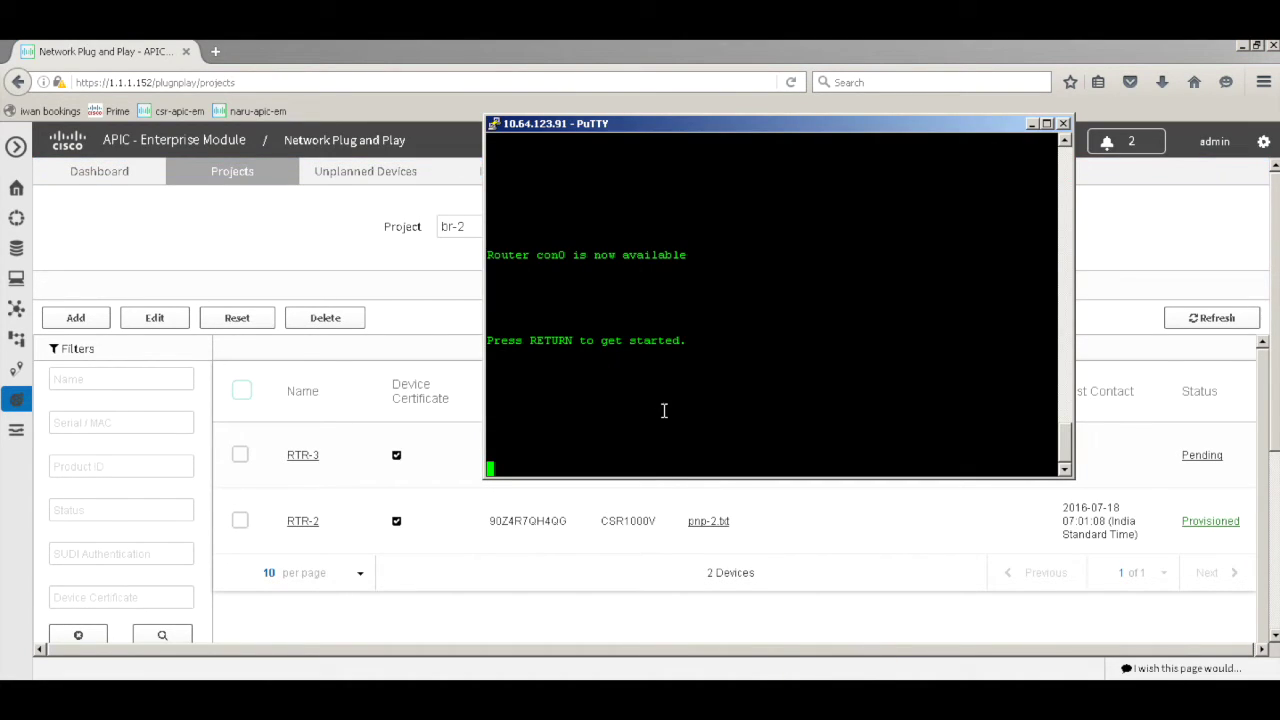
Enter enable mode and run 'sh inv' to check the router's chassis serial
{"action": "key", "text": "Return"}
{"action": "key", "text": "Return"}
{"action": "key", "text": "Return"}
{"action": "key", "text": "Return"}
{"action": "key", "text": "Return"}
{"action": "key", "text": "Return"}
{"action": "type", "text": "en"}
{"action": "key", "text": "Return"}
{"action": "type", "text": "sh inv"}
{"action": "key", "text": "Return"}
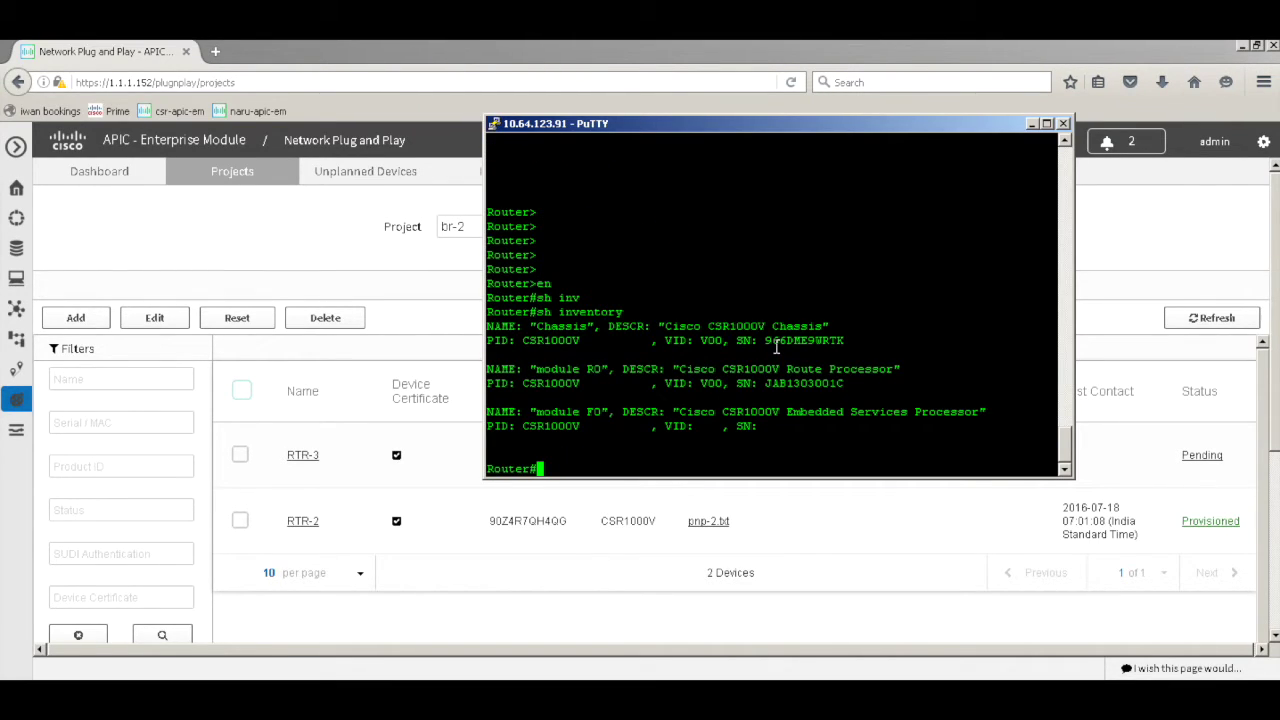
{"action": "left_click_drag", "start_coordinate": [760, 135], "coordinate": [758, 87]}
Erase the router's saved NVRAM configuration with 'wr er', confirm, and reload it
{"action": "key", "text": "Return"}
{"action": "key", "text": "Return"}
{"action": "type", "text": "wr er"}
{"action": "key", "text": "Return"}
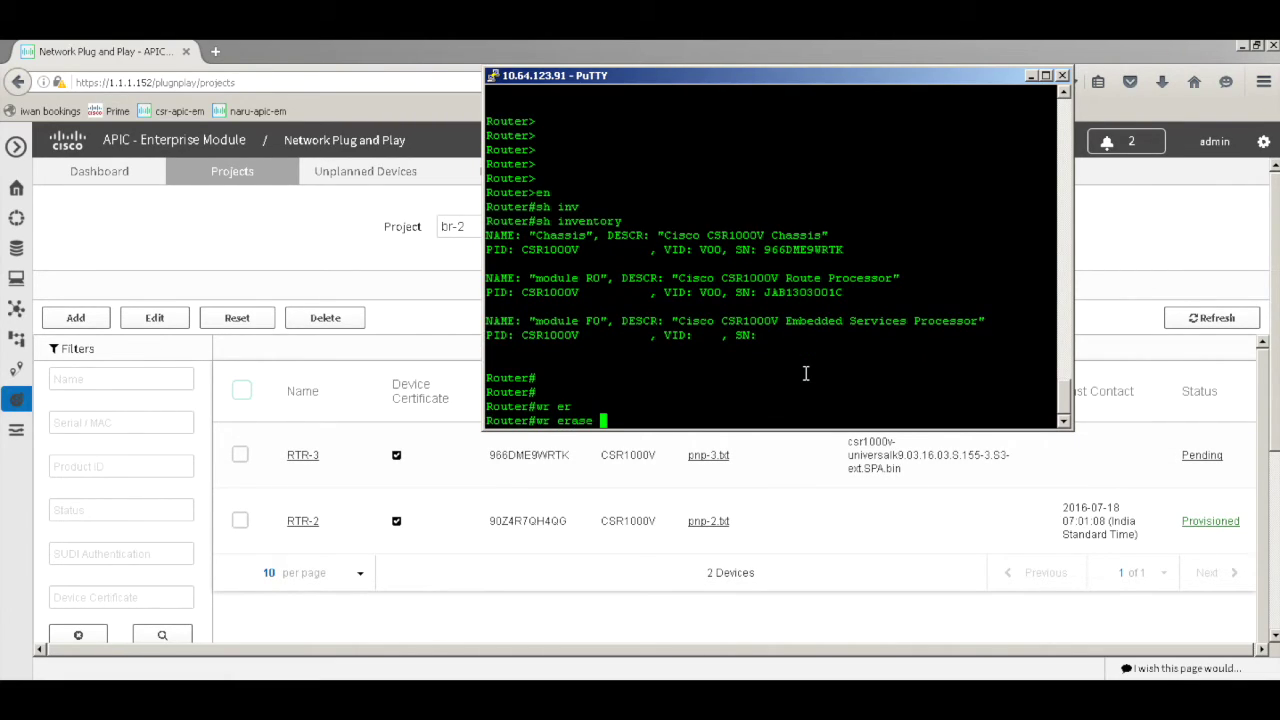
{"action": "key", "text": "Return"}
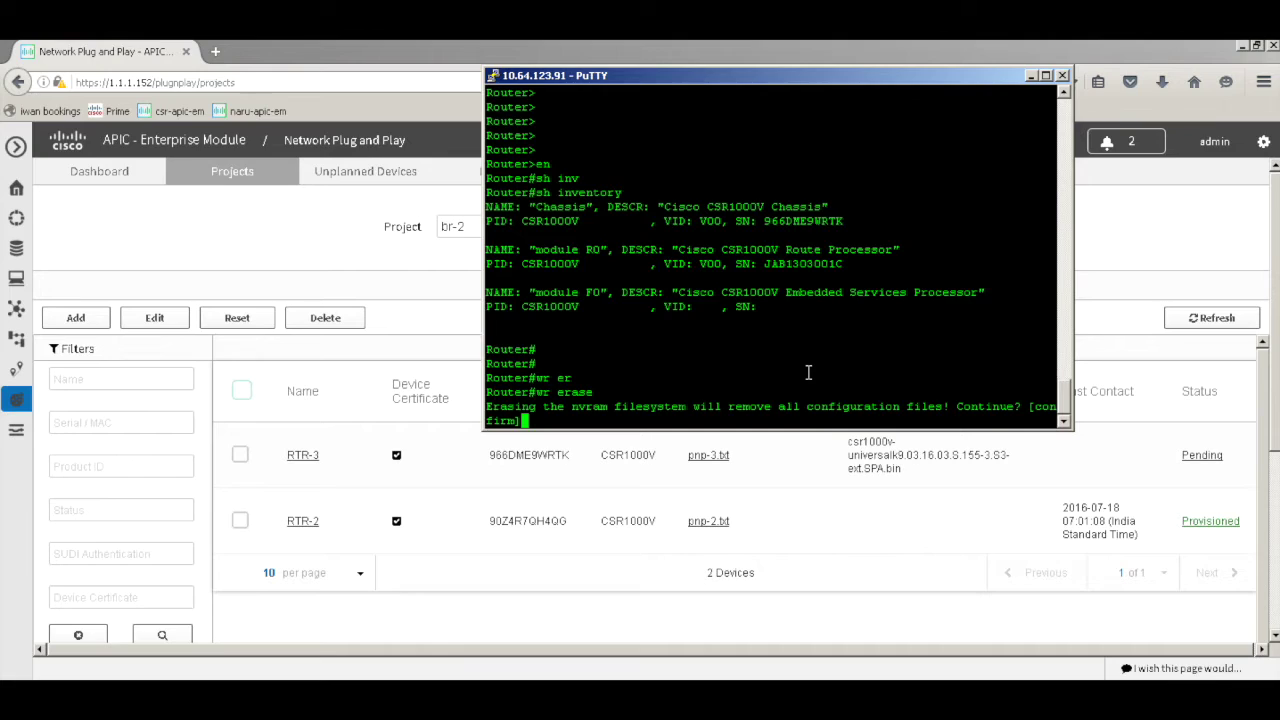
{"action": "key", "text": "Return"}
{"action": "key", "text": "Return"}
{"action": "key", "text": "Return"}
{"action": "key", "text": "Return"}
{"action": "key", "text": "Return"}
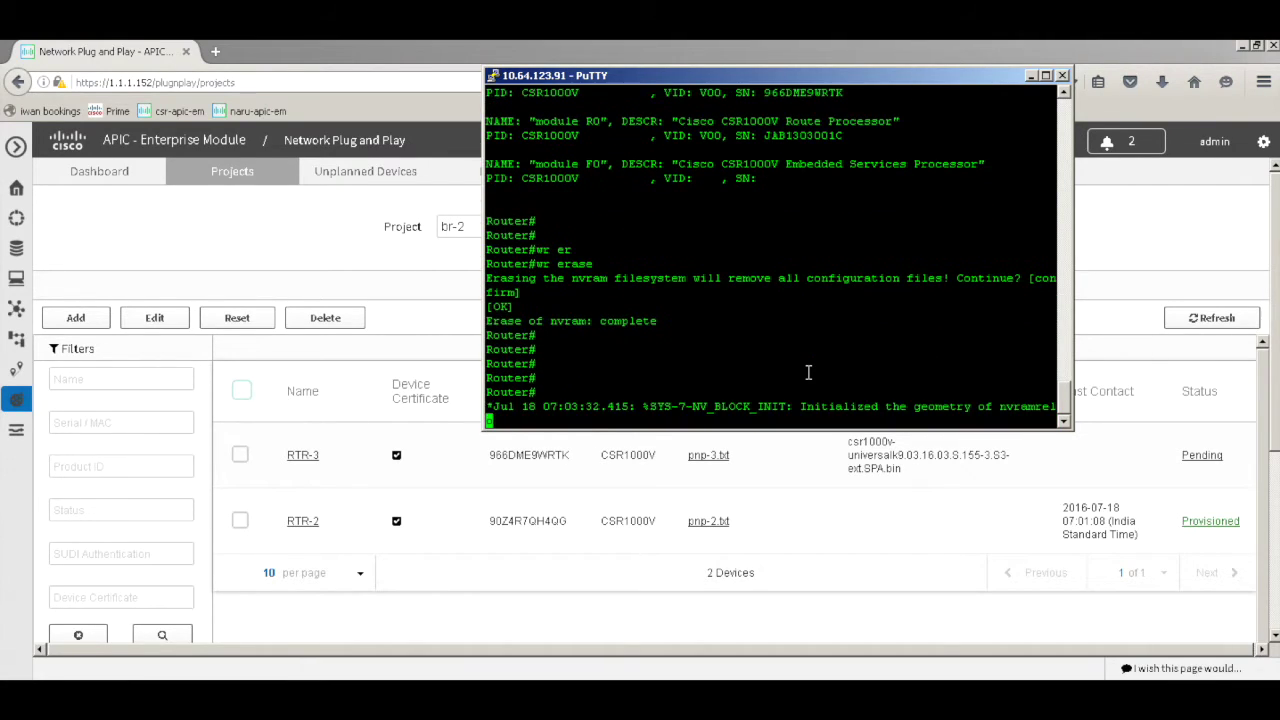
{"action": "type", "text": "reload"}
{"action": "key", "text": "Return"}
{"action": "key", "text": "Return"}
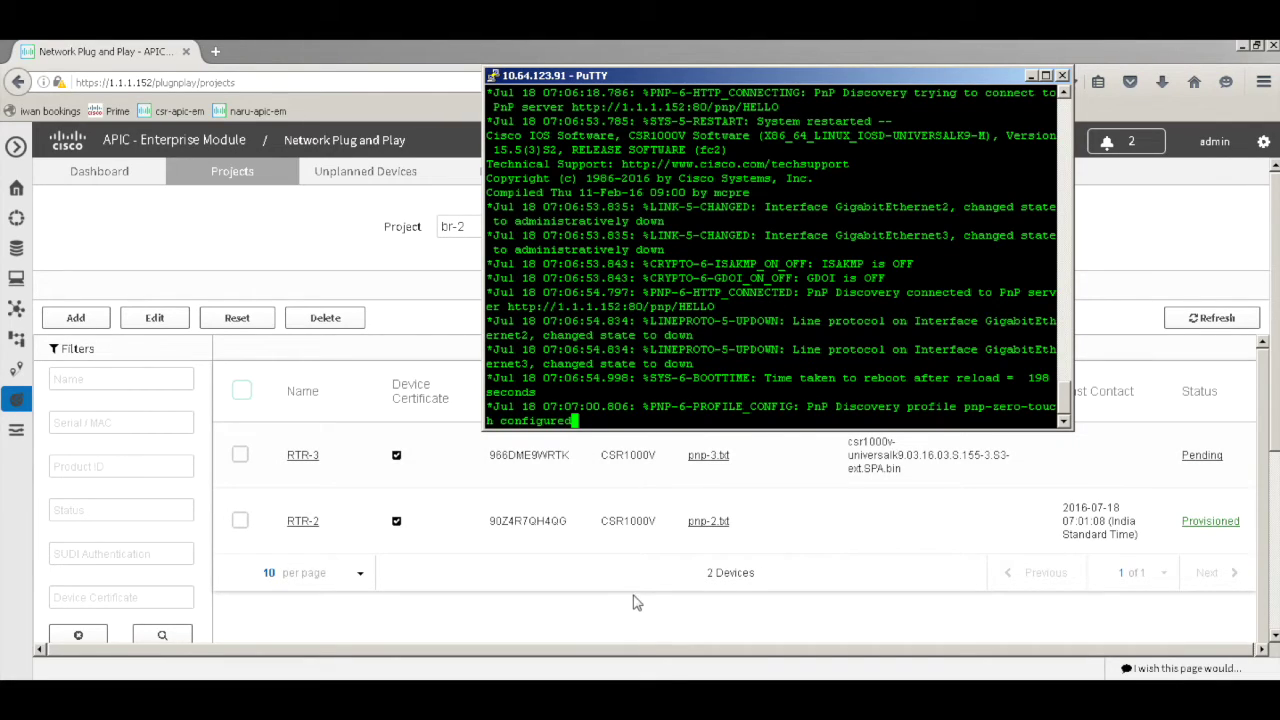
Refresh the br-2 device list so RTR-3 shows Getting Device Info at 07:07:18
{"action": "left_click", "coordinate": [1207, 356]}
{"action": "left_click", "coordinate": [1214, 318]}
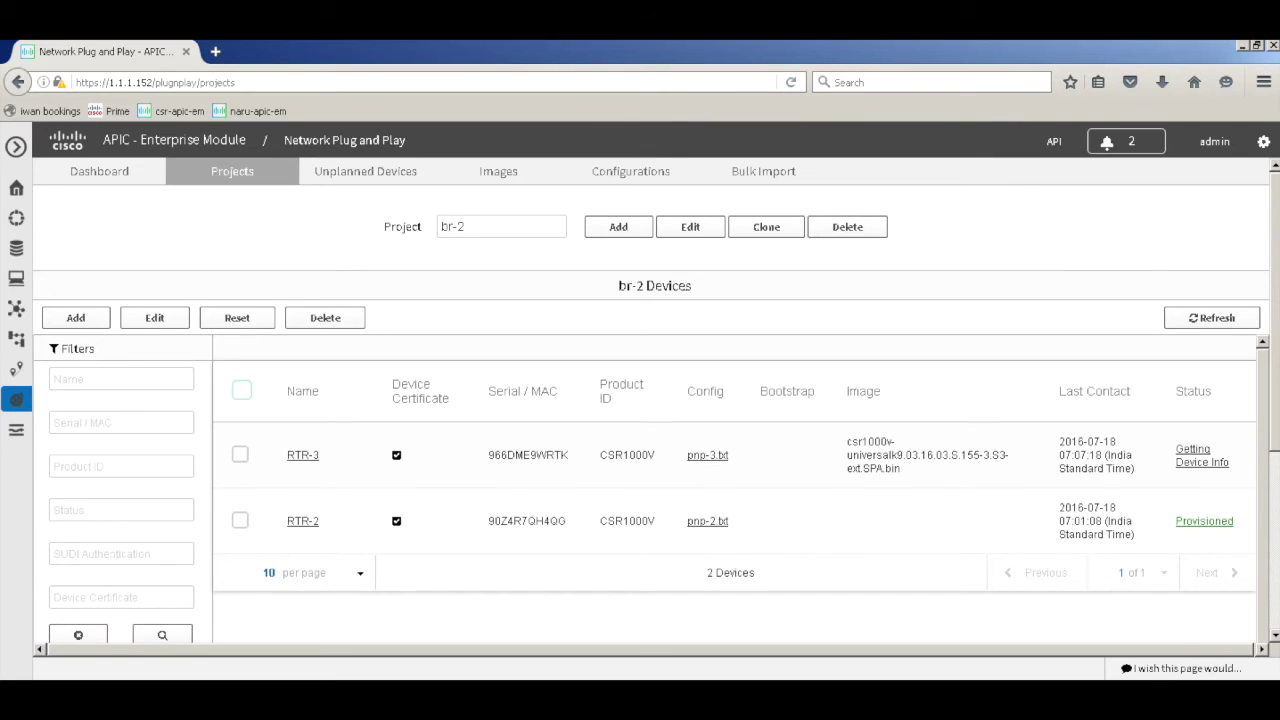
Watch the image copy progress in the router console while RTR-3 shows Deploying Image
{"action": "key", "text": "alt+Tab"}
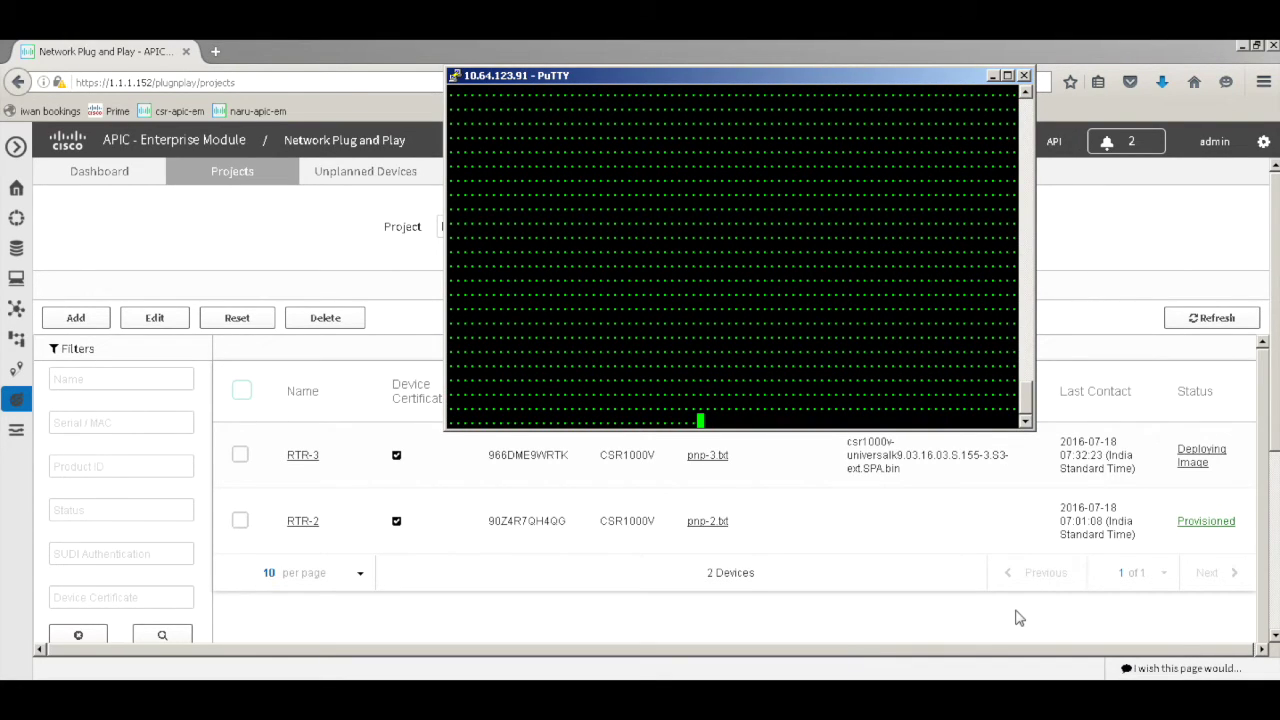
Review the reboot and DHCP log, then refresh so RTR-3 shows Deploying Config at 07:50:54
{"action": "mouse_move", "coordinate": [1025, 395]}
{"action": "left_mouse_down"}
{"action": "mouse_move", "coordinate": [1025, 320]}
{"action": "mouse_move", "coordinate": [1030, 415]}
{"action": "left_mouse_up"}
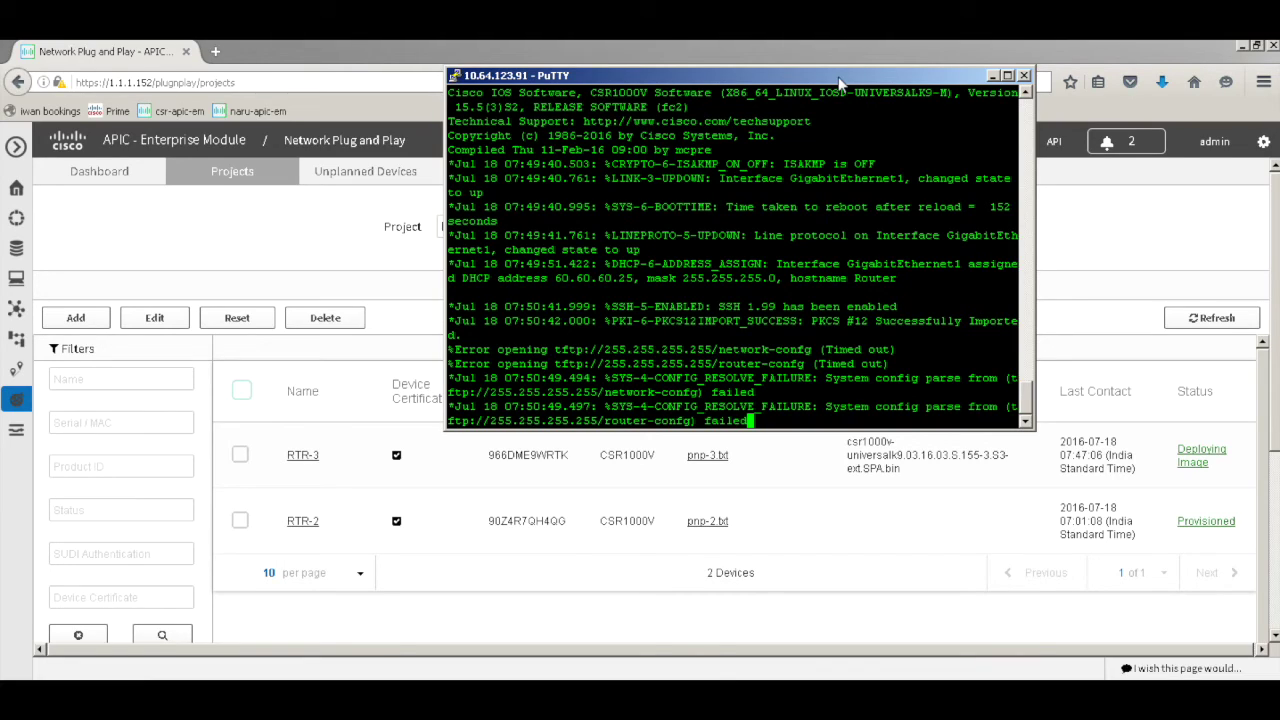
{"action": "left_click", "coordinate": [1202, 334]}
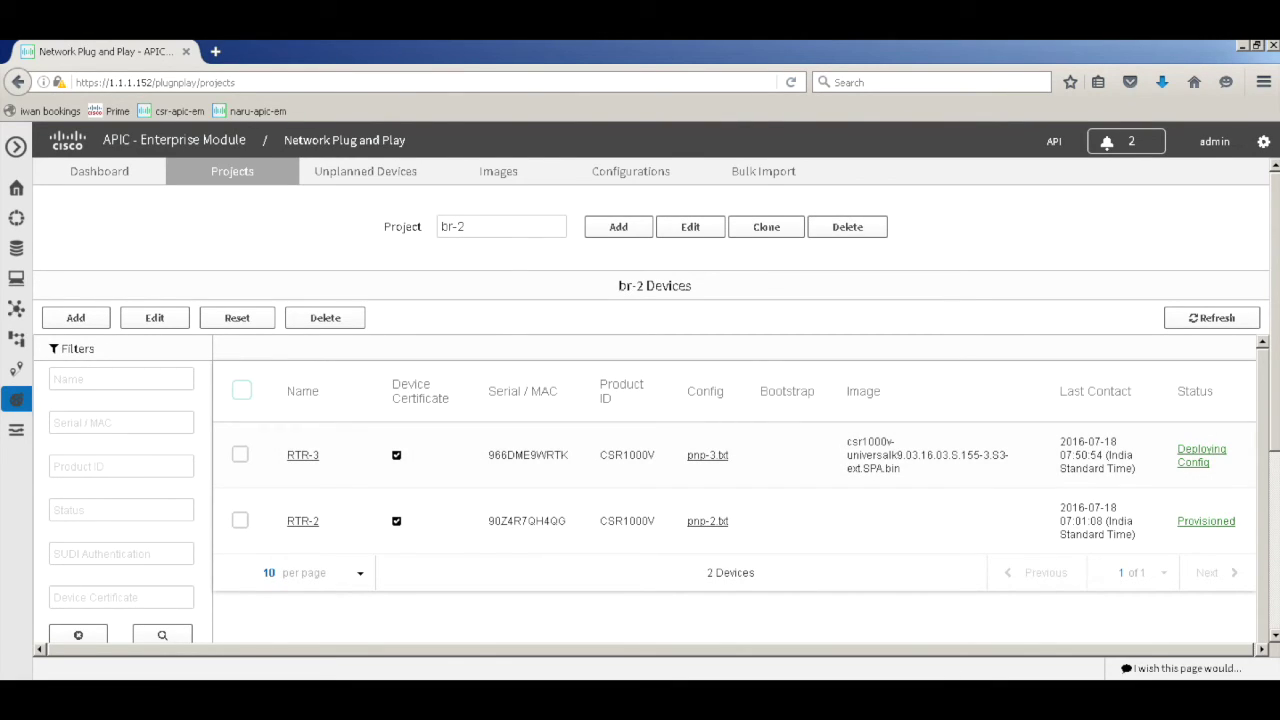
Refresh until RTR-3 reads Provisioned at 07:50:59, then get fresh RTR-3 prompts in the console
{"action": "key", "text": "alt+Tab"}
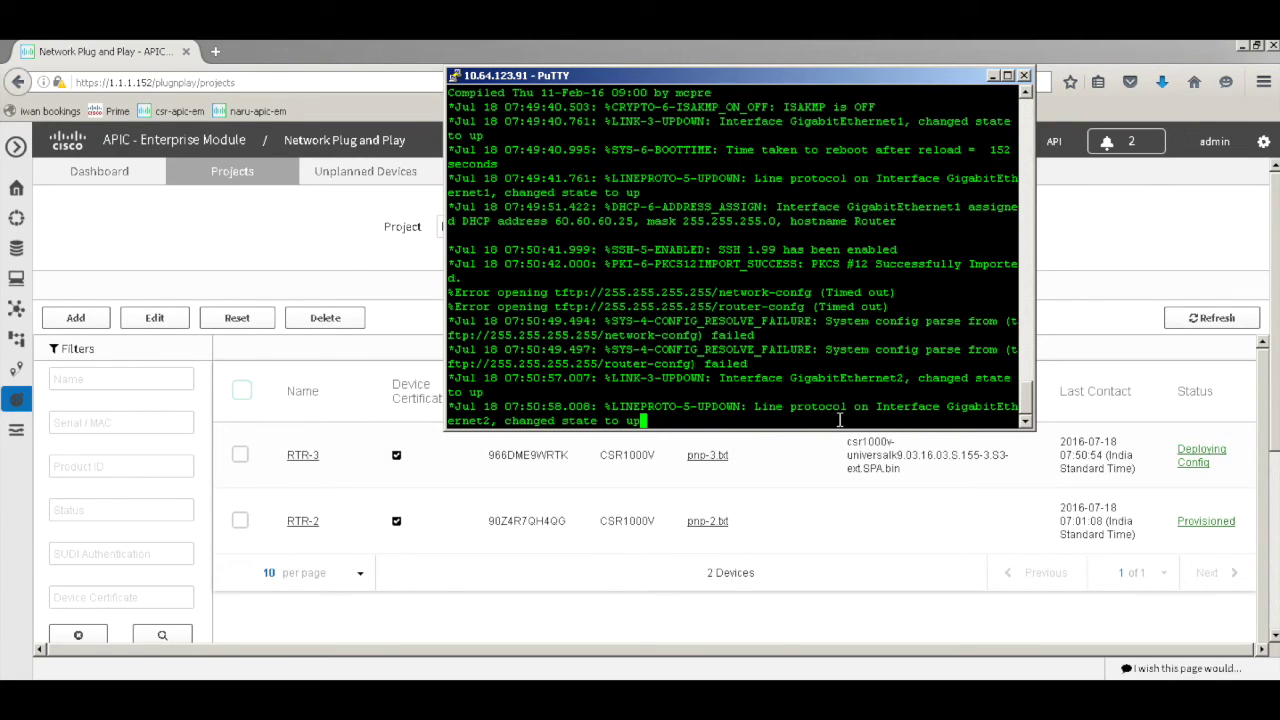
{"action": "left_click", "coordinate": [1242, 324]}
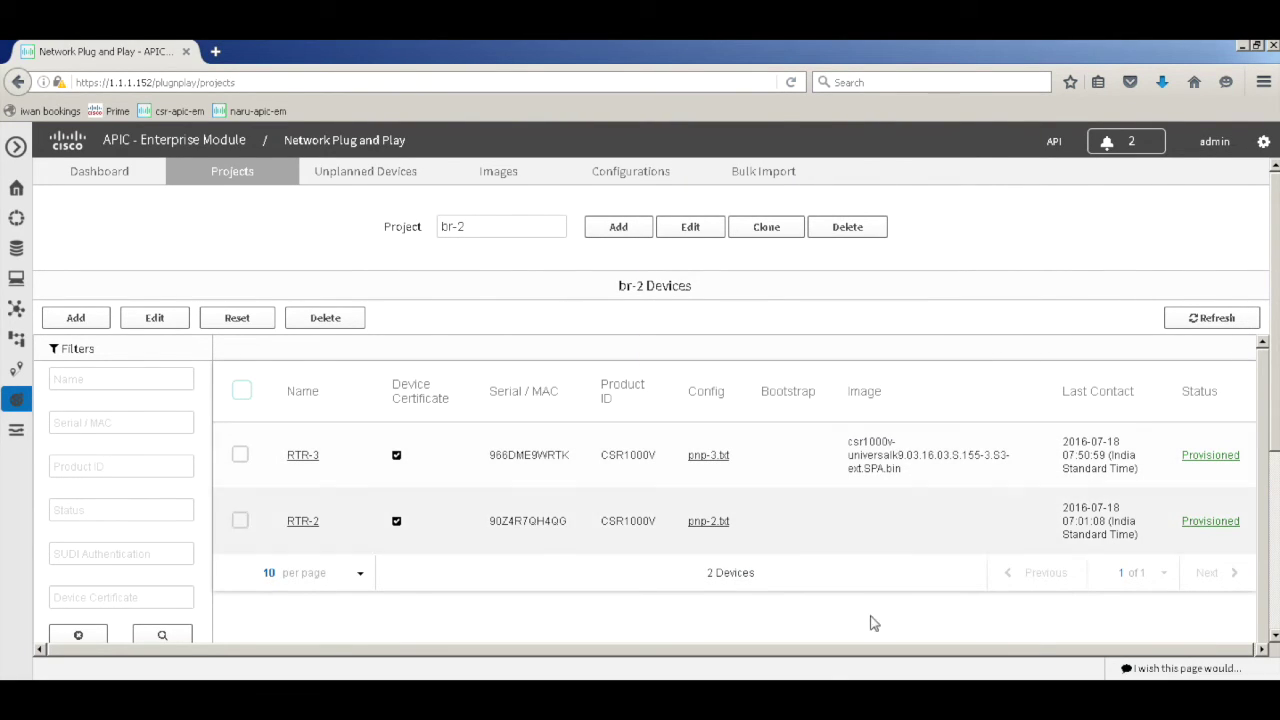
{"action": "key", "text": "alt+Tab"}
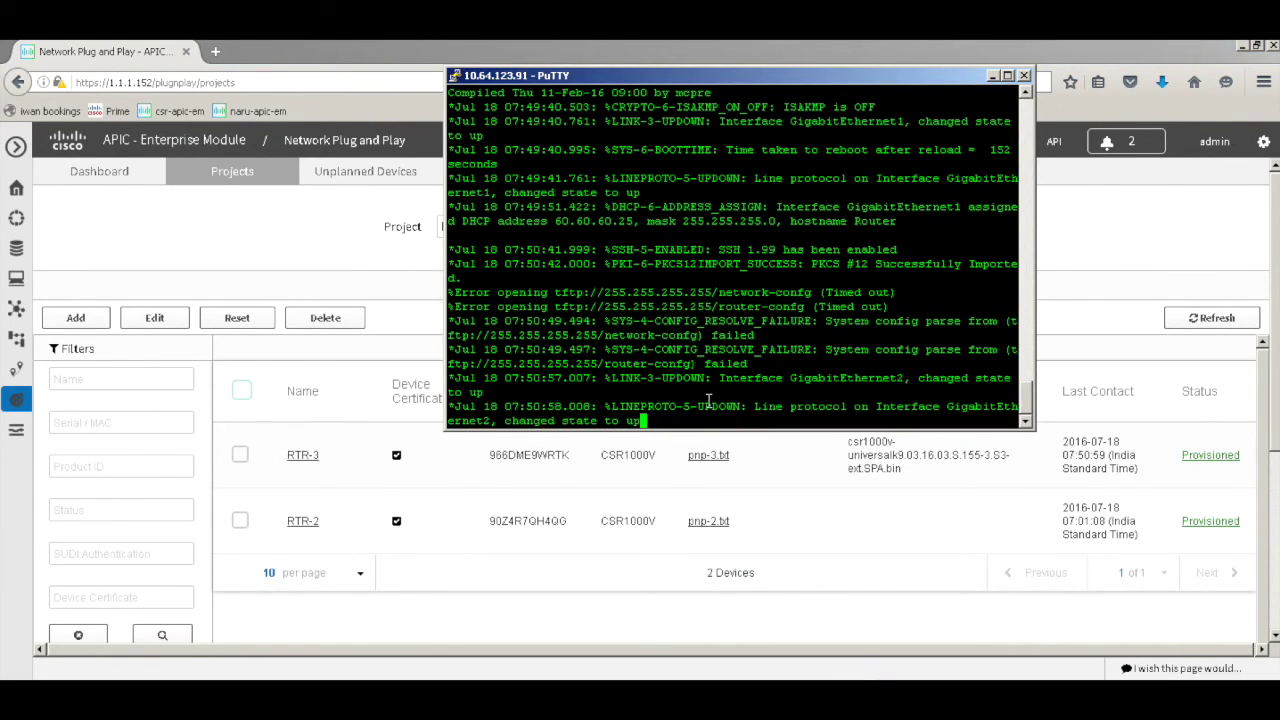
{"action": "key", "text": "Return"}
{"action": "key", "text": "Return"}
{"action": "key", "text": "Return"}
{"action": "key", "text": "Return"}
{"action": "key", "text": "Return"}
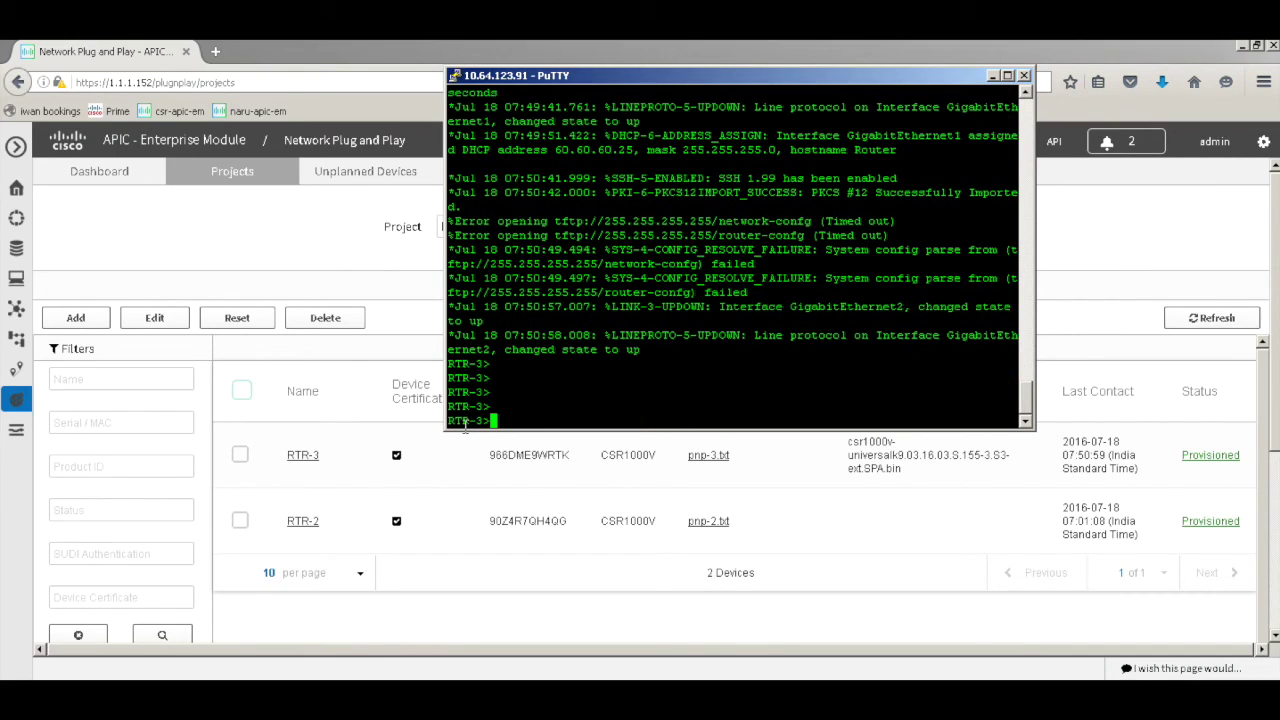
Enter privileged mode on RTR-3 and confirm GigabitEthernet2 has address 10.10.10.153 with sh ip int brief
{"action": "type", "text": "en"}
{"action": "key", "text": "Return"}
{"action": "key", "text": "Return"}
{"action": "key", "text": "Return"}
{"action": "key", "text": "Return"}
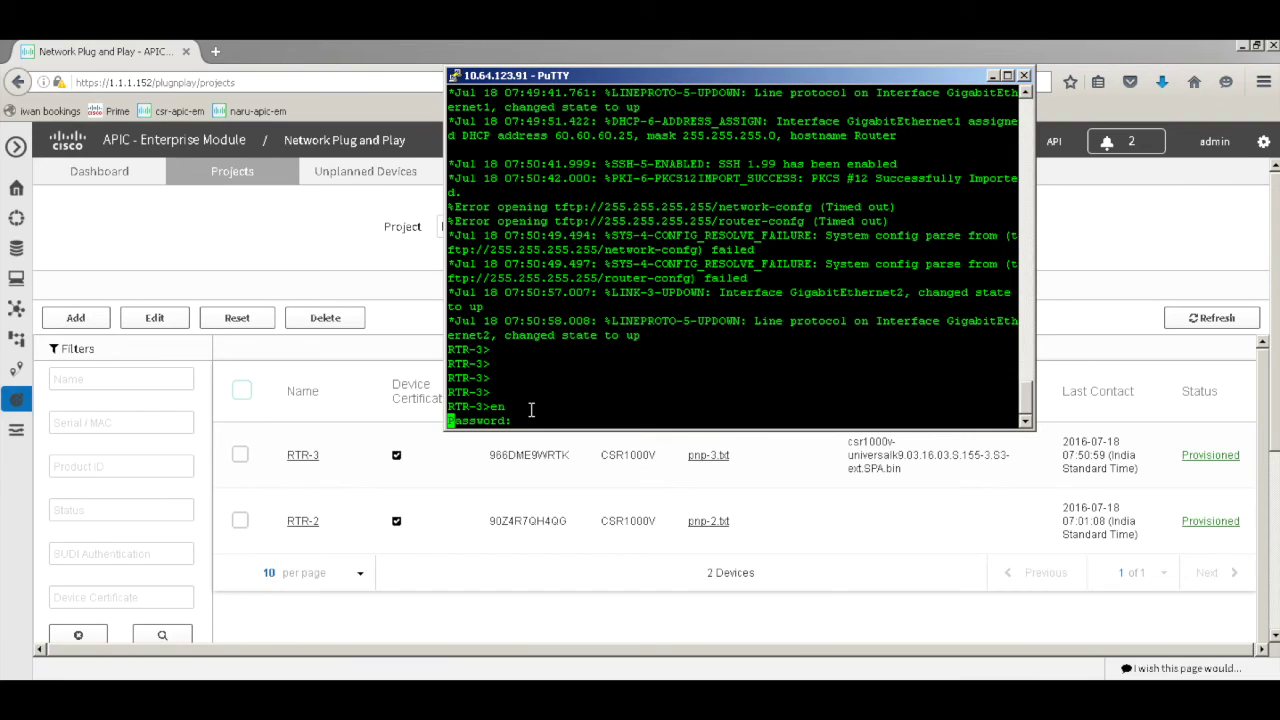
{"action": "type", "text": "sh ip int bri"}
{"action": "key", "text": "Tab"}
{"action": "key", "text": "Return"}
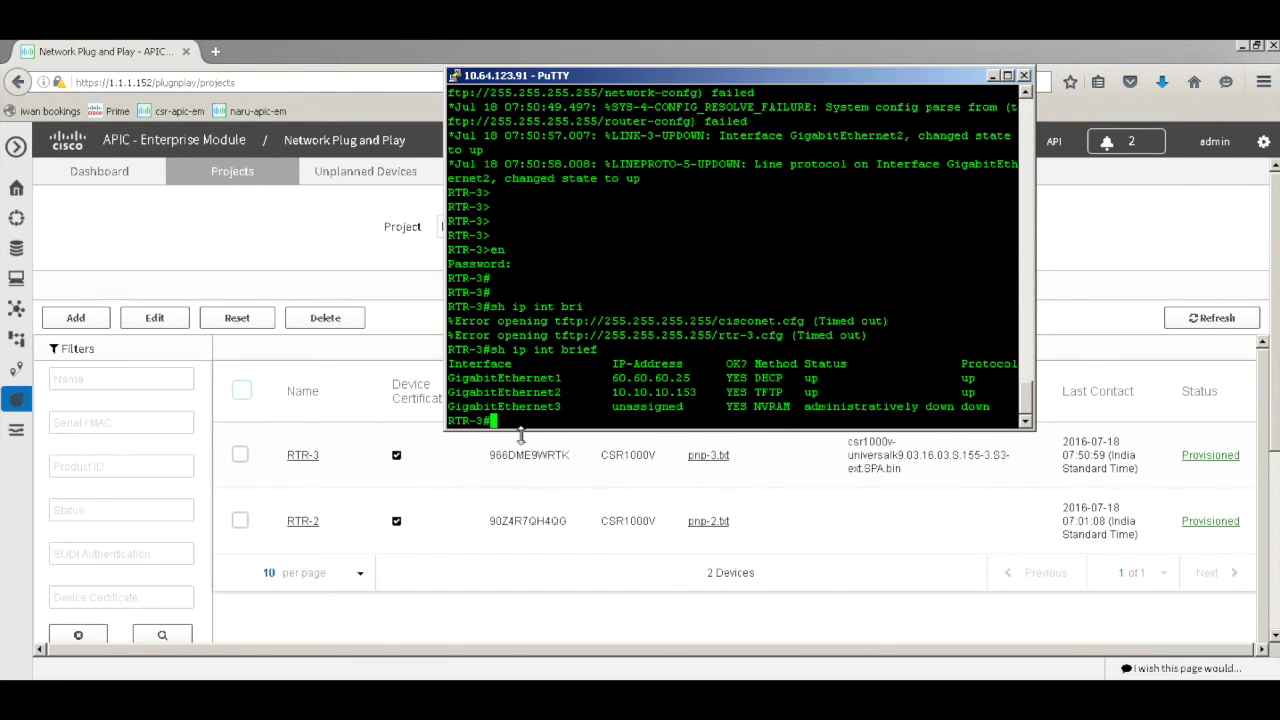
{"action": "double_click", "coordinate": [655, 335]}
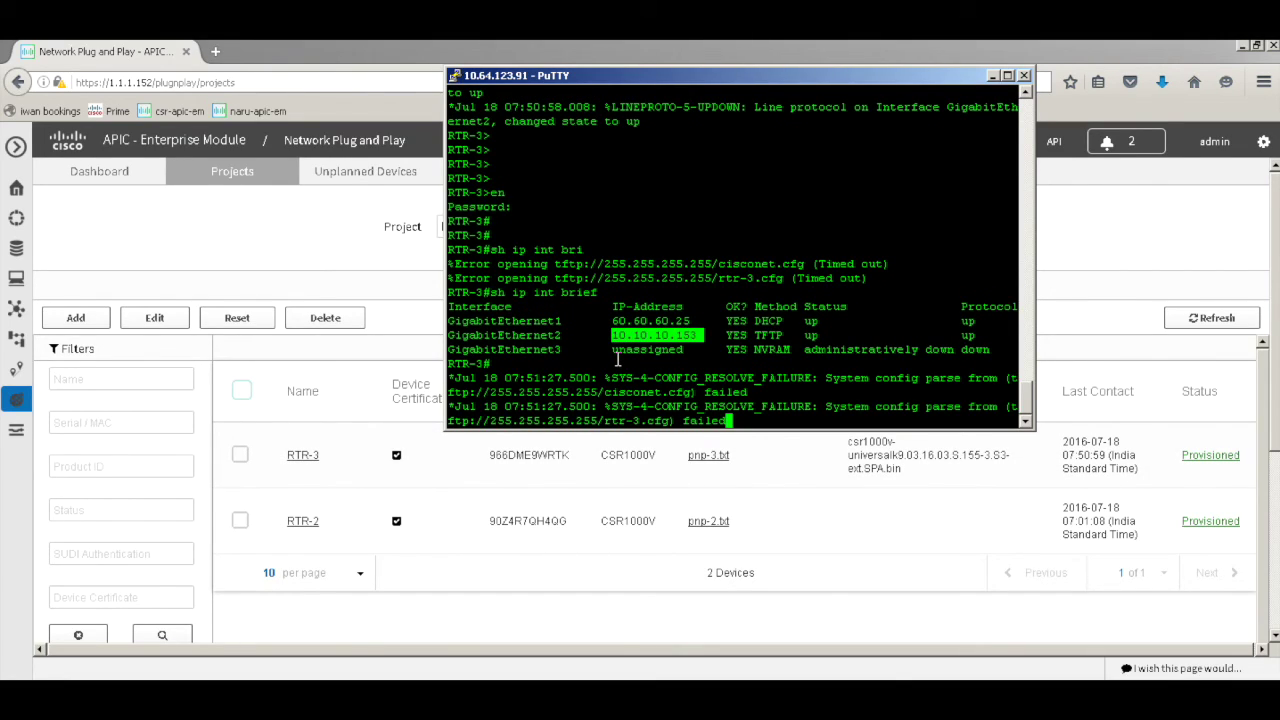
{"action": "left_click", "coordinate": [652, 368]}
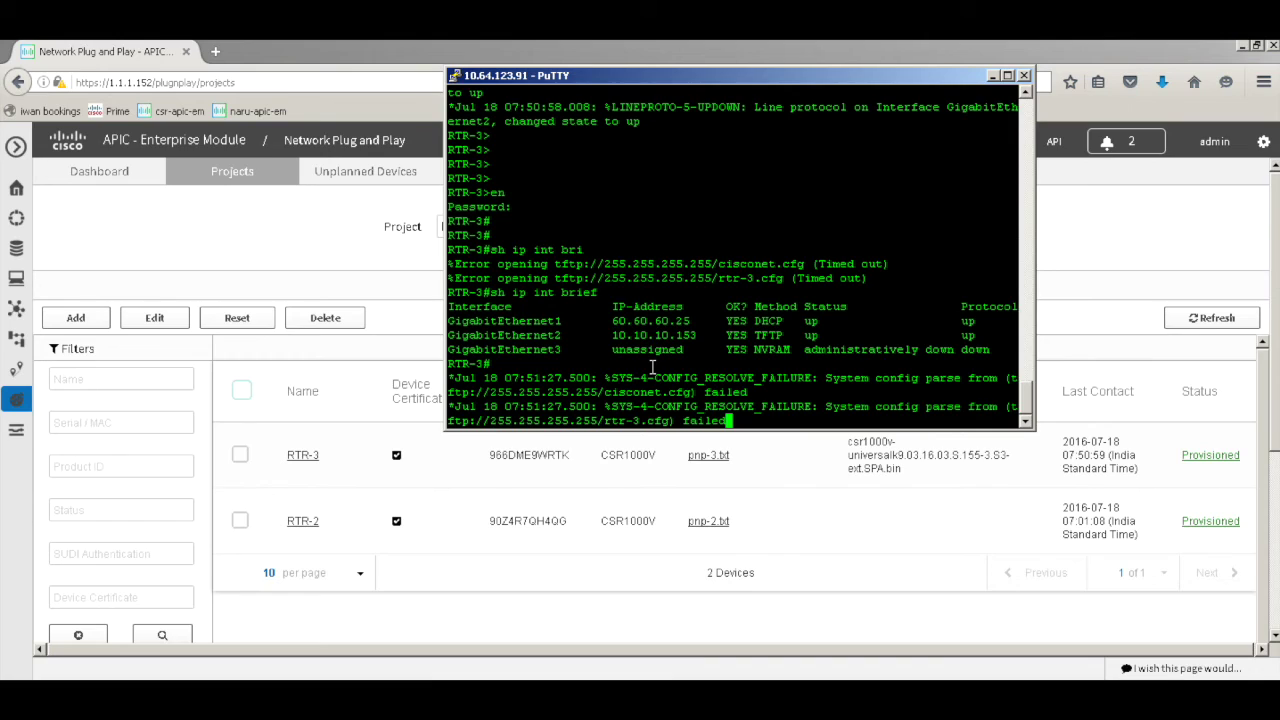
Page through RTR-3's running config, checking the boot image and pnp-zero-touch HTTPS 443 profile to 1.1.1.152
{"action": "key", "text": "Return"}
{"action": "key", "text": "Return"}
{"action": "key", "text": "Return"}
{"action": "key", "text": "Return"}
{"action": "type", "text": "sh run"}
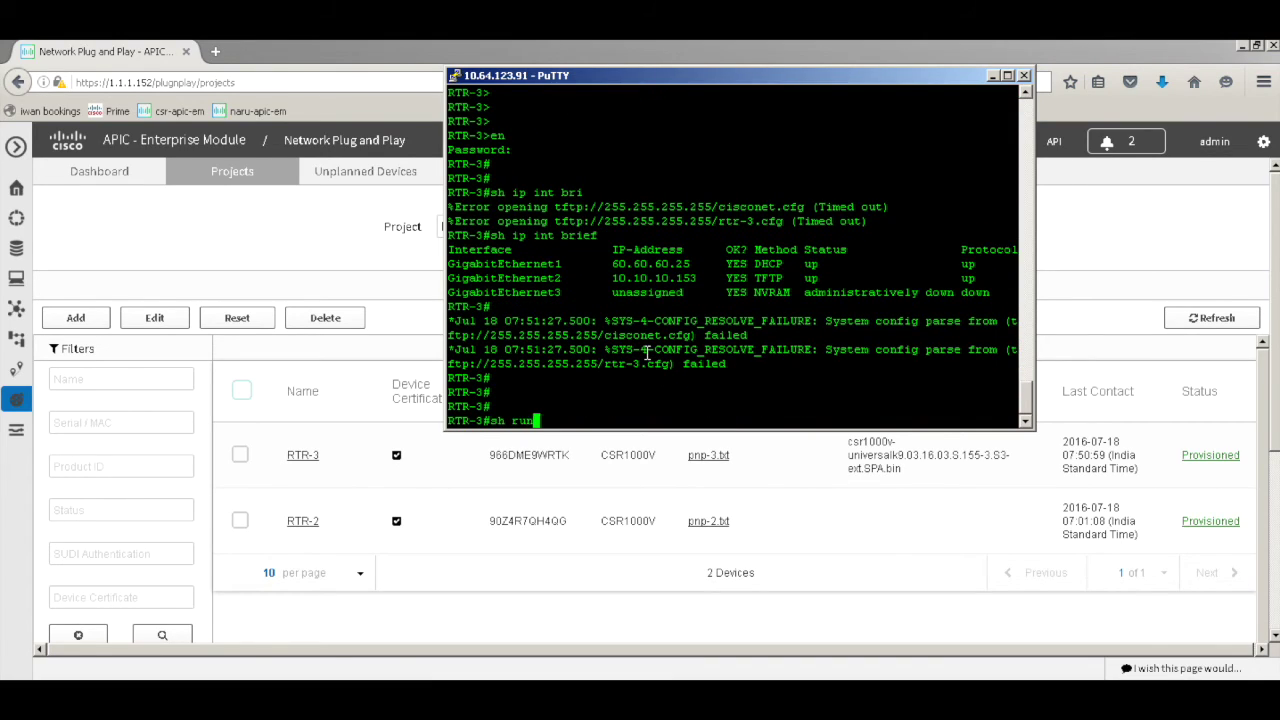
{"action": "key", "text": "Return"}
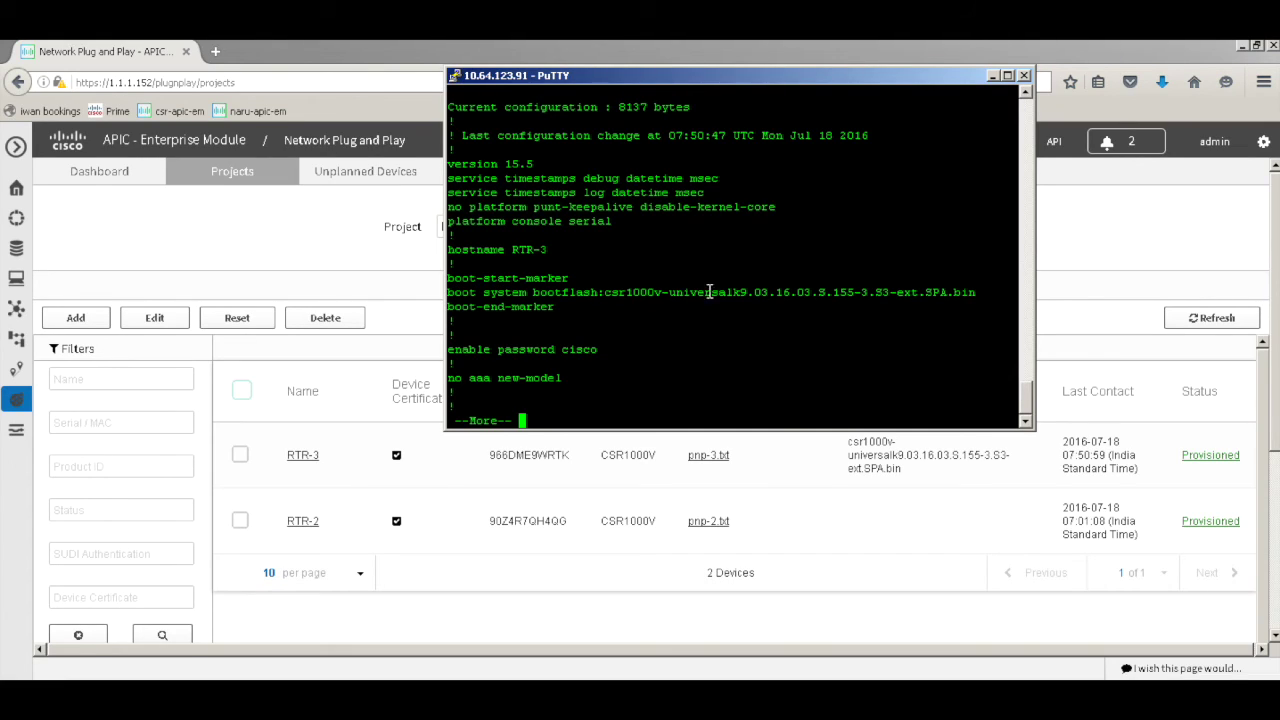
{"action": "left_click_drag", "start_coordinate": [970, 296], "coordinate": [647, 301]}
{"action": "left_click", "coordinate": [647, 301]}
{"action": "key", "text": "space"}
{"action": "key", "text": "space"}
{"action": "key", "text": "space"}
{"action": "key", "text": "space"}
{"action": "key", "text": "space"}
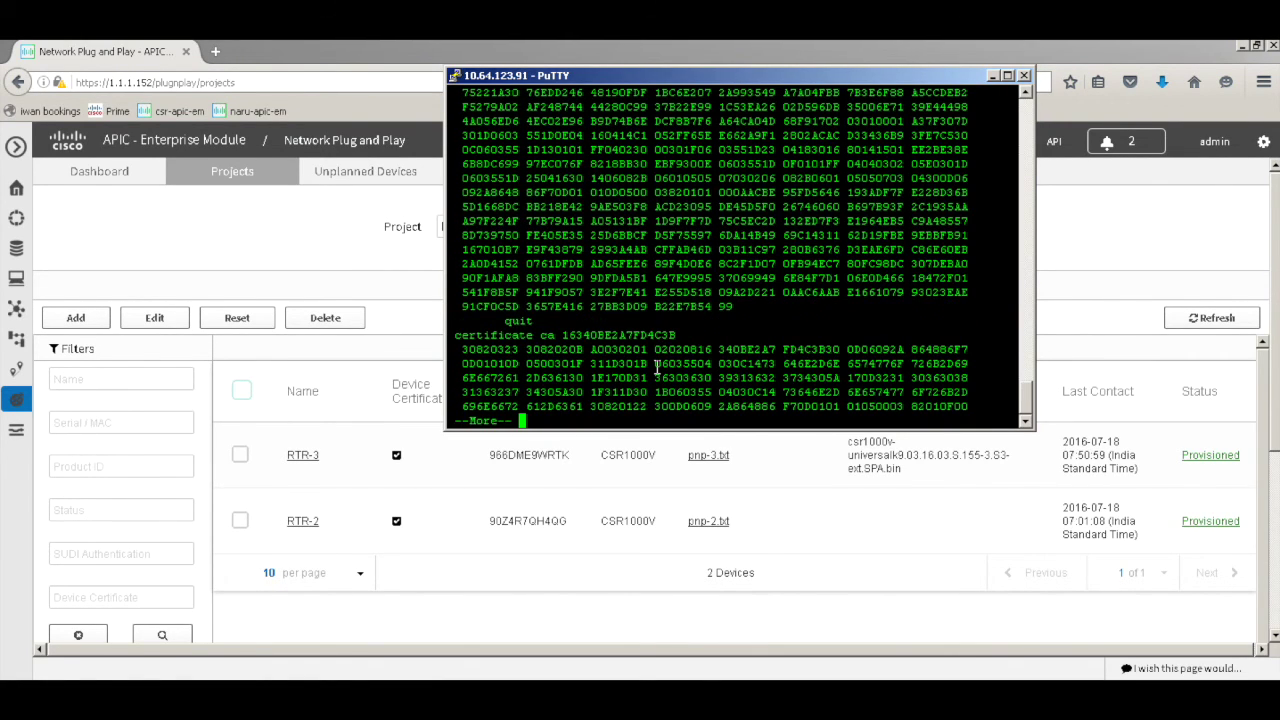
{"action": "key", "text": "space"}
{"action": "key", "text": "space"}
{"action": "key", "text": "space"}
{"action": "key", "text": "space"}
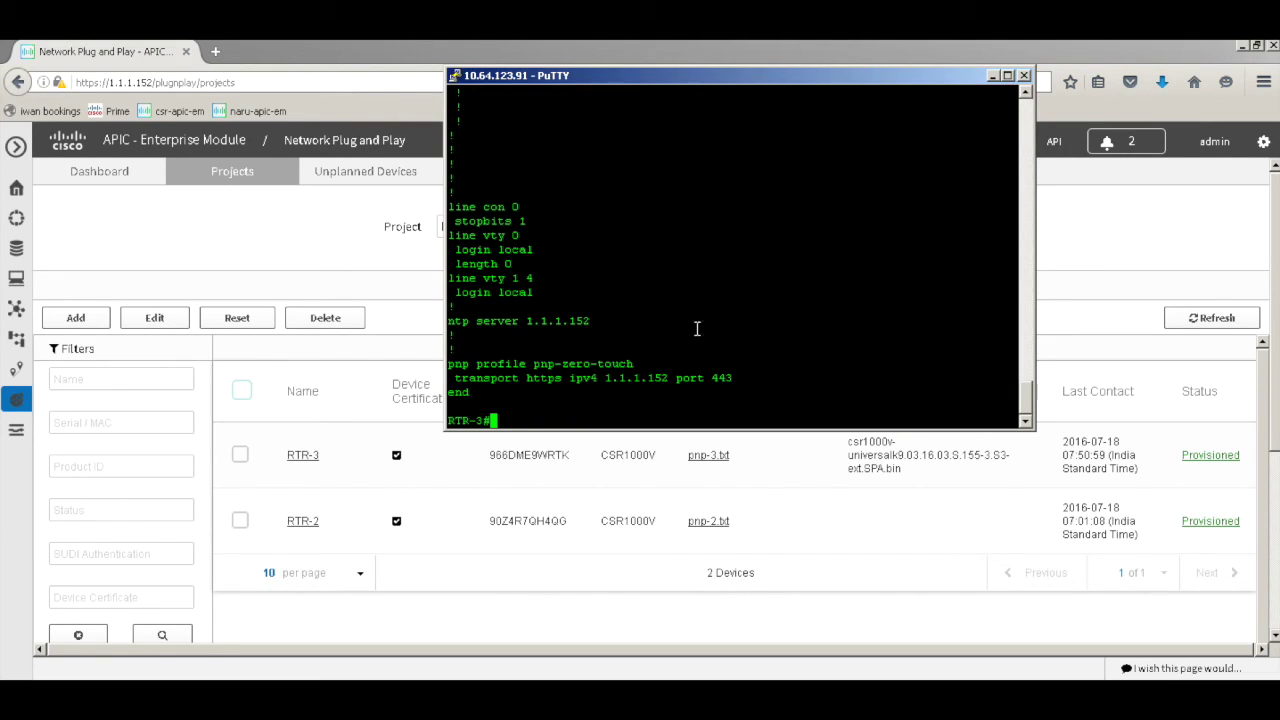
{"action": "left_click_drag", "start_coordinate": [748, 378], "coordinate": [442, 366]}
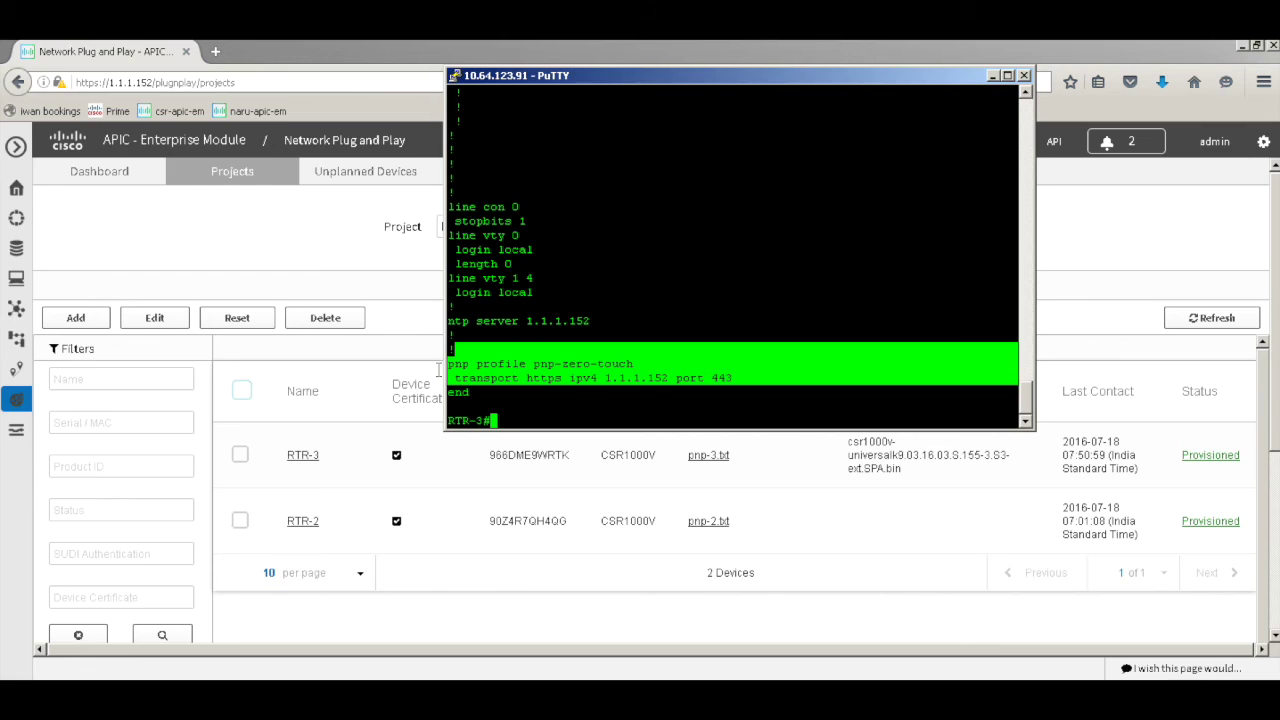
{"action": "left_click", "coordinate": [649, 293]}
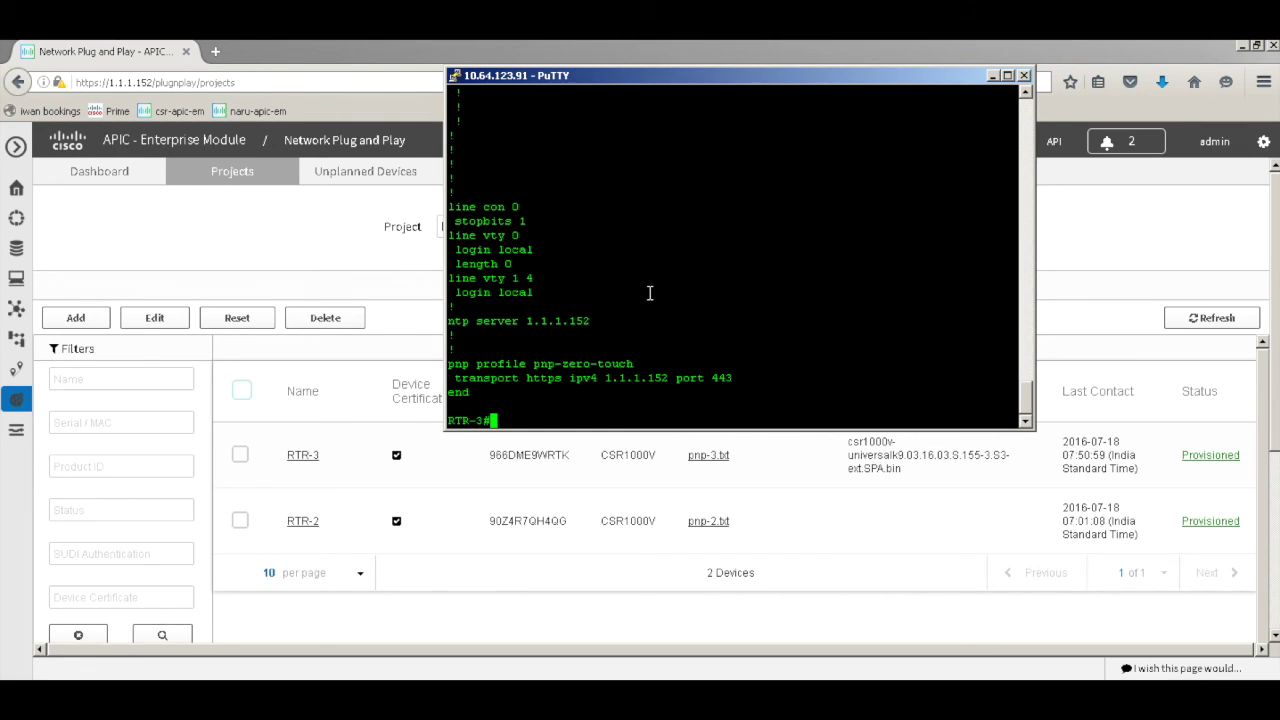
{"action": "key", "text": "Return"}
Minimize PuTTY to return to the APIC-EM br-2 device list with RTR-3 and RTR-2
{"action": "left_click", "coordinate": [993, 76]}
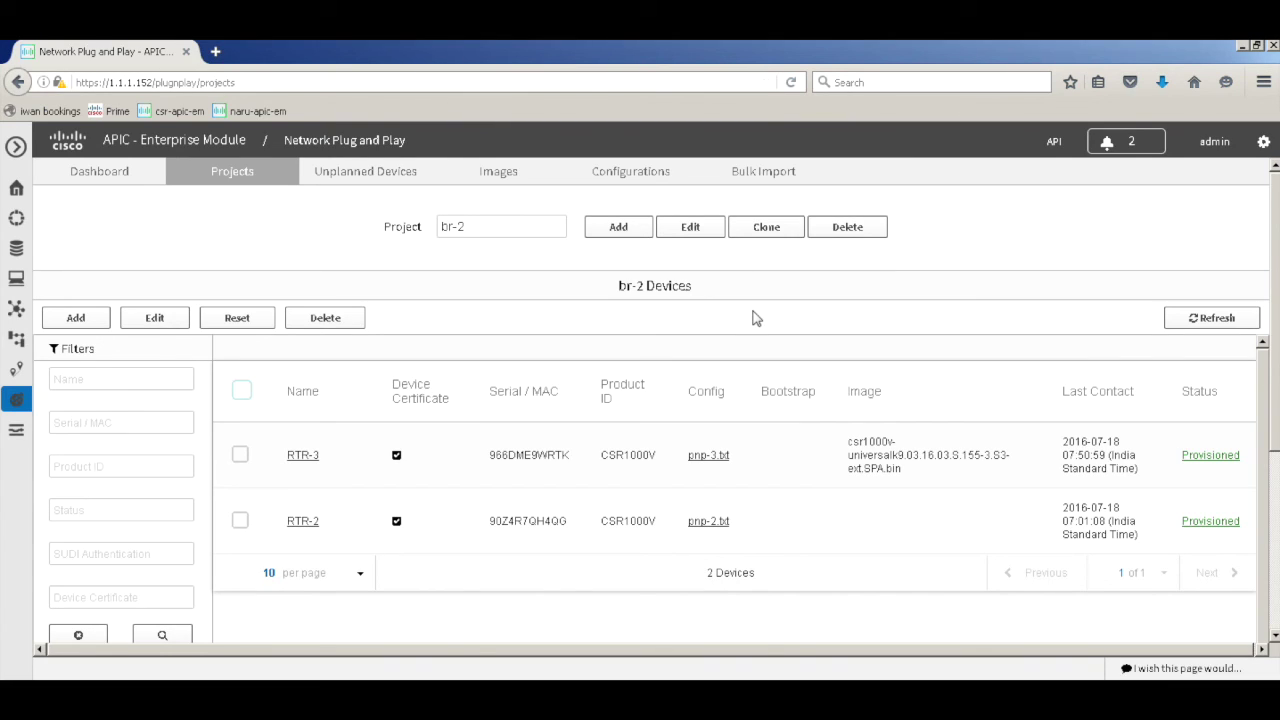